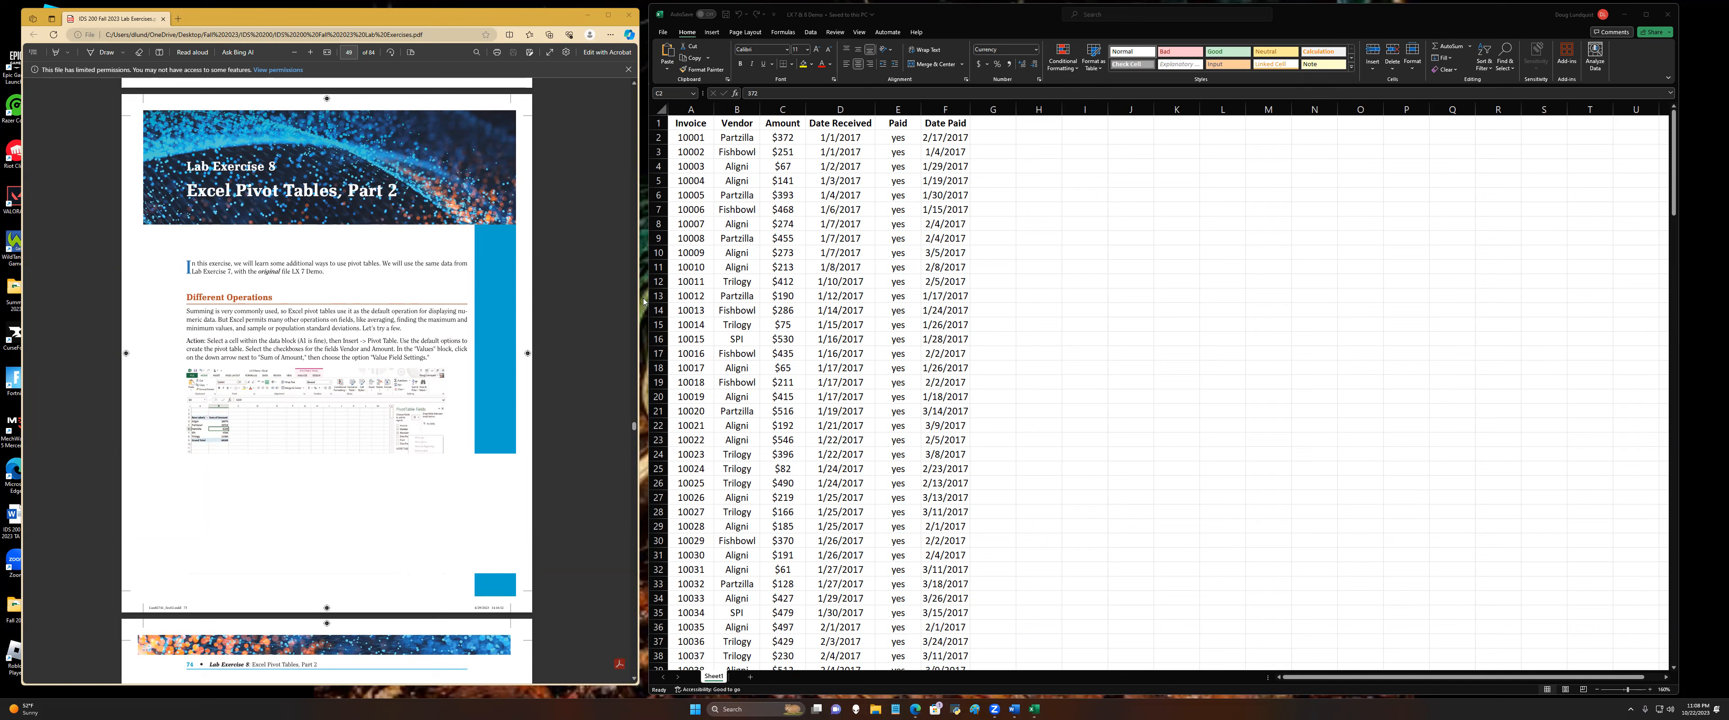
Step: Create a pivot table from the invoice data on a new worksheet, using the default options
{"action": "left_click", "coordinate": [694, 126]}
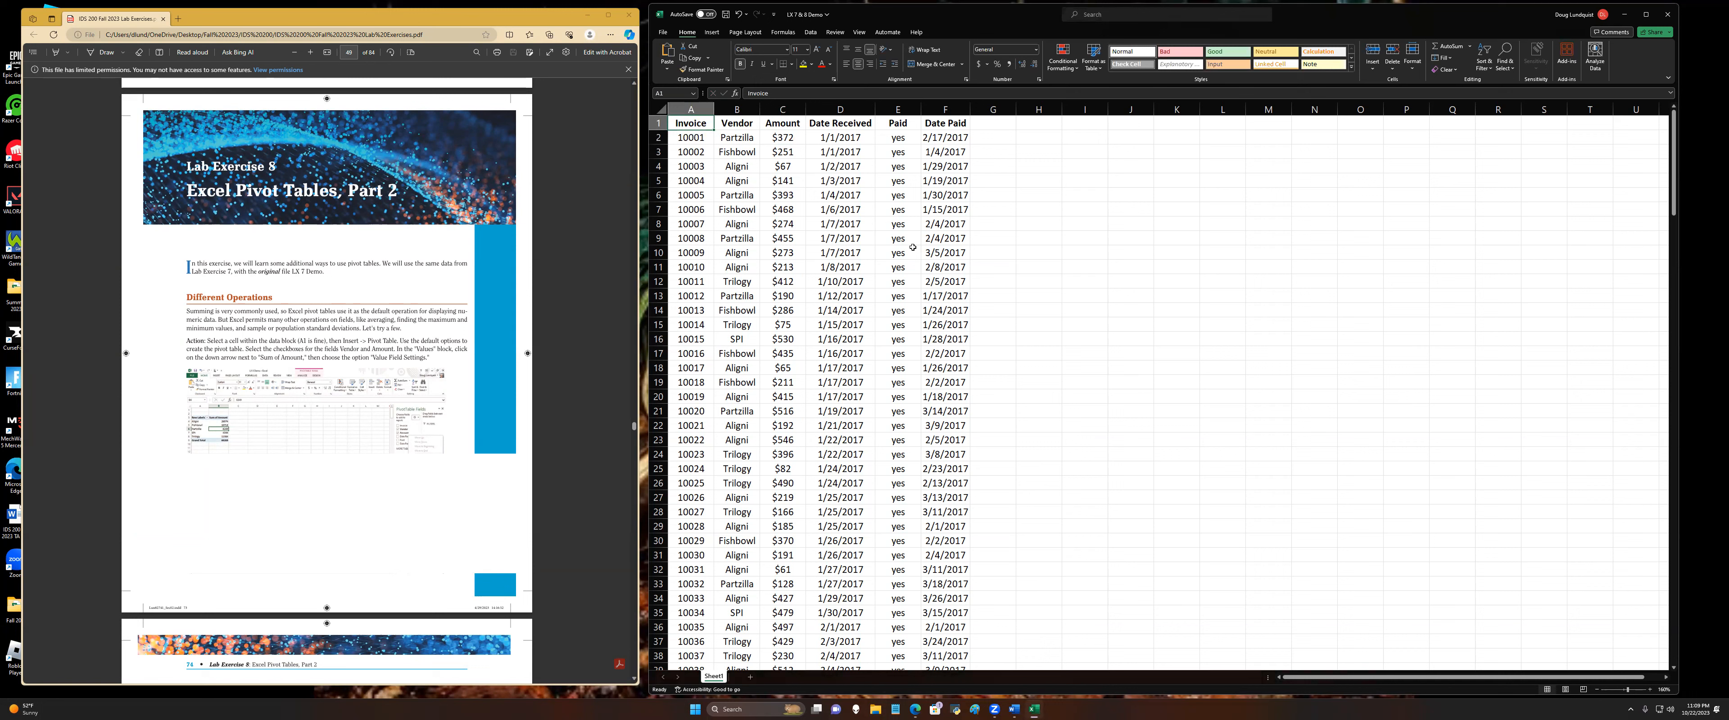
{"action": "left_click", "coordinate": [712, 32]}
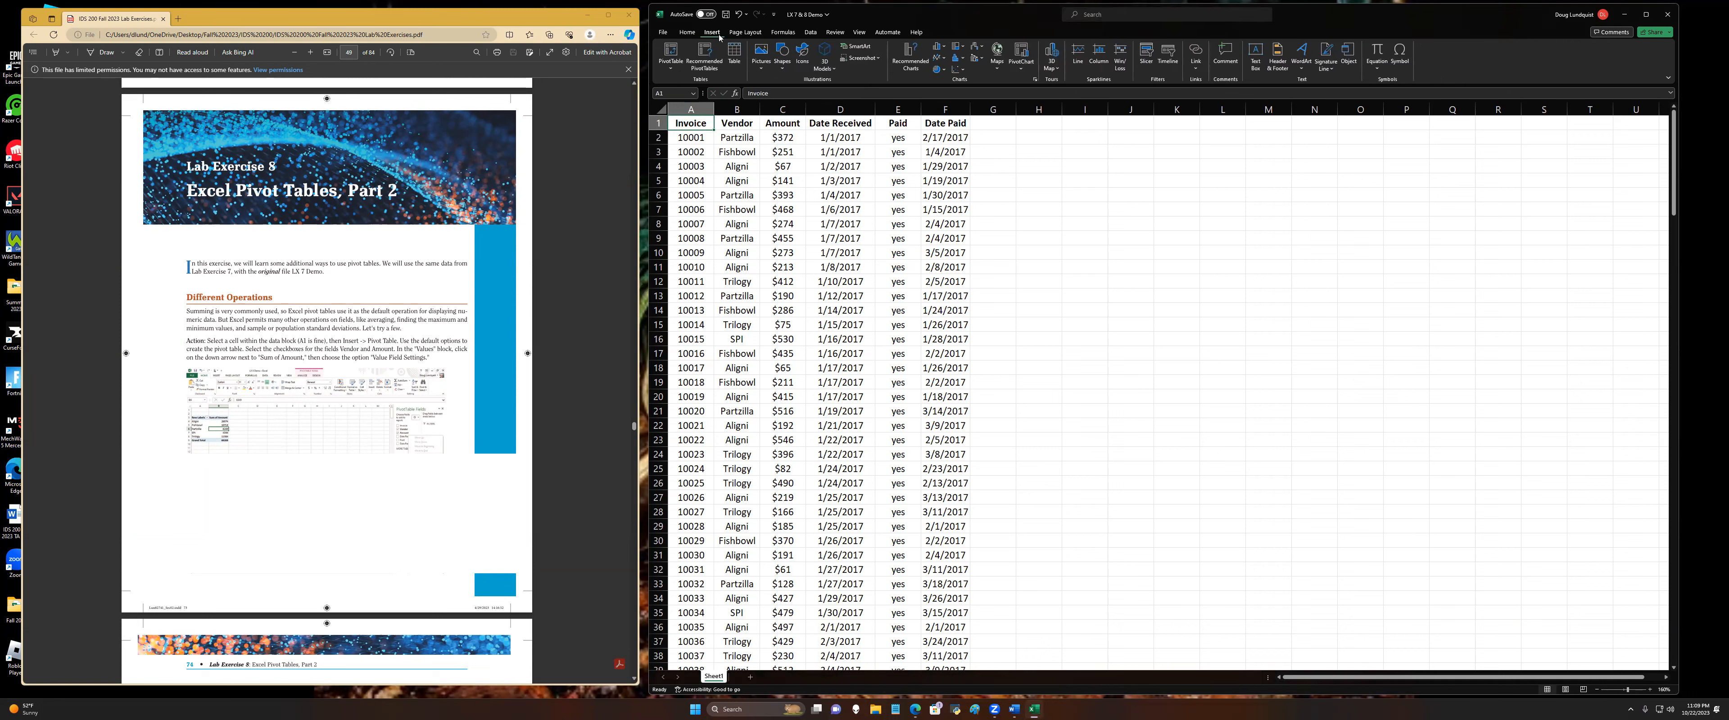
{"action": "left_click", "coordinate": [670, 57]}
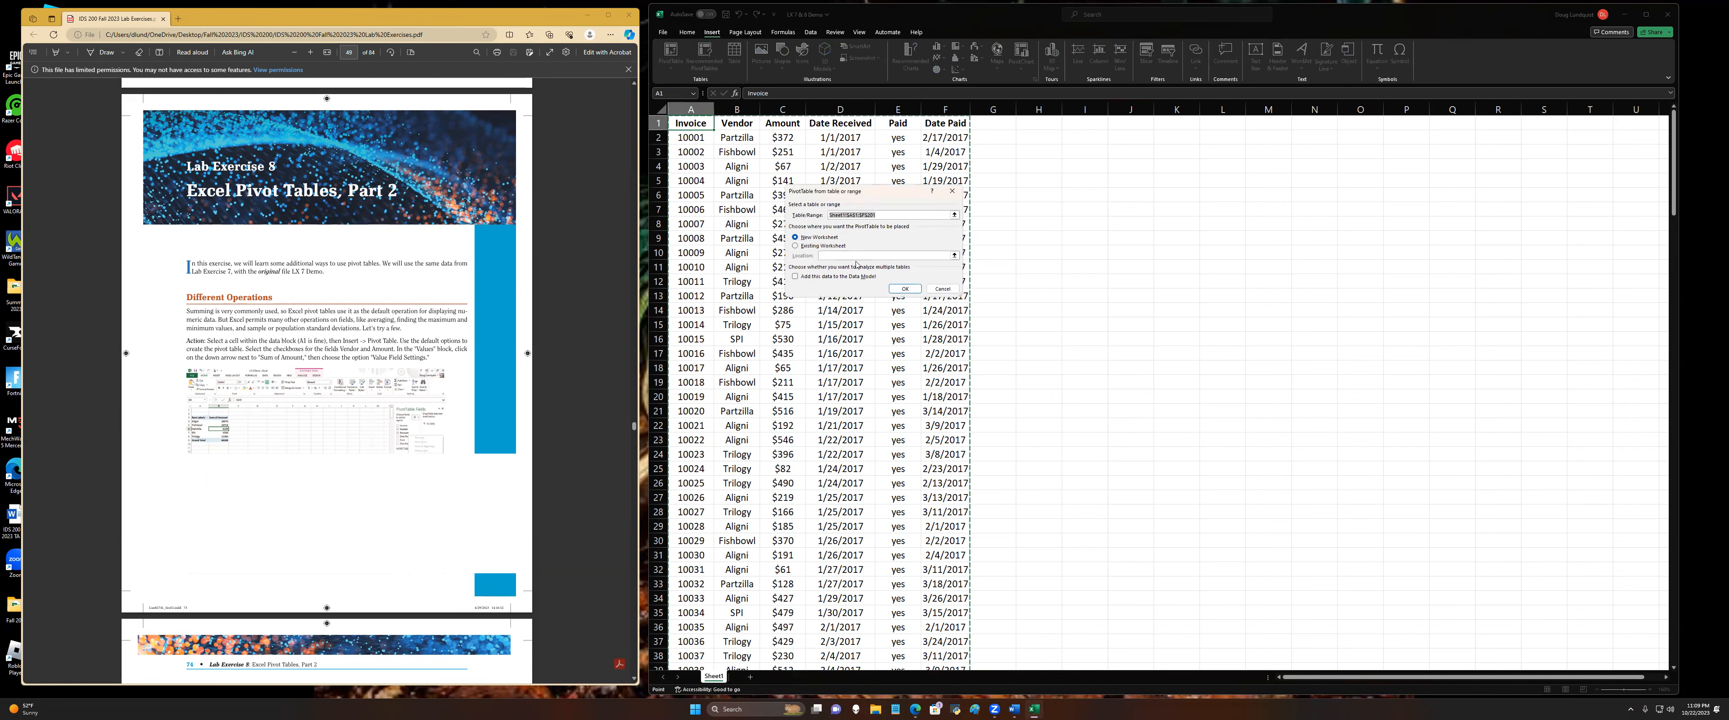
{"action": "left_click", "coordinate": [901, 289]}
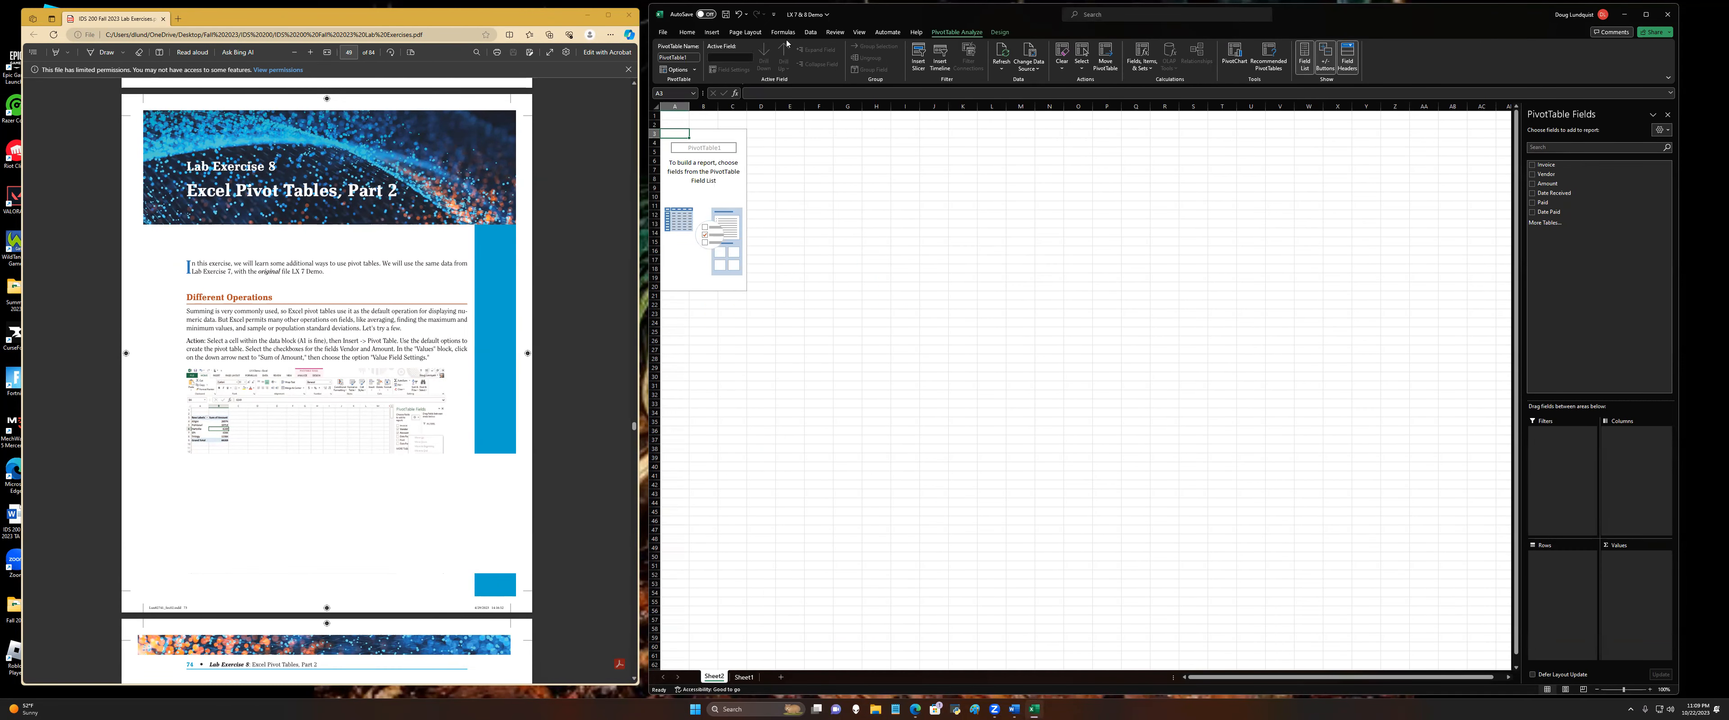
Step: Set the magnification of the new pivot table sheet to 150%
{"action": "left_click", "coordinate": [860, 32]}
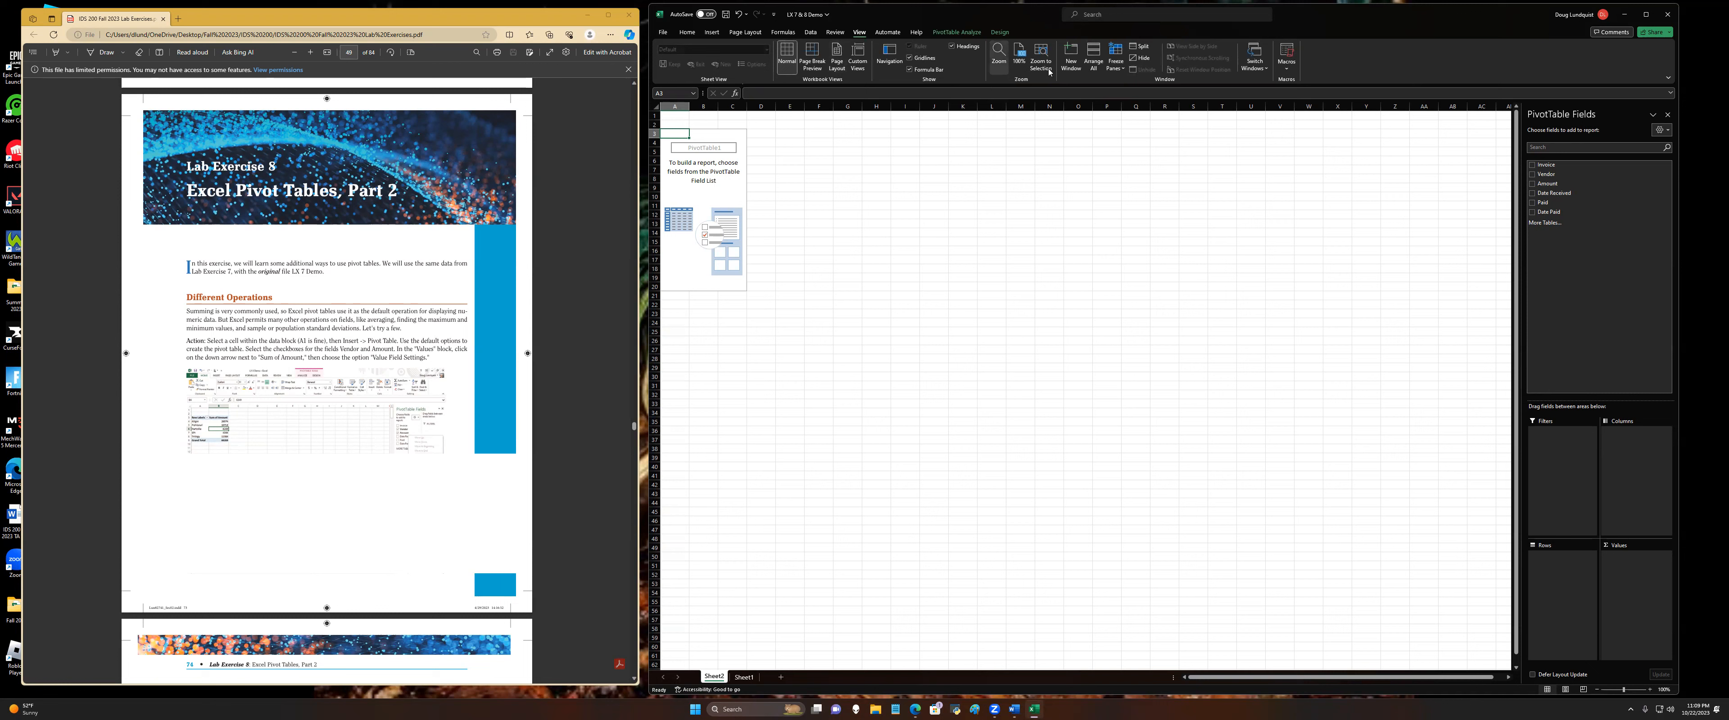
{"action": "left_click", "coordinate": [1000, 51]}
{"action": "left_click", "coordinate": [879, 268]}
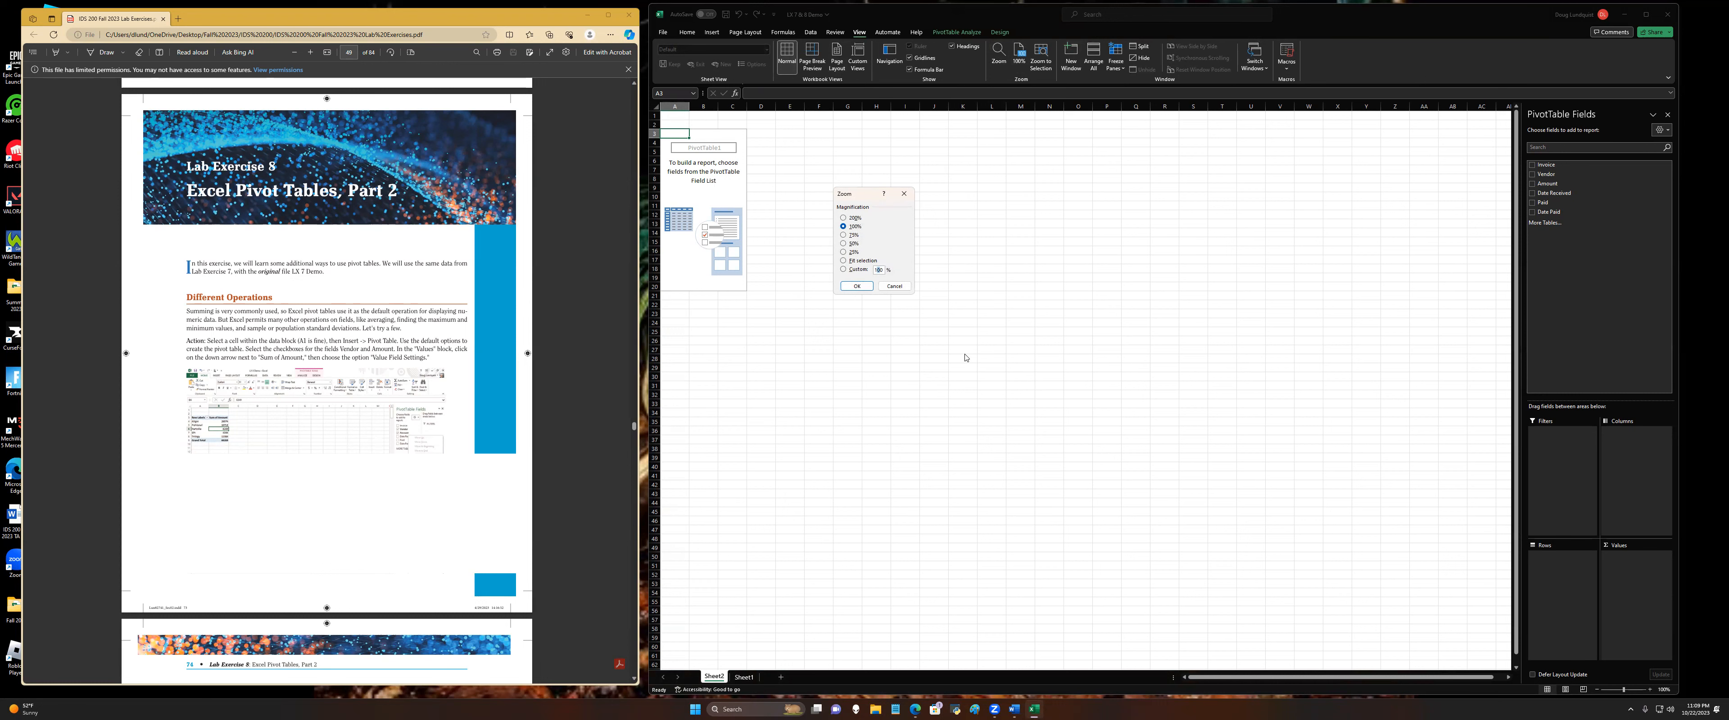
{"action": "key", "text": "Return"}
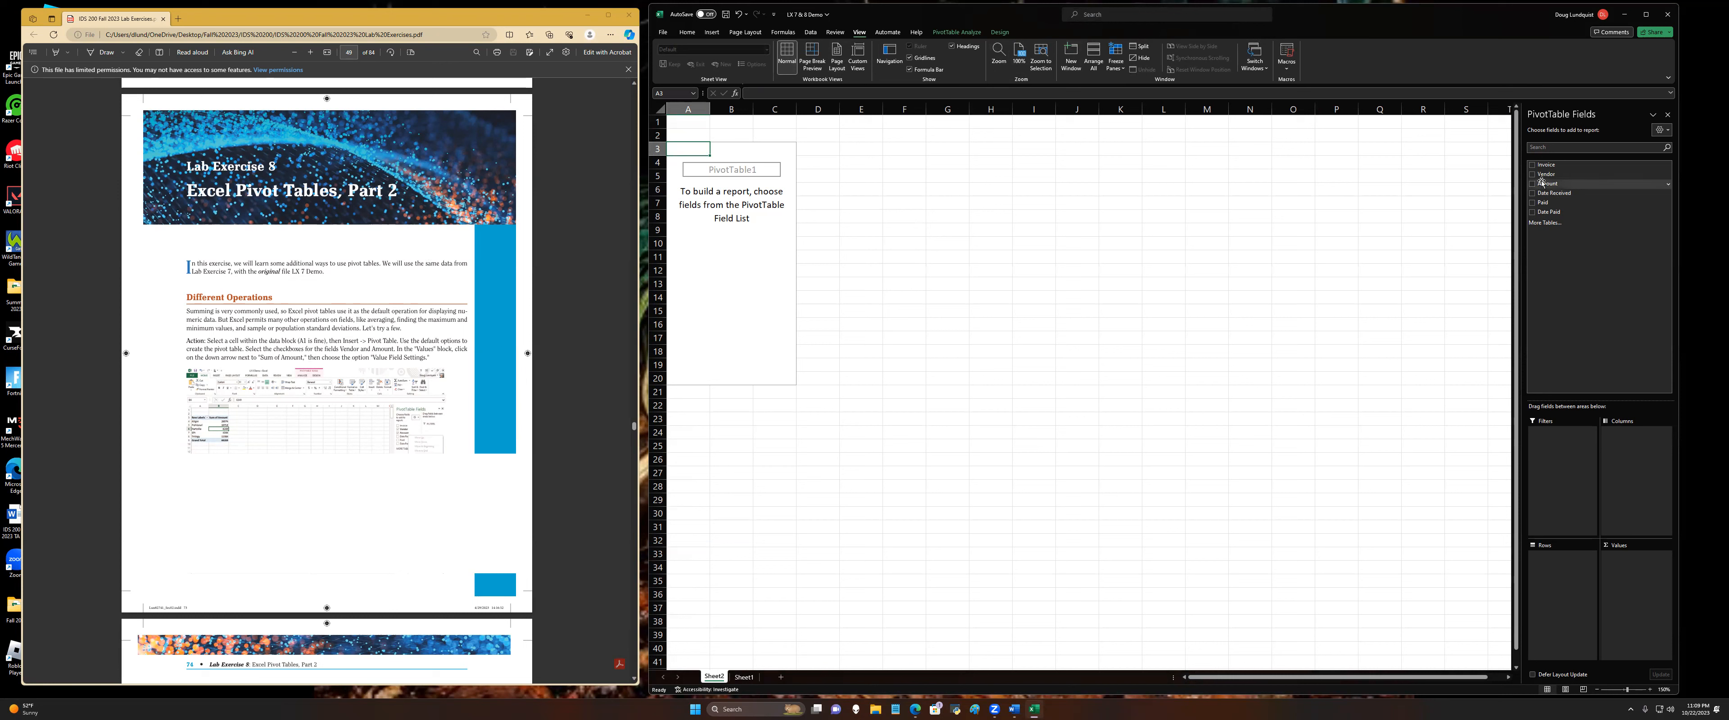
Step: Add the Vendor field as rows and the Amount field as values in the pivot table
{"action": "mouse_move", "coordinate": [1548, 176]}
{"action": "left_mouse_down"}
{"action": "mouse_move", "coordinate": [1605, 516]}
{"action": "mouse_move", "coordinate": [1551, 174]}
{"action": "left_mouse_up"}
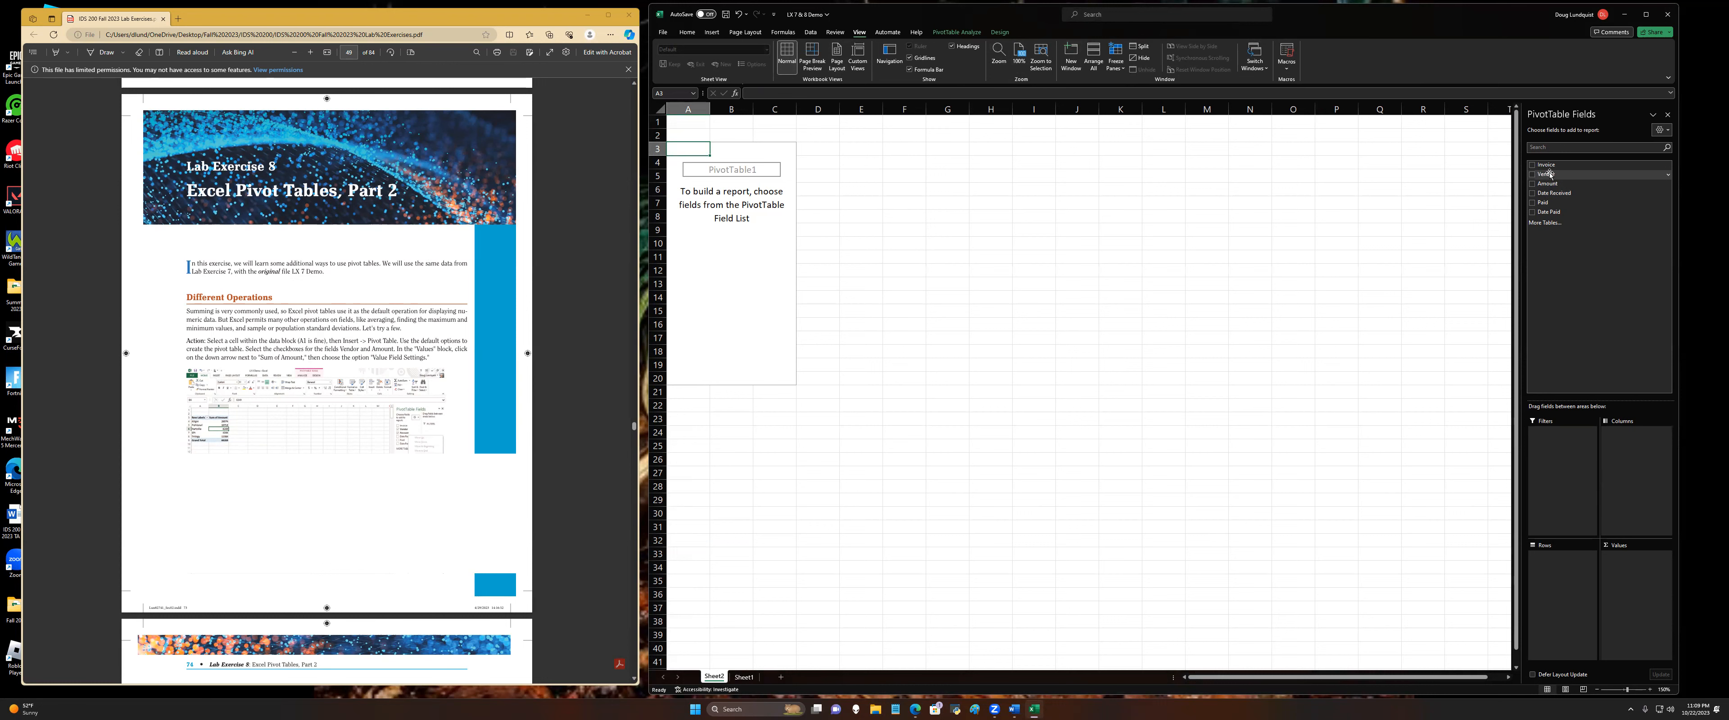
{"action": "left_click", "coordinate": [1532, 174]}
{"action": "left_click", "coordinate": [1532, 184]}
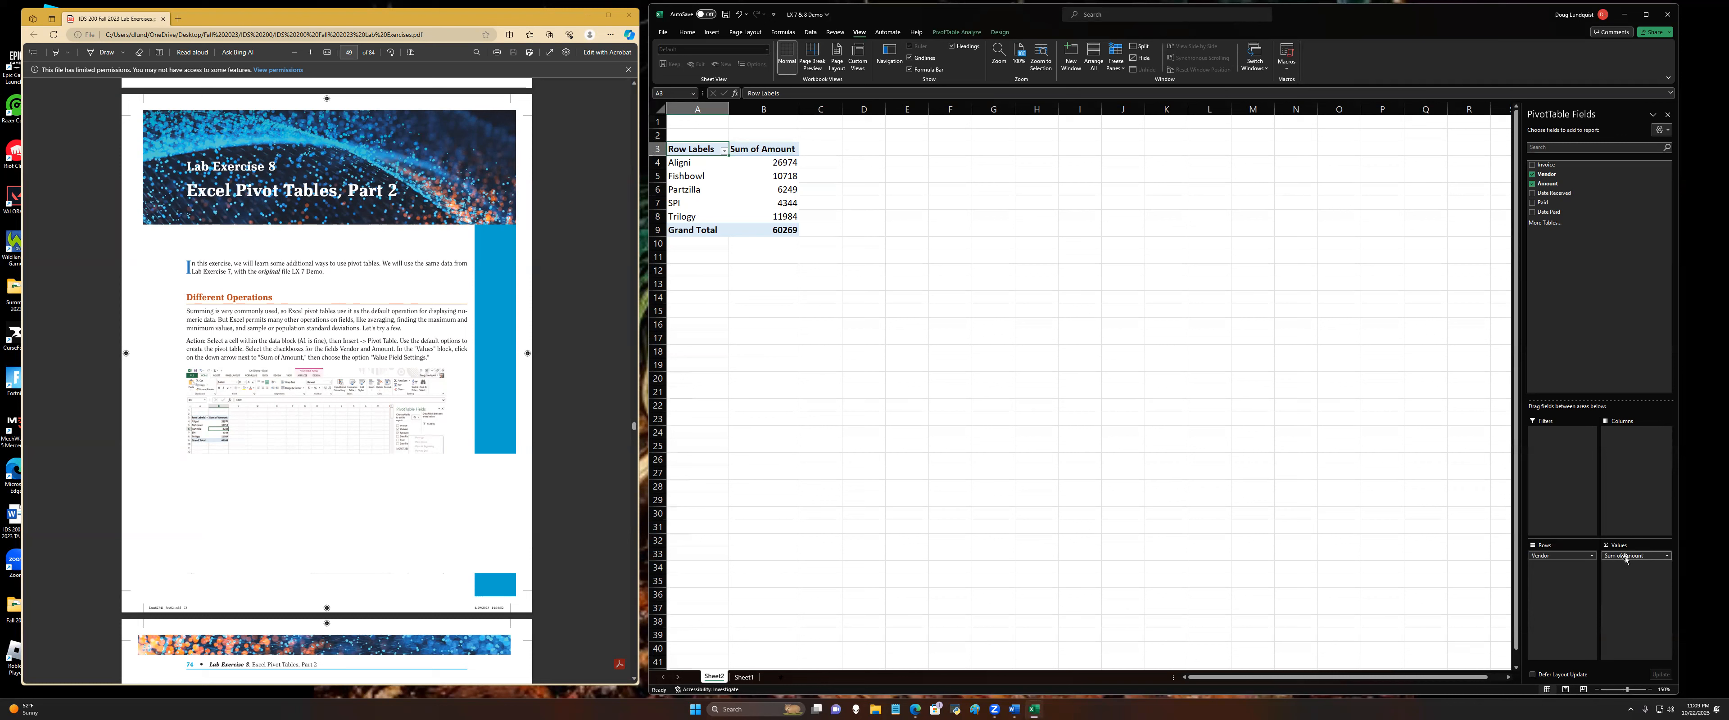
Step: Summarize the Amount value field by Average, and add Amount to the values again as a sum below it
{"action": "left_click", "coordinate": [1666, 556]}
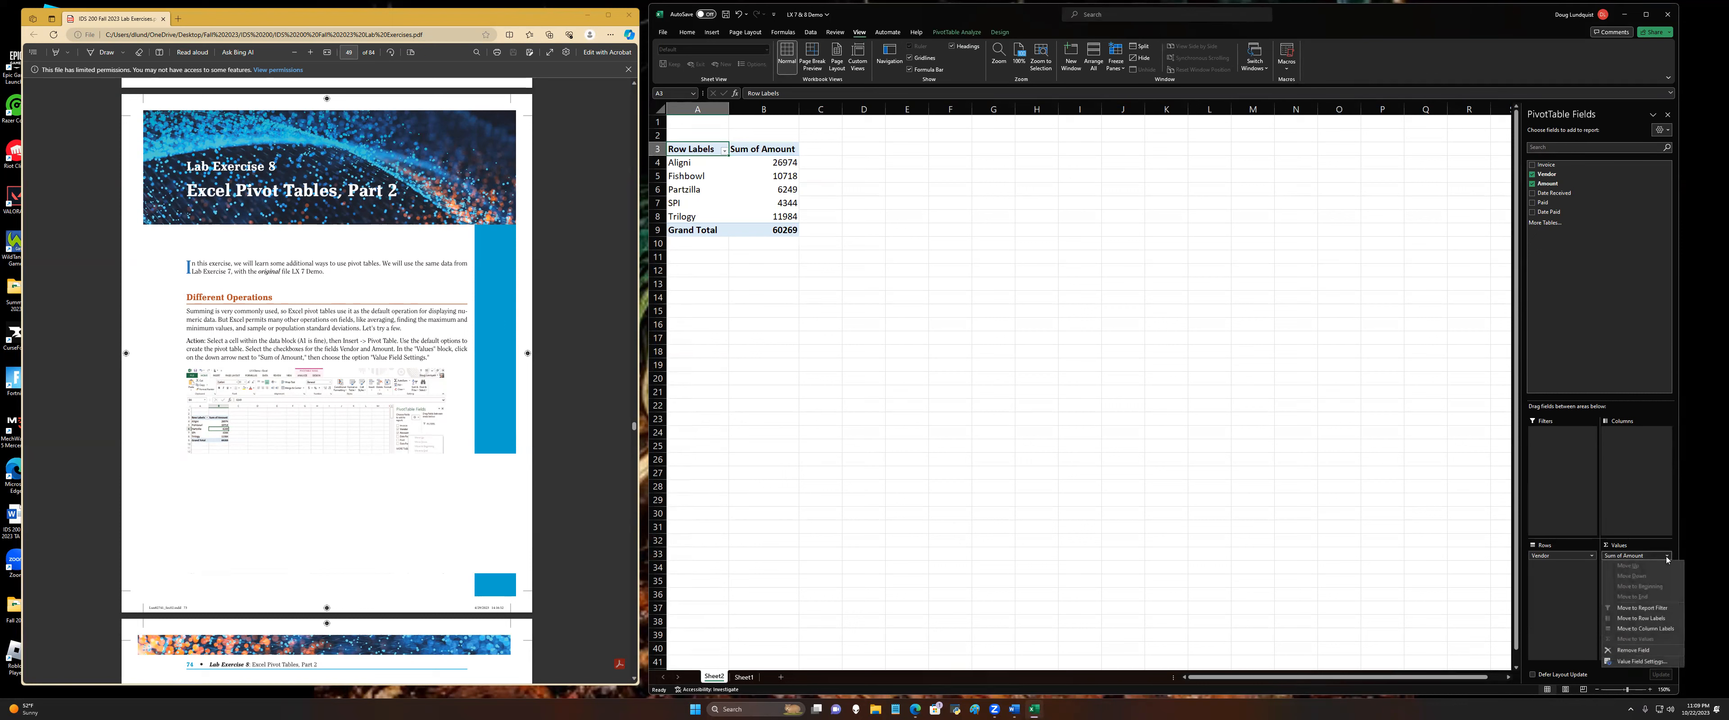
{"action": "left_click", "coordinate": [1640, 660]}
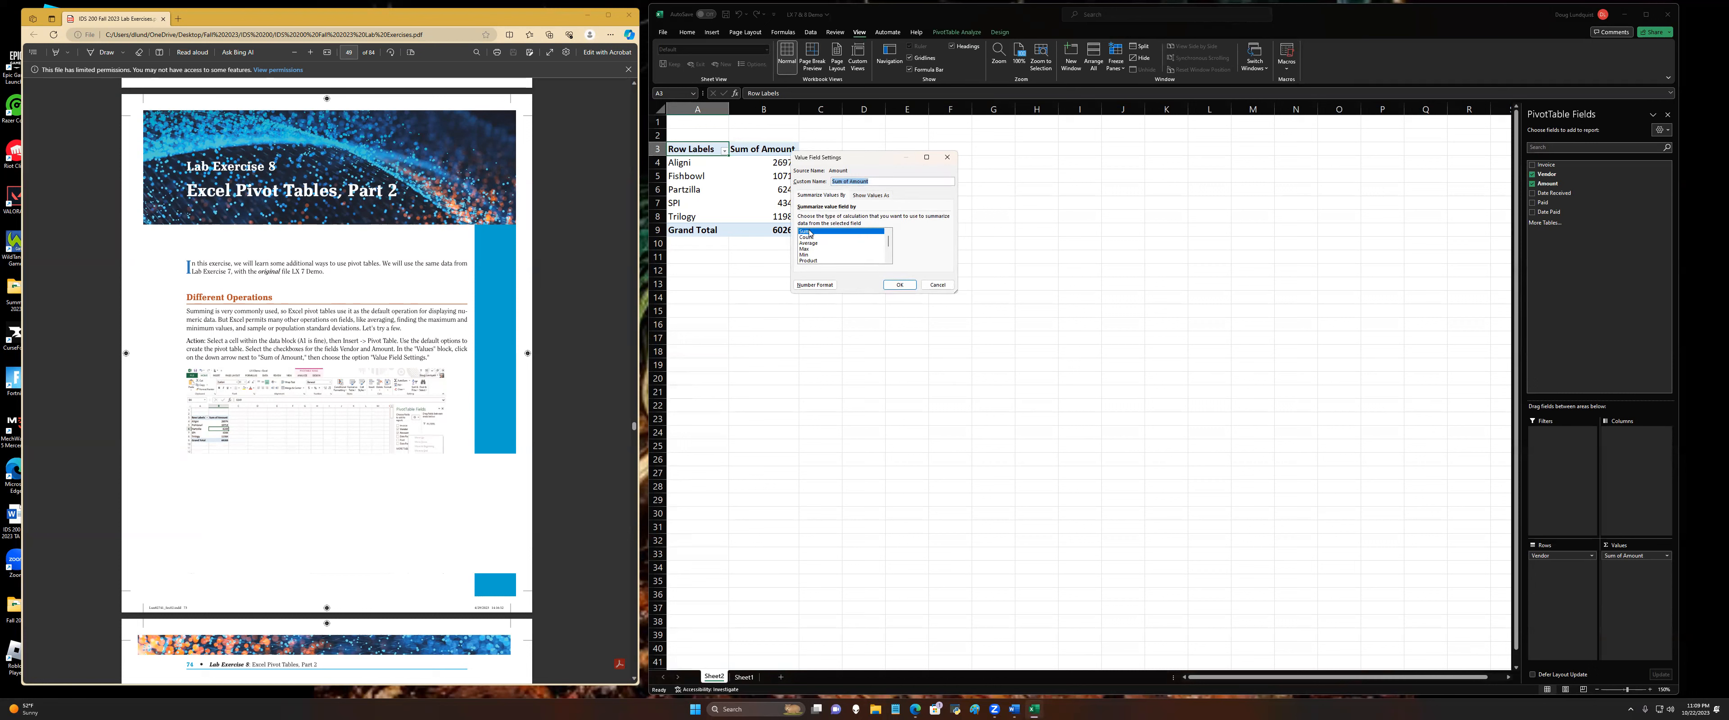
{"action": "left_click", "coordinate": [809, 245]}
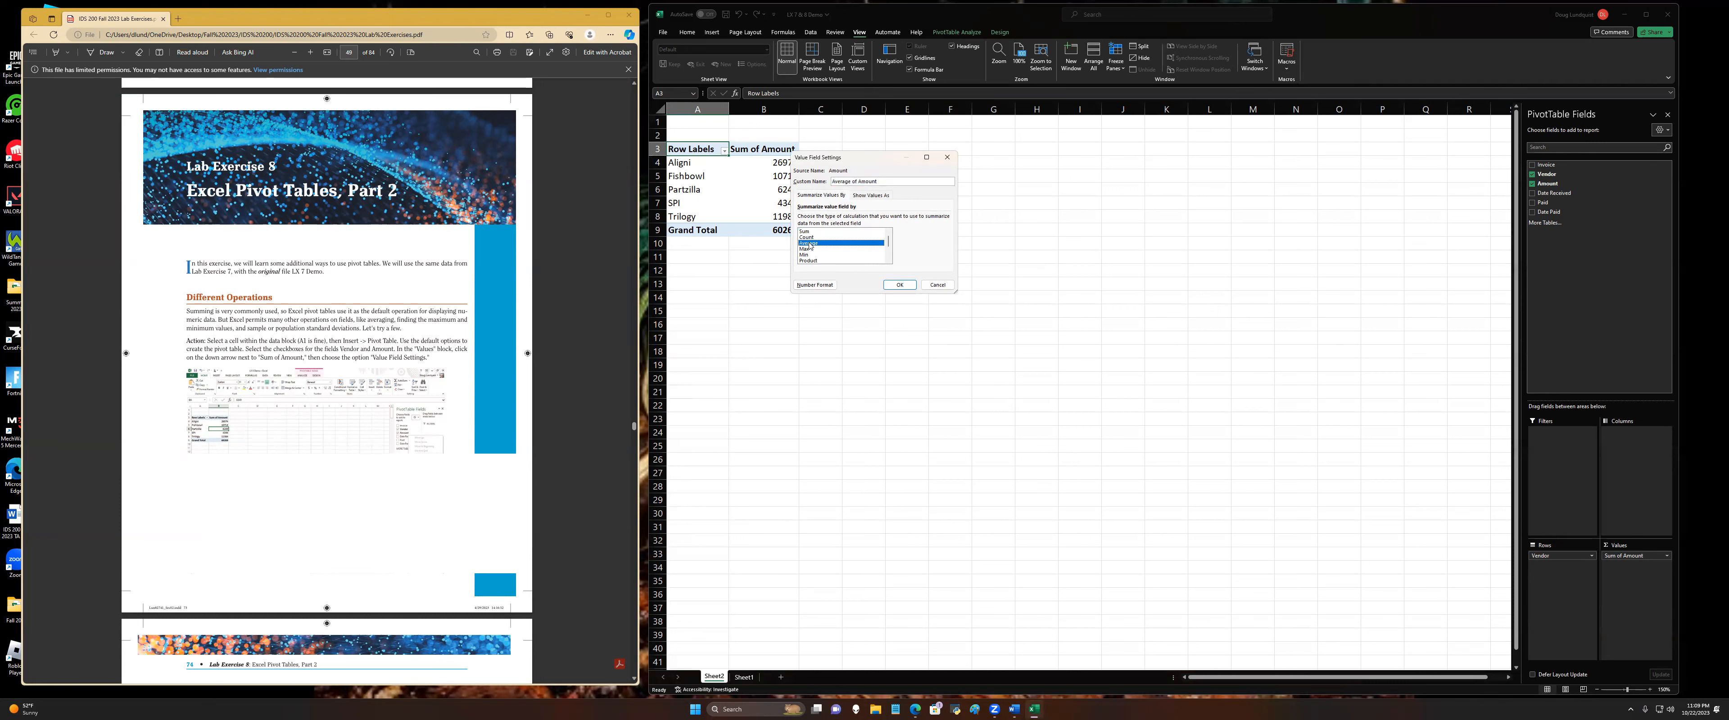
{"action": "left_click", "coordinate": [896, 285]}
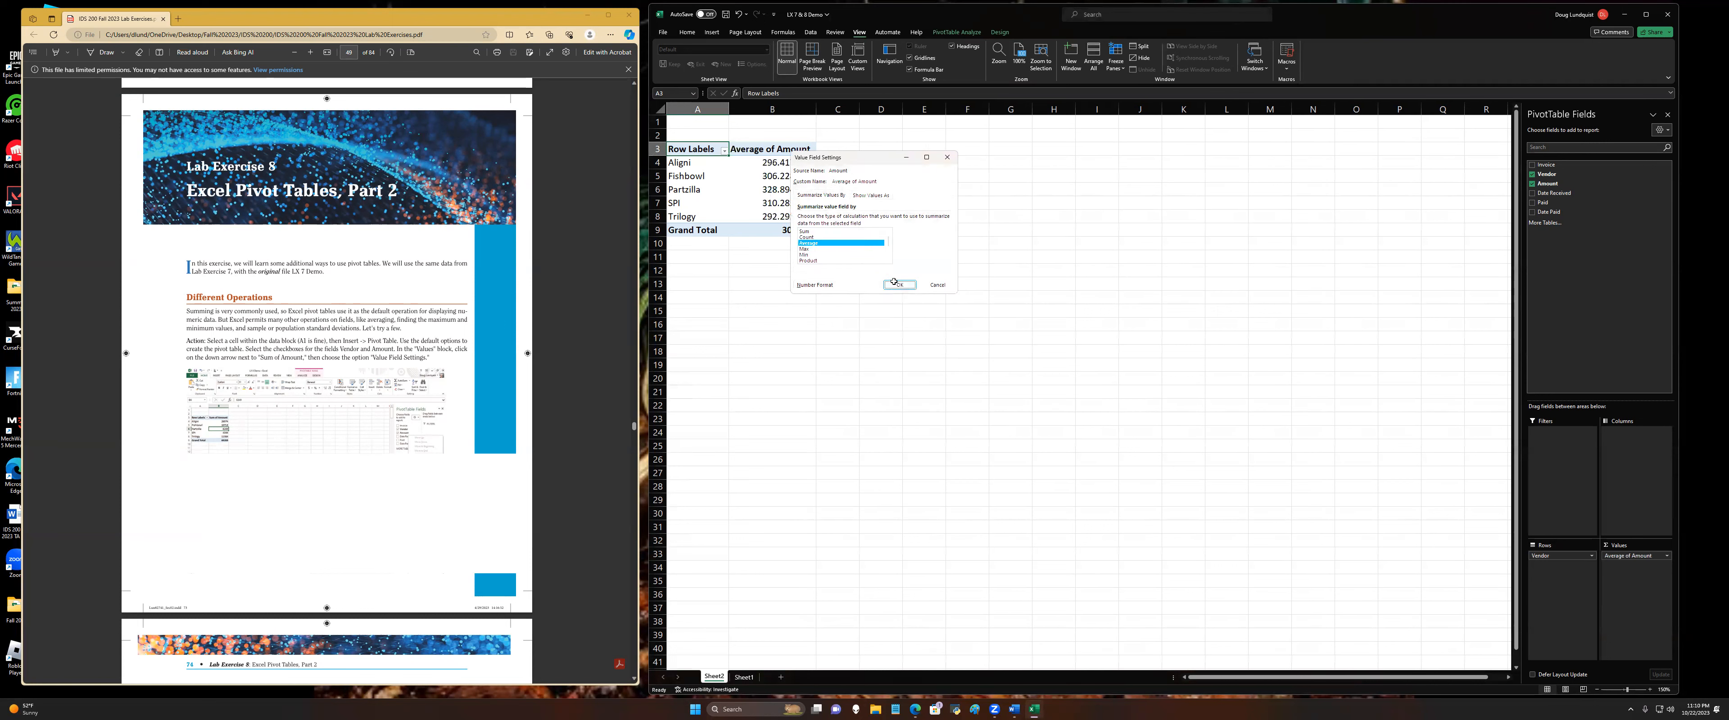
{"action": "scroll", "coordinate": [410, 478], "scroll_direction": "down", "scroll_amount": 5}
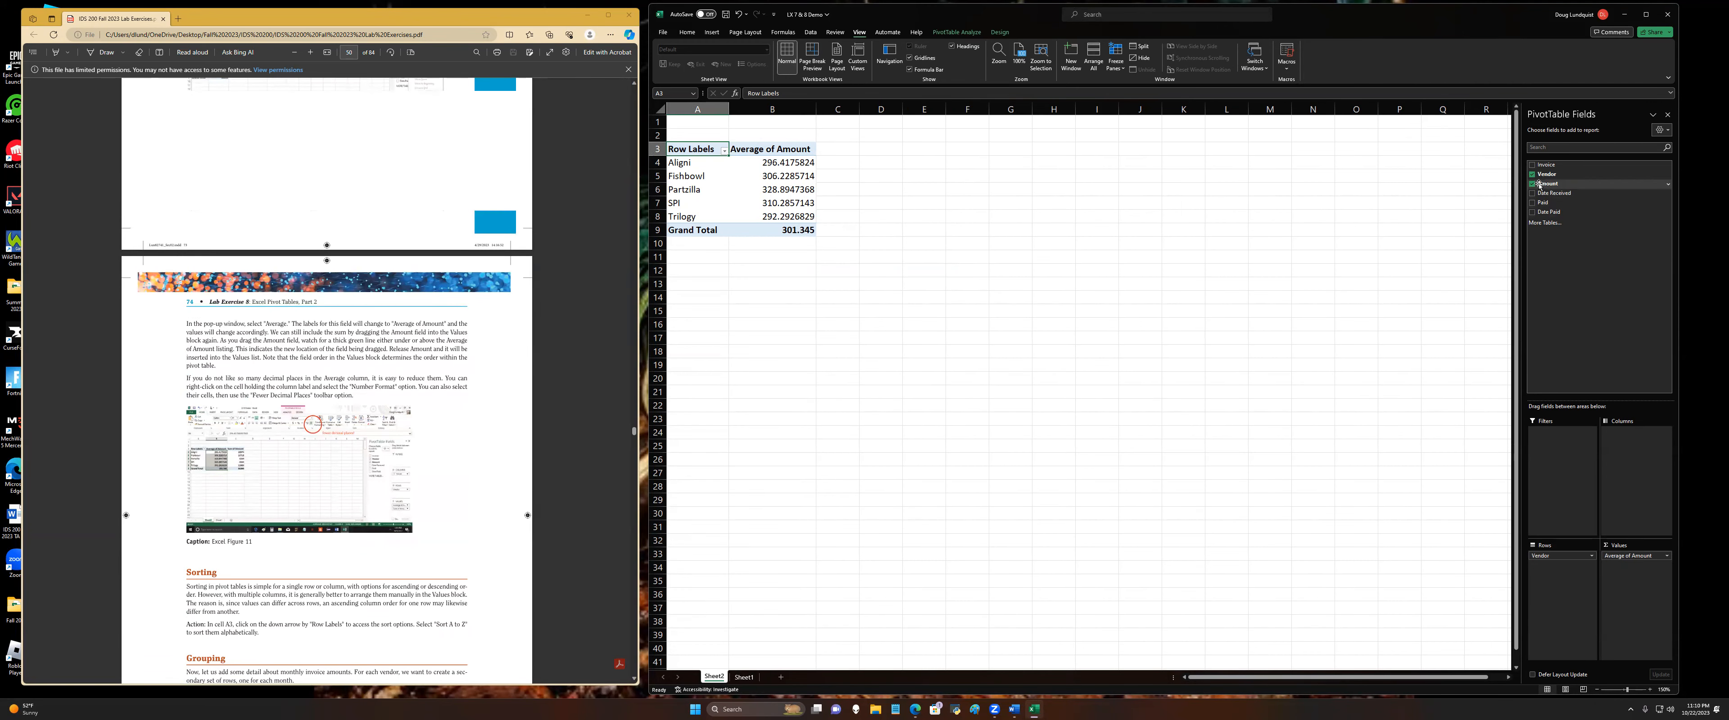
{"action": "left_click_drag", "start_coordinate": [1558, 215], "coordinate": [1663, 622]}
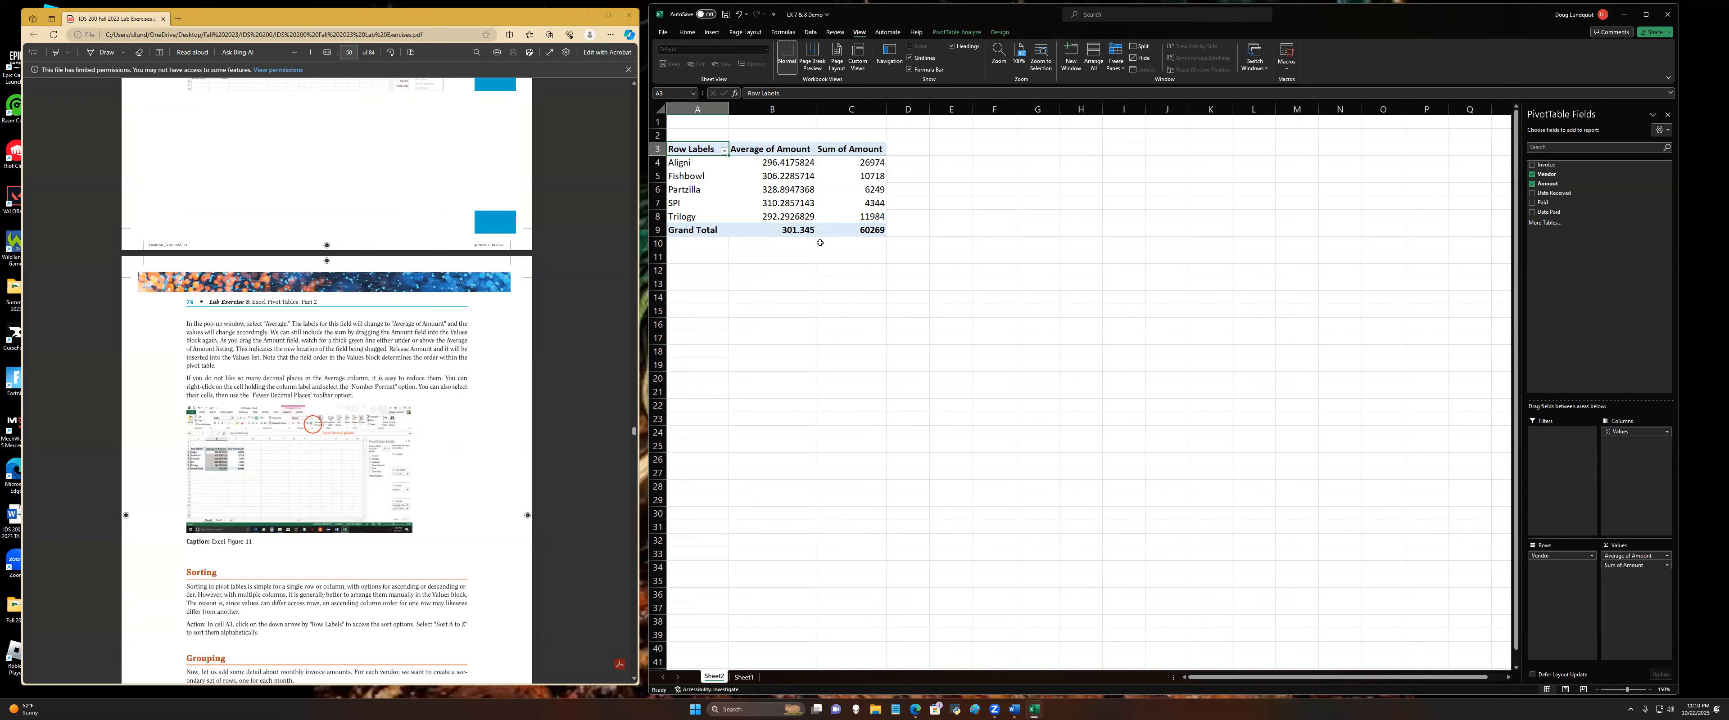
Step: Reduce the Average of Amount figures in B4:B9 to two decimal places
{"action": "left_click_drag", "start_coordinate": [787, 163], "coordinate": [820, 237]}
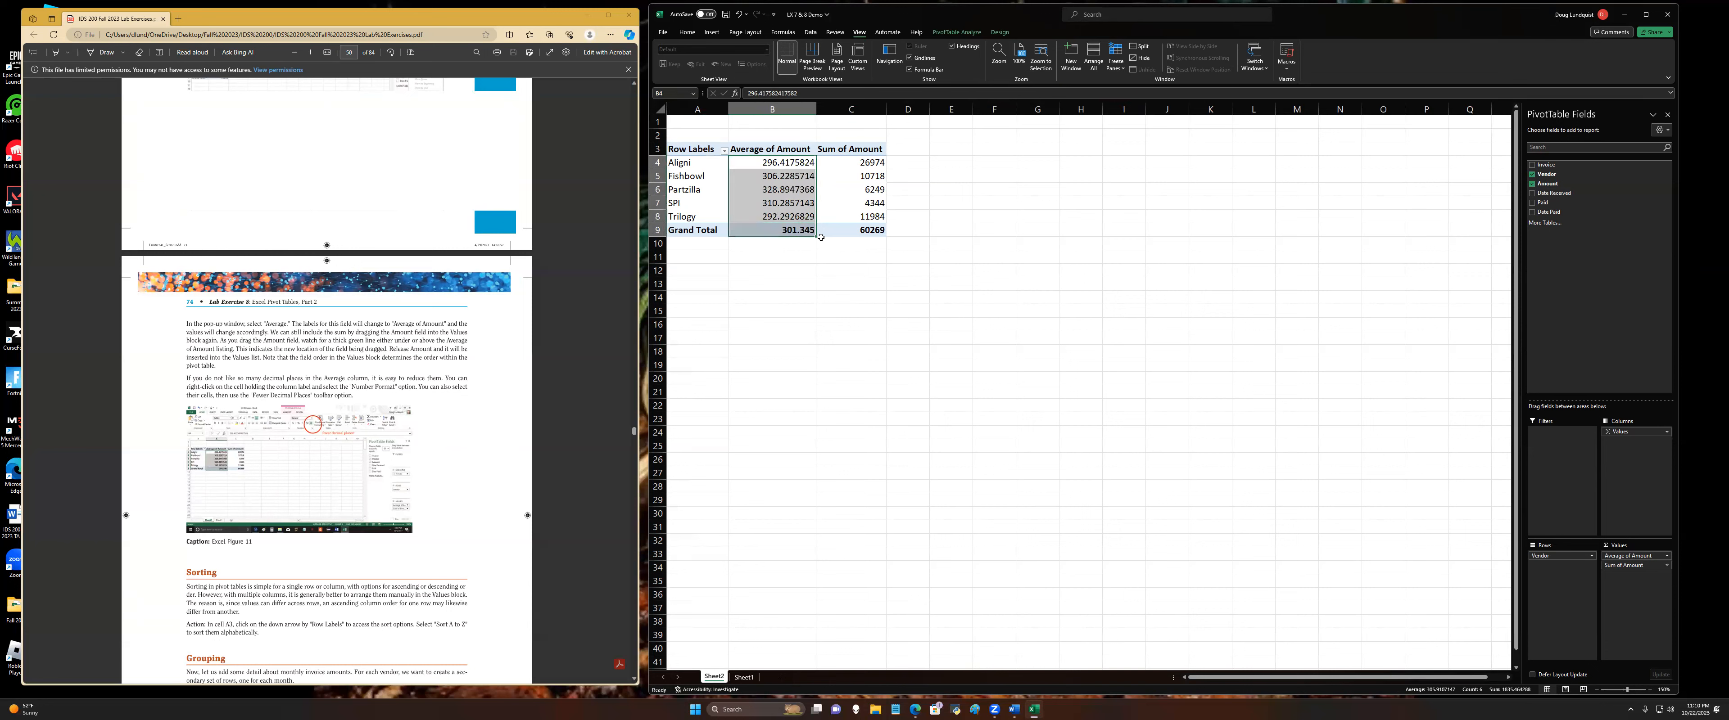
{"action": "left_click", "coordinate": [686, 32]}
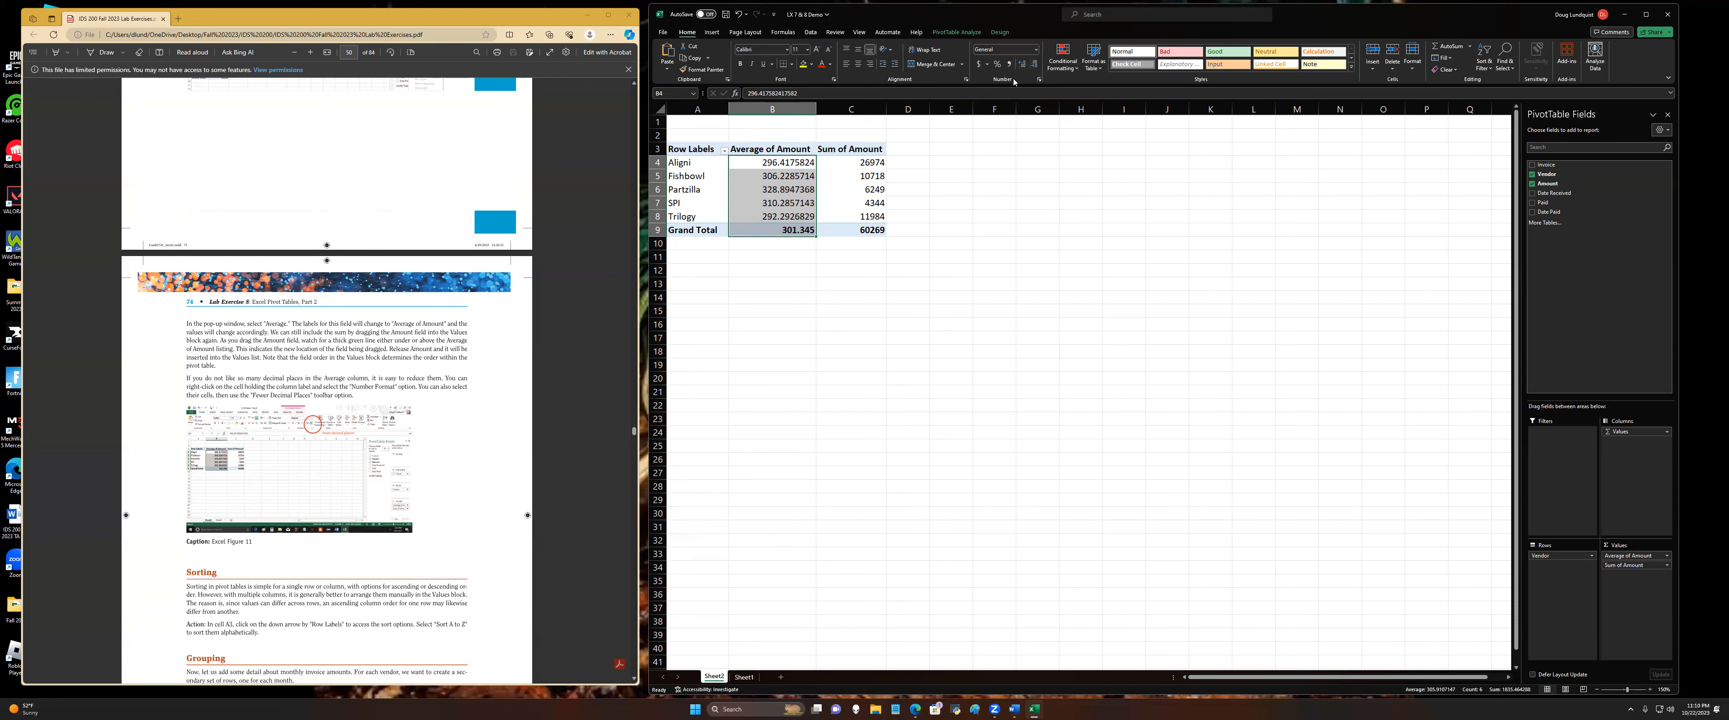
{"action": "left_click", "coordinate": [1034, 65]}
{"action": "left_click", "coordinate": [1034, 64]}
{"action": "left_click", "coordinate": [1034, 65]}
{"action": "left_click", "coordinate": [1035, 64]}
{"action": "left_click", "coordinate": [1035, 69]}
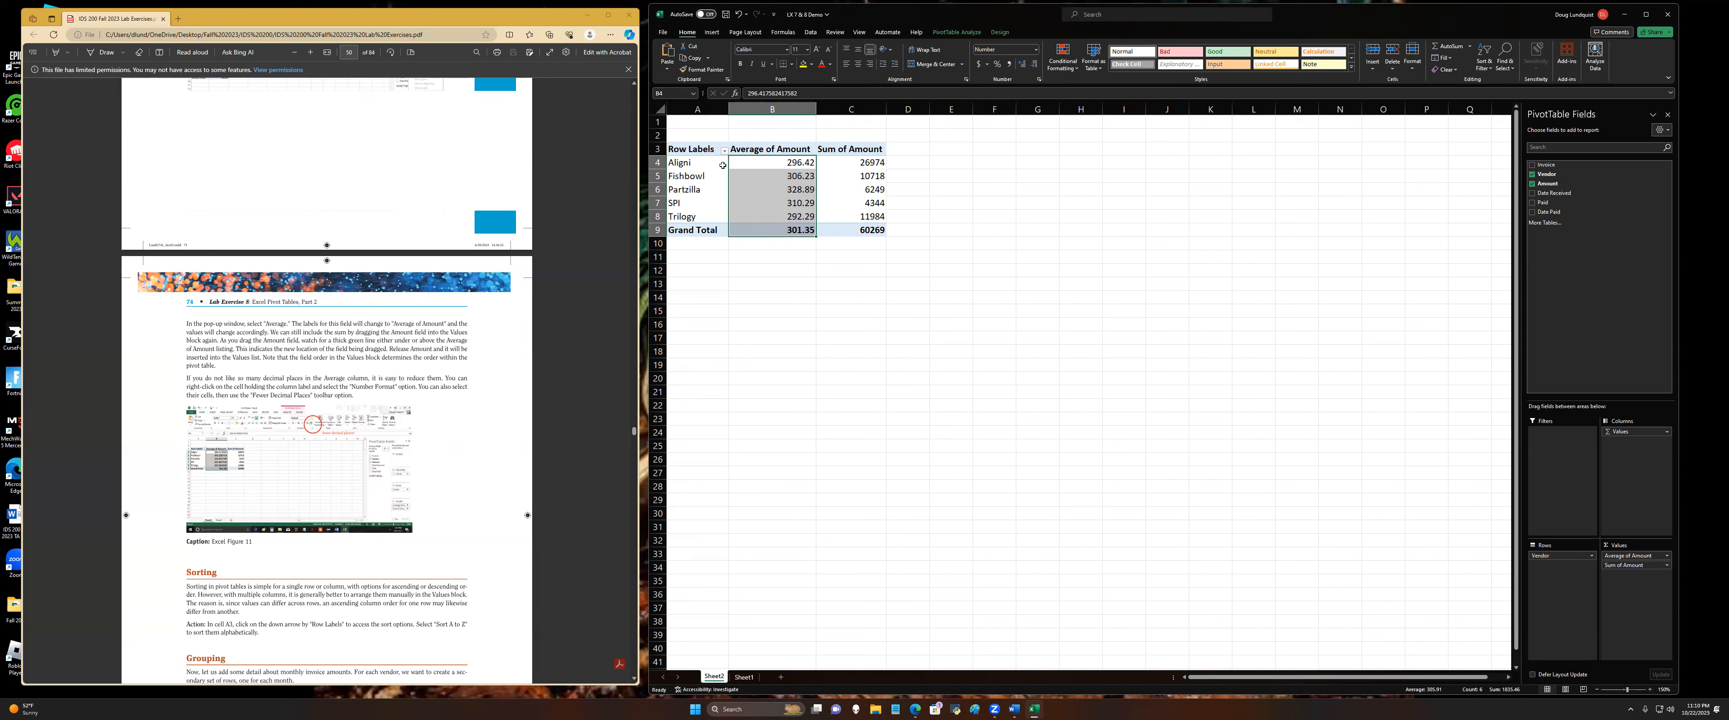
{"action": "left_click", "coordinate": [836, 158]}
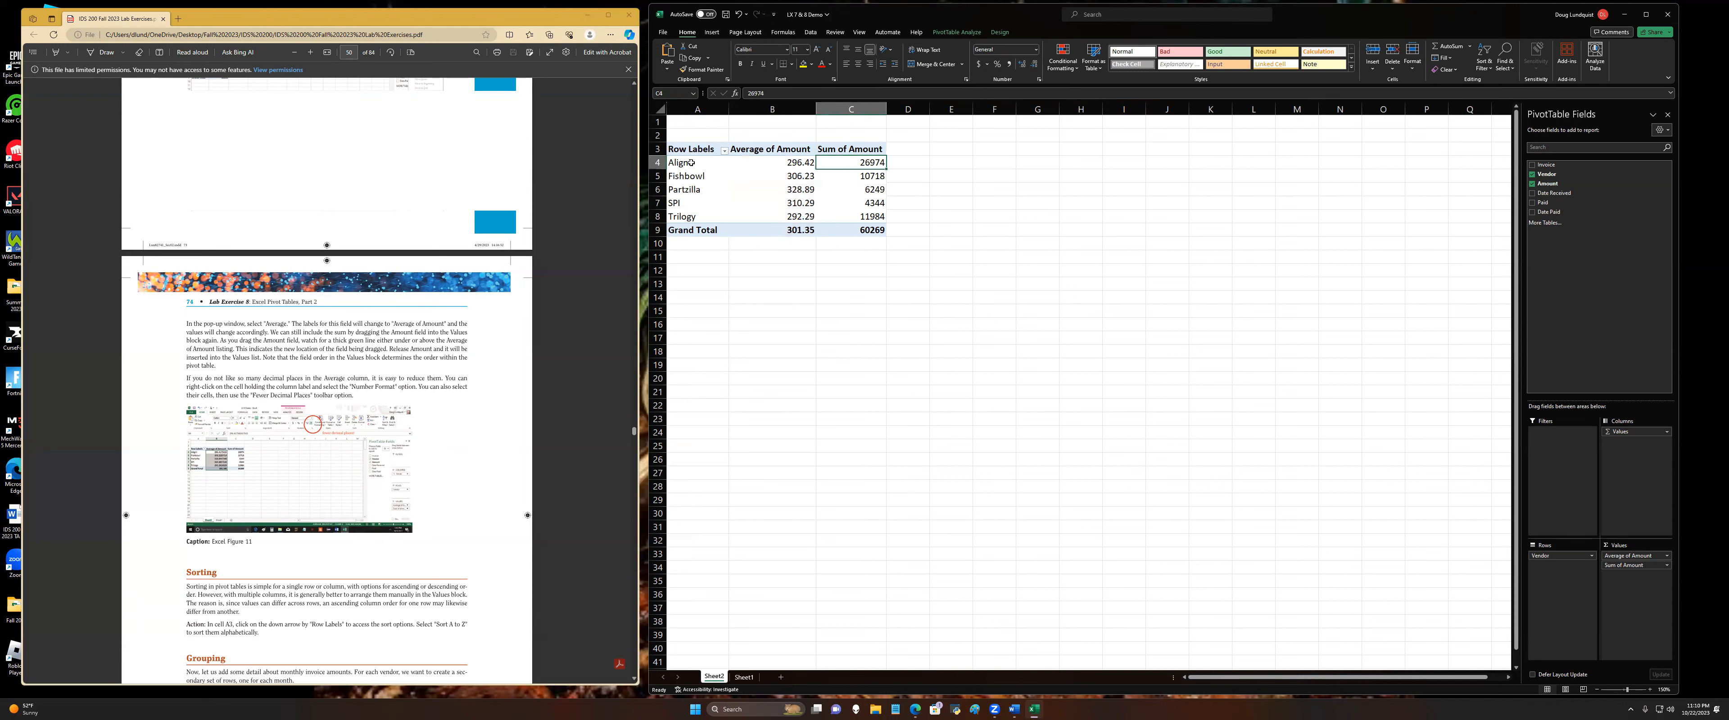
{"action": "left_click", "coordinate": [685, 163]}
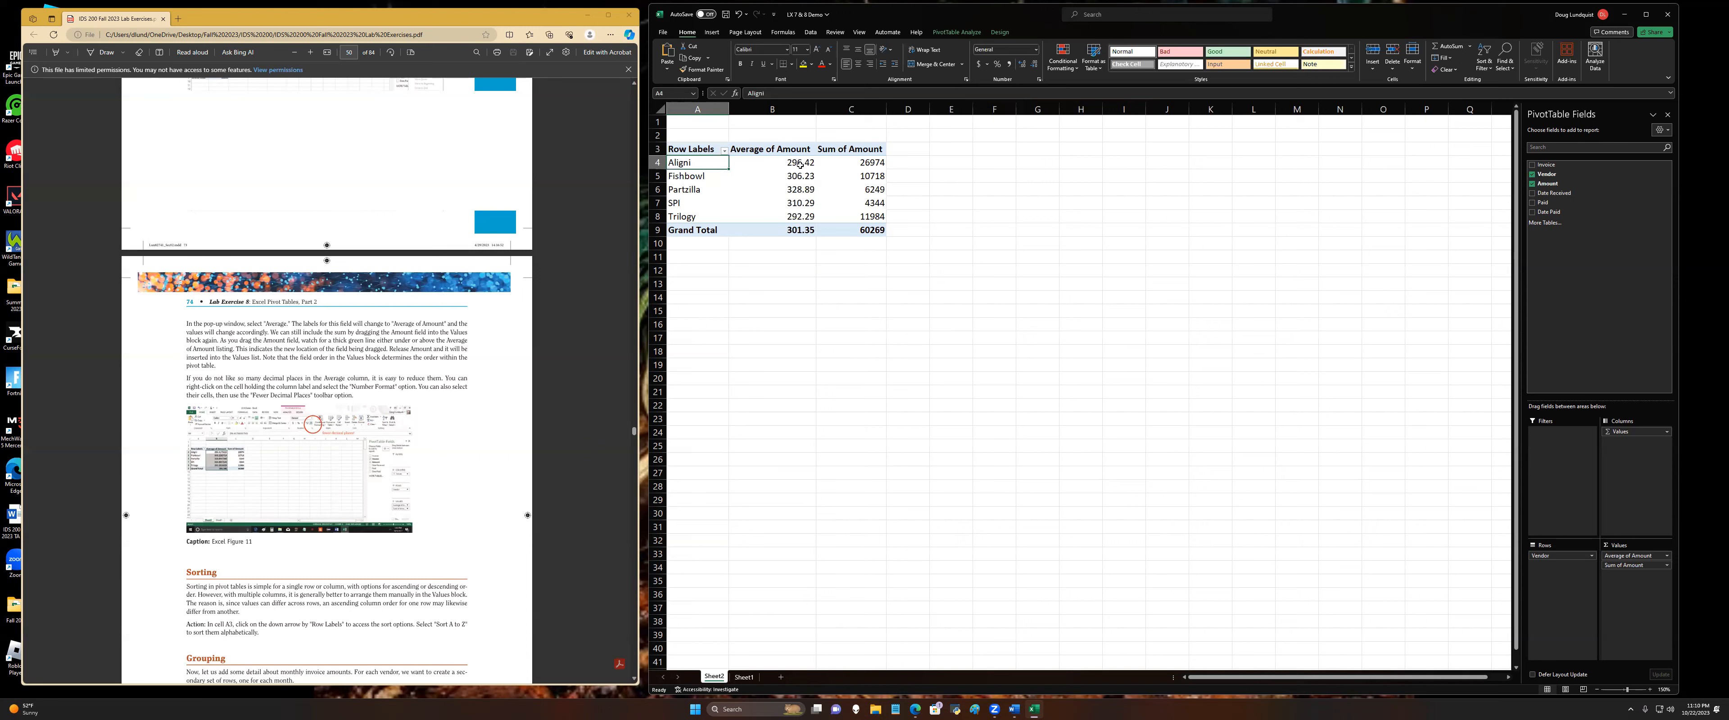
{"action": "left_click", "coordinate": [690, 181]}
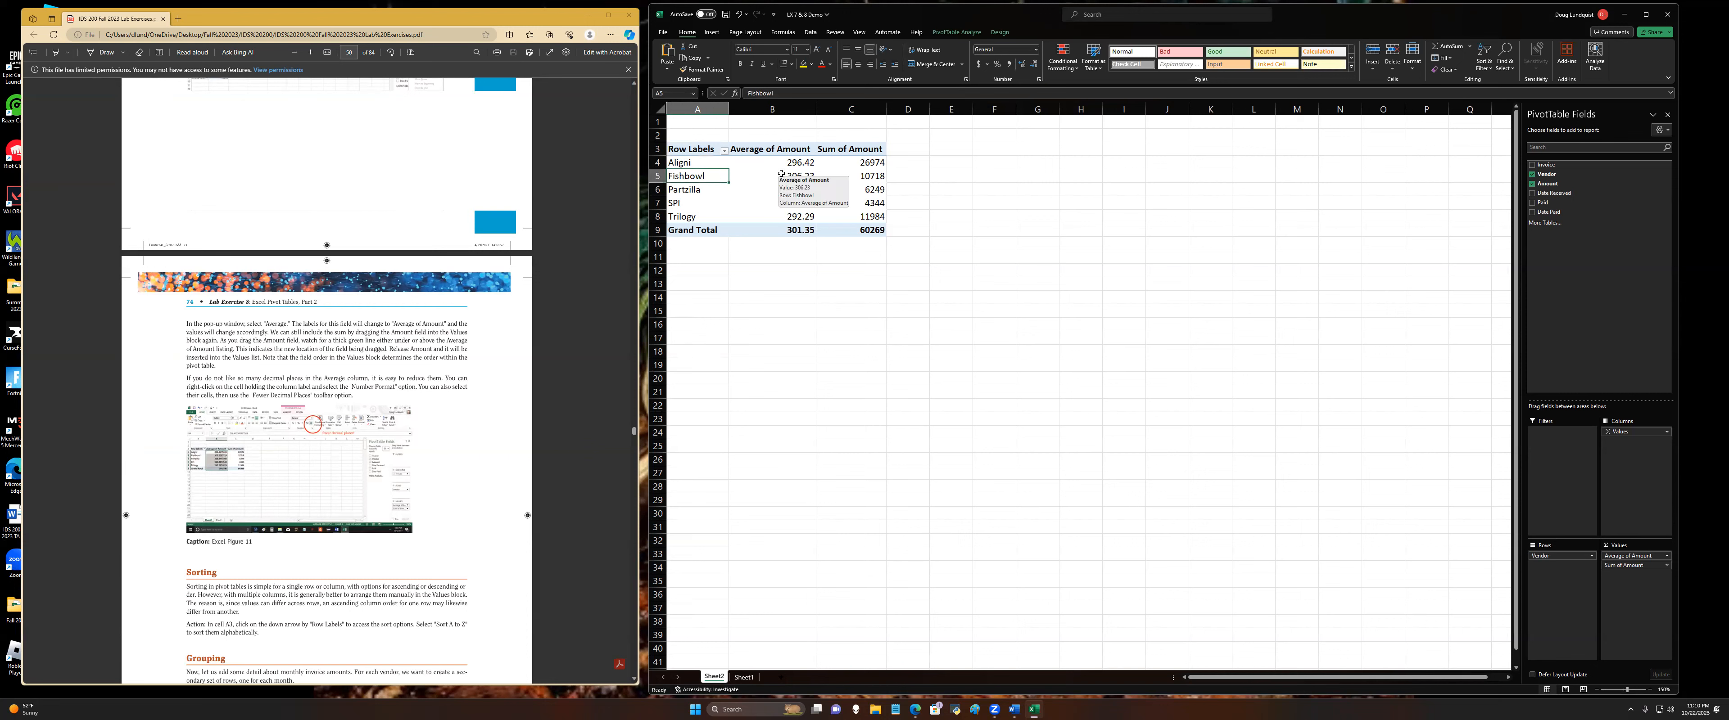
Step: Review the calculation types offered for the Average of Amount value field without changing its settings
{"action": "scroll", "coordinate": [370, 371], "scroll_direction": "down", "scroll_amount": 5}
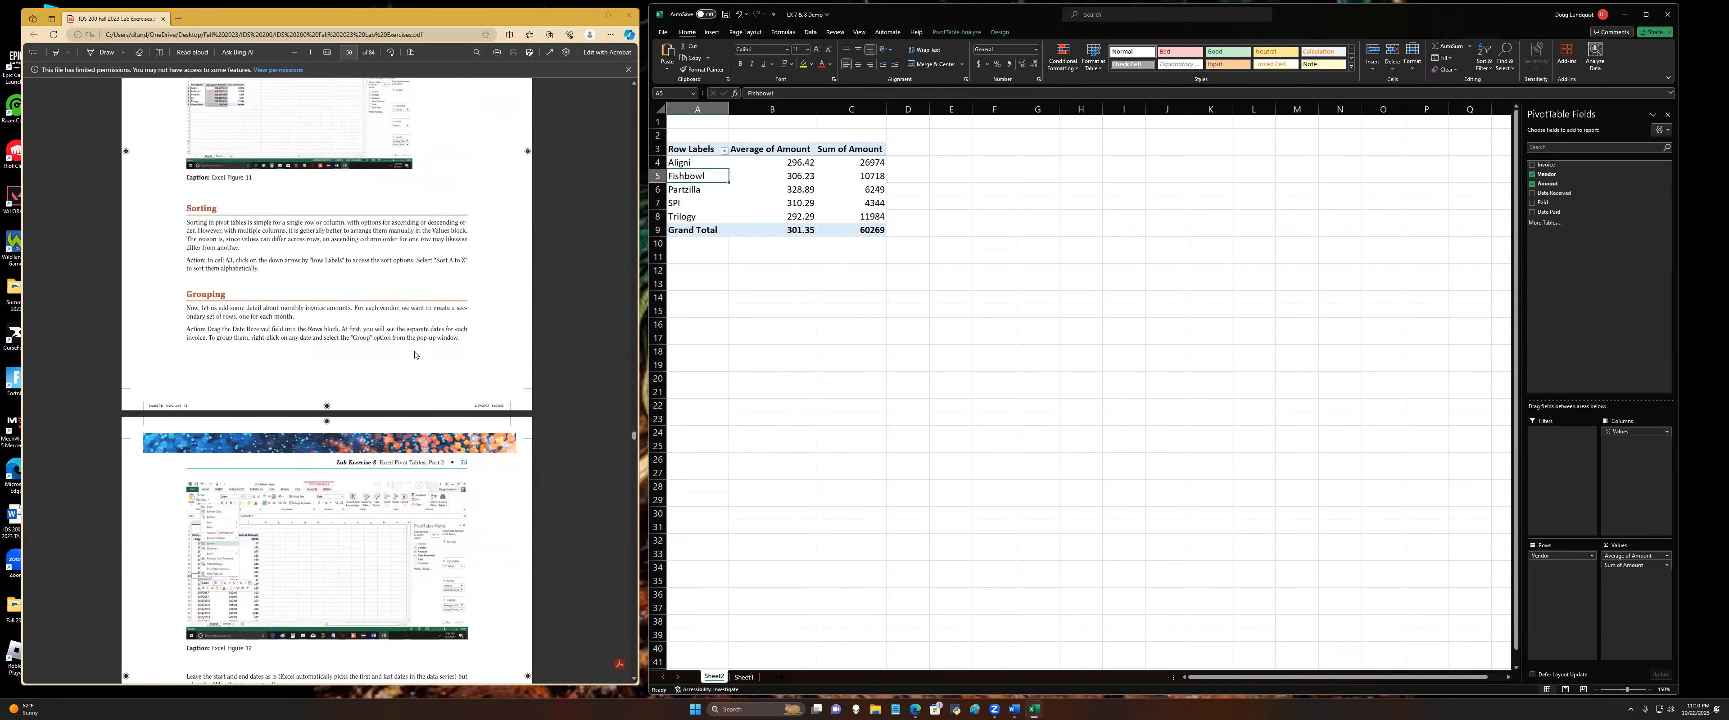
{"action": "left_click", "coordinate": [1667, 556]}
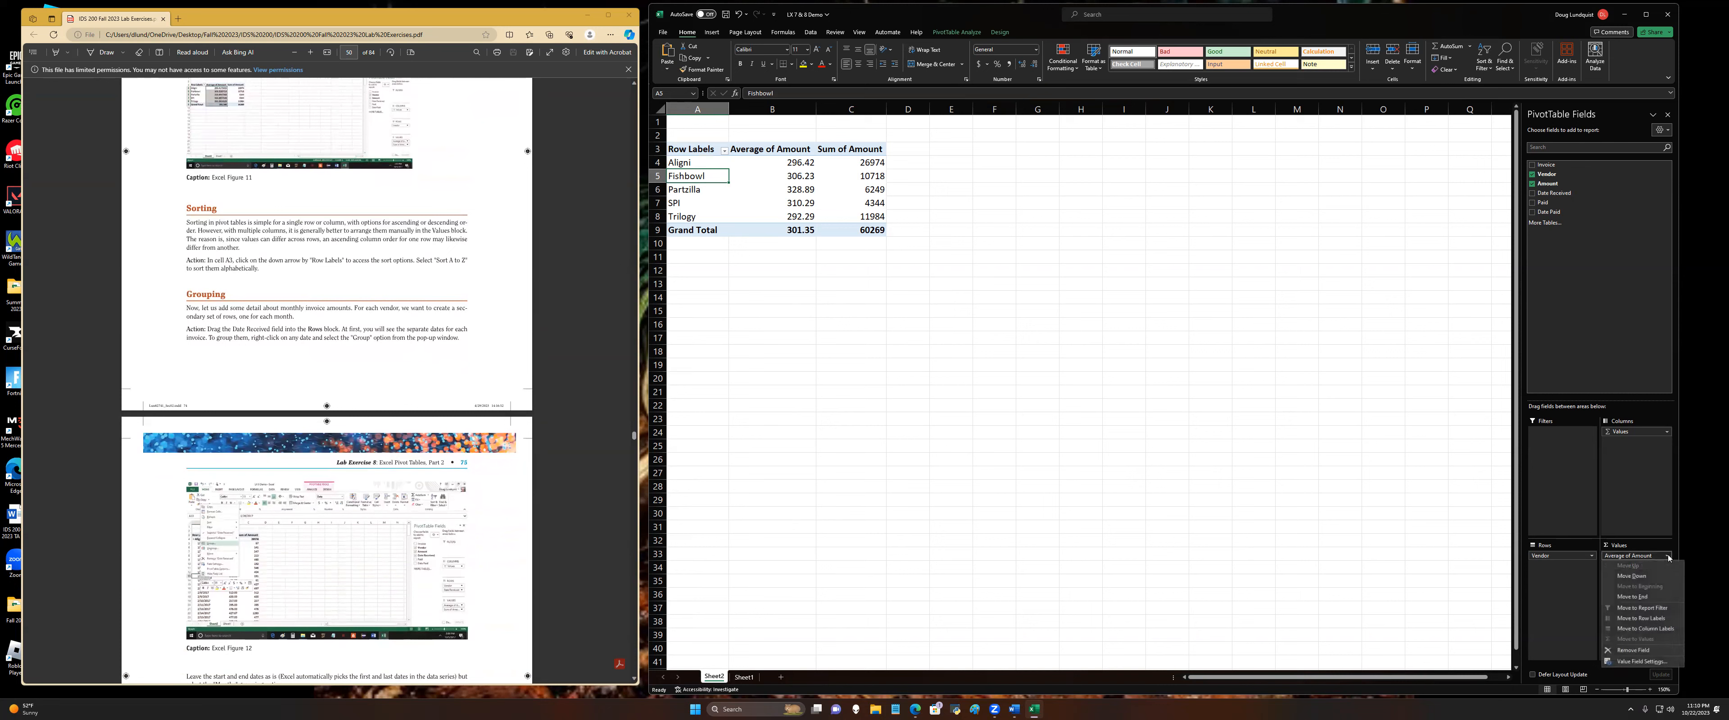
{"action": "left_click", "coordinate": [1638, 661]}
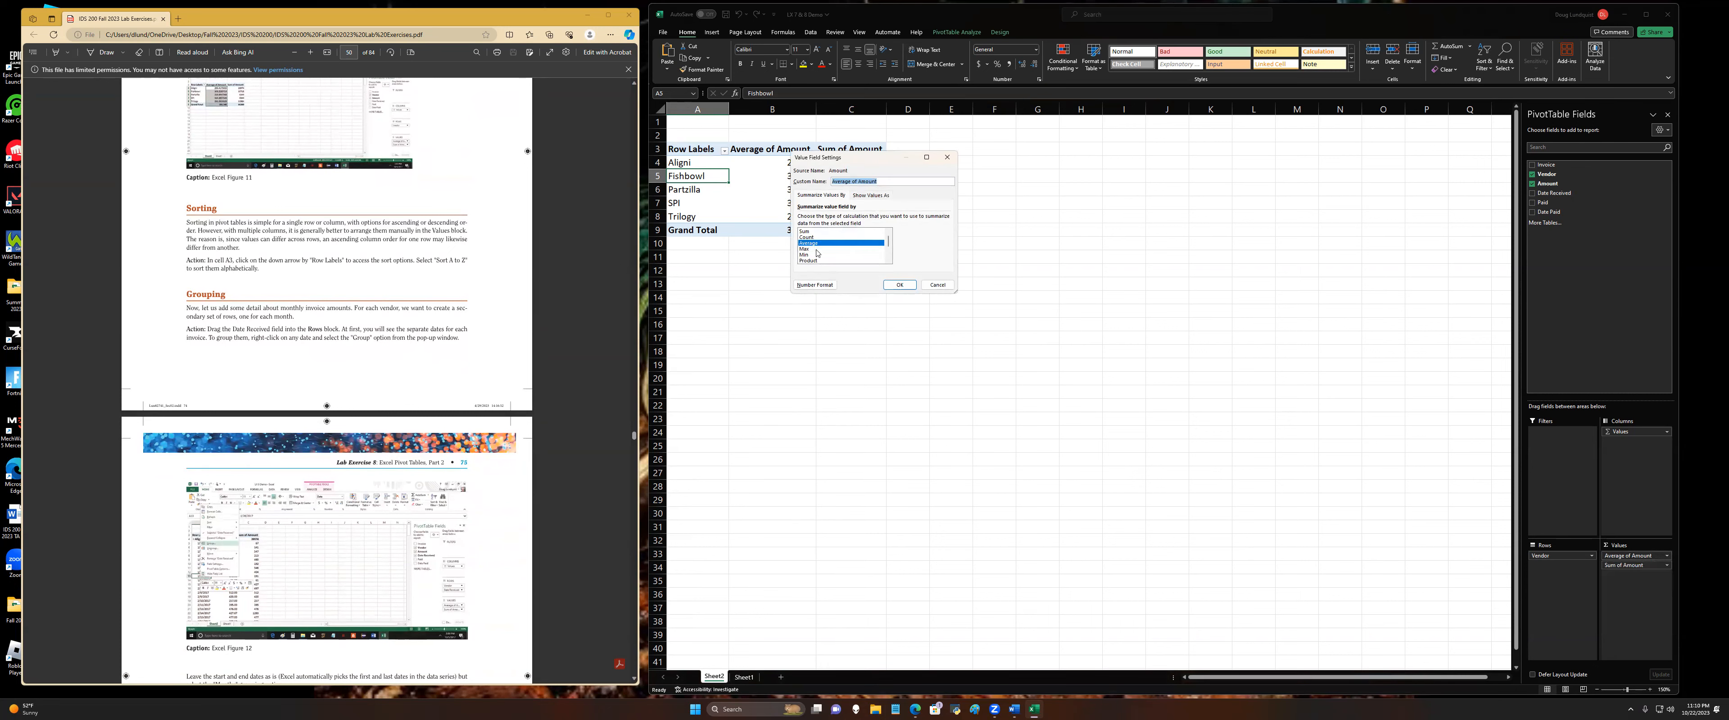
{"action": "scroll", "coordinate": [819, 256], "scroll_direction": "down", "scroll_amount": 1}
{"action": "scroll", "coordinate": [811, 260], "scroll_direction": "down", "scroll_amount": 1}
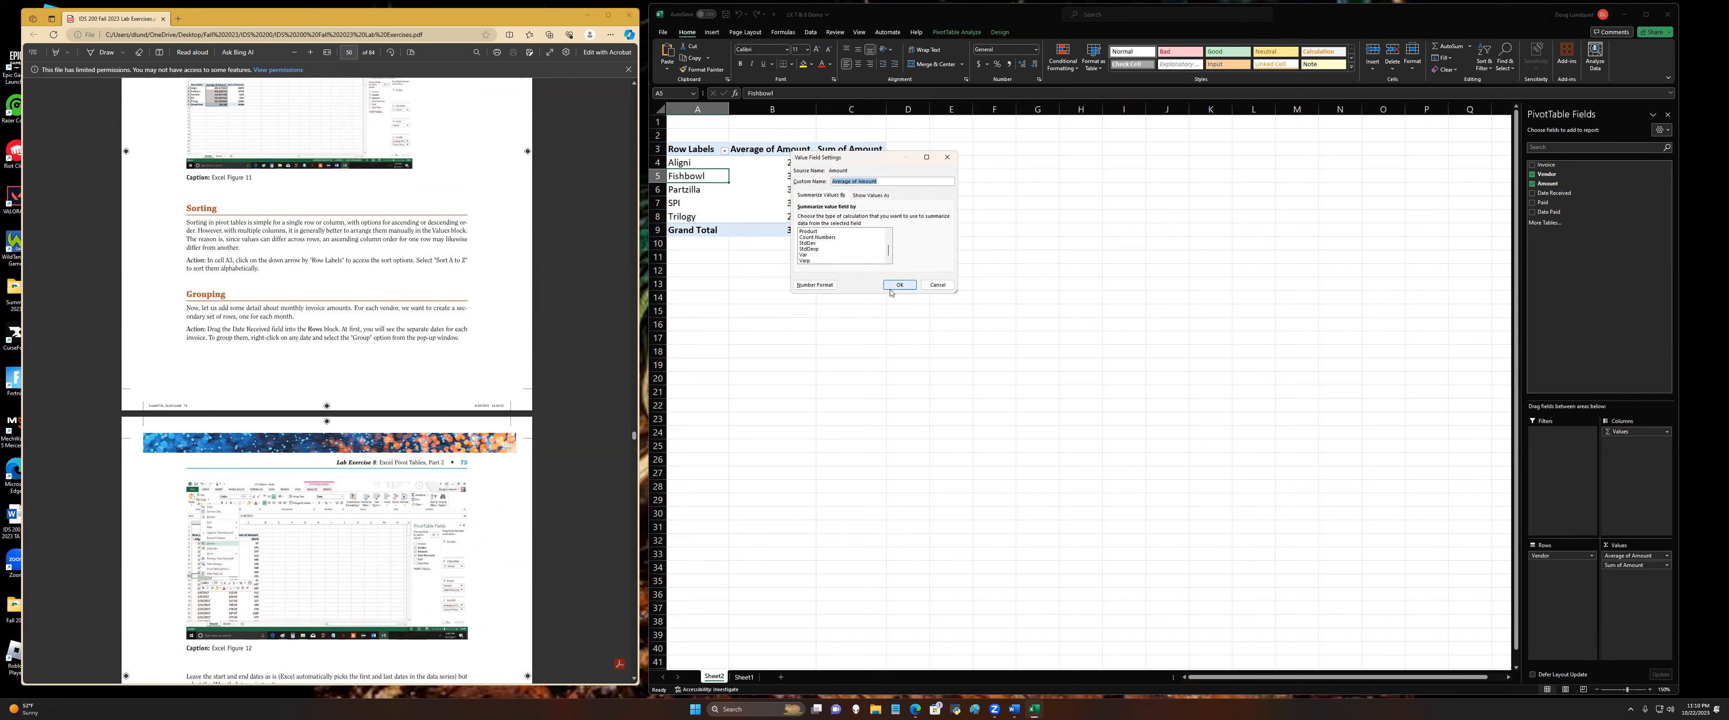
{"action": "left_click", "coordinate": [939, 284]}
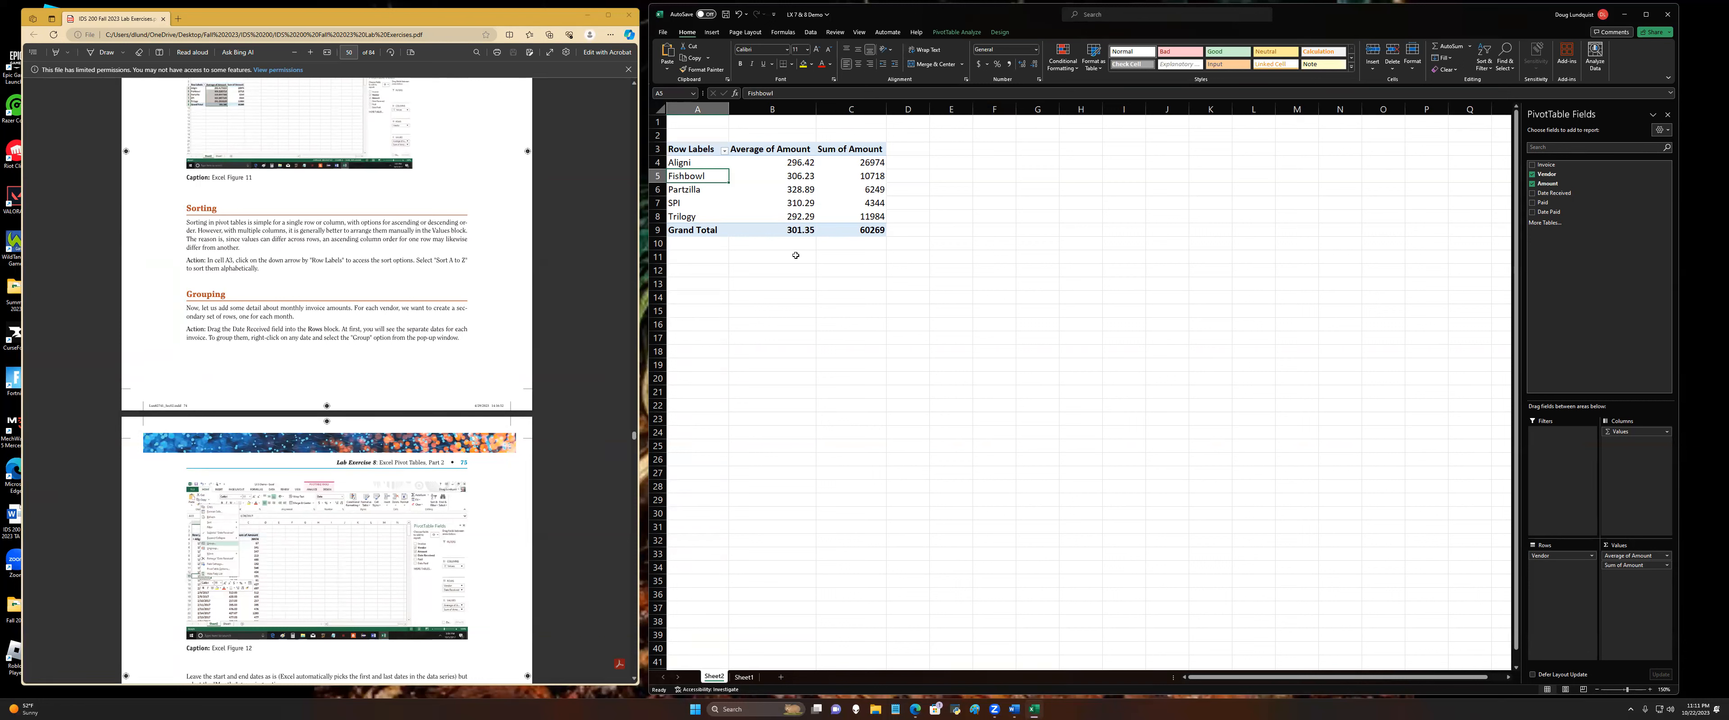
Step: Sort the vendor row labels alphabetically from A to Z
{"action": "left_click", "coordinate": [724, 151]}
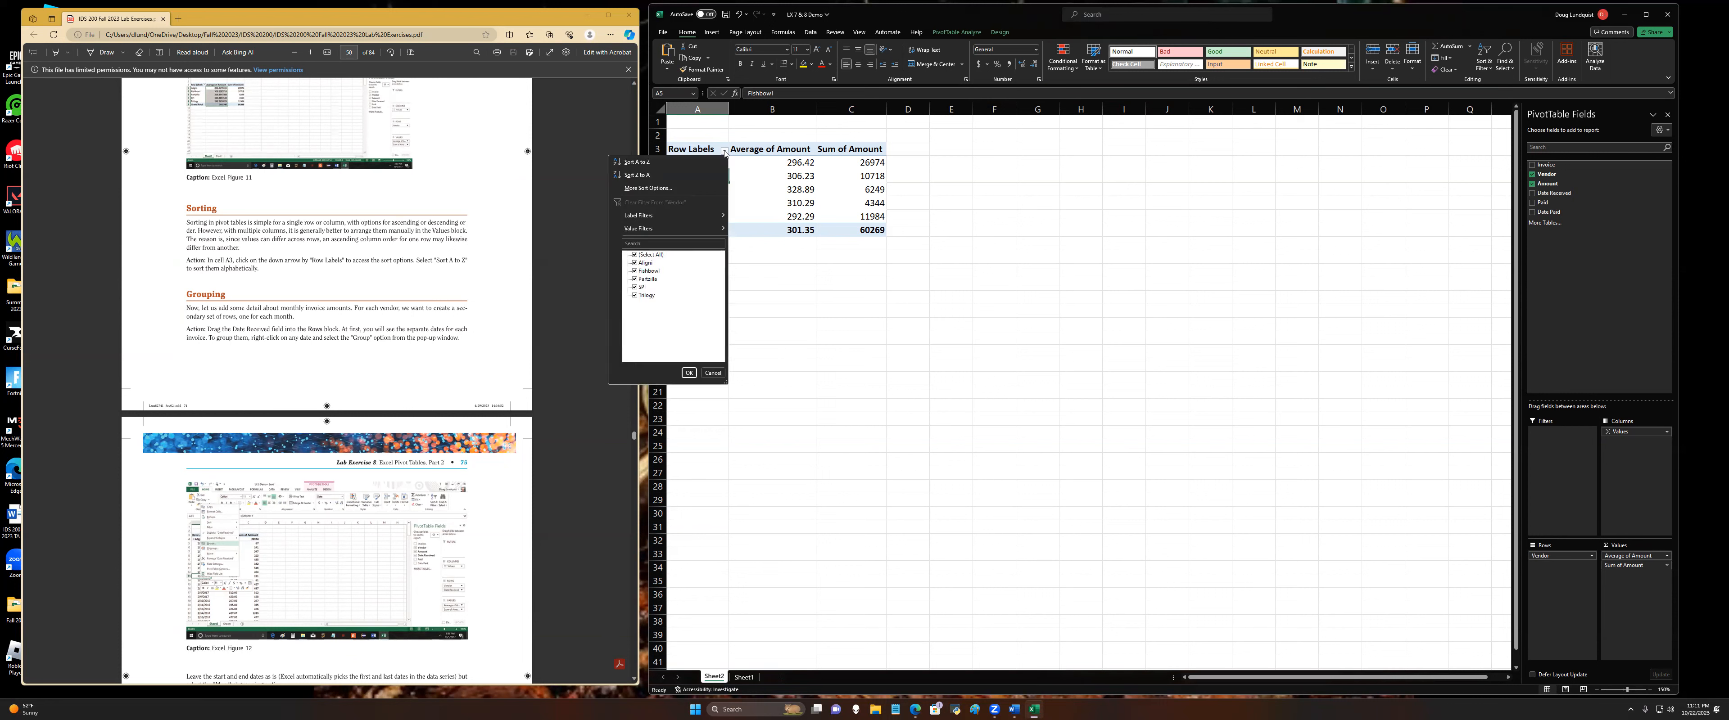
{"action": "left_click", "coordinate": [651, 163]}
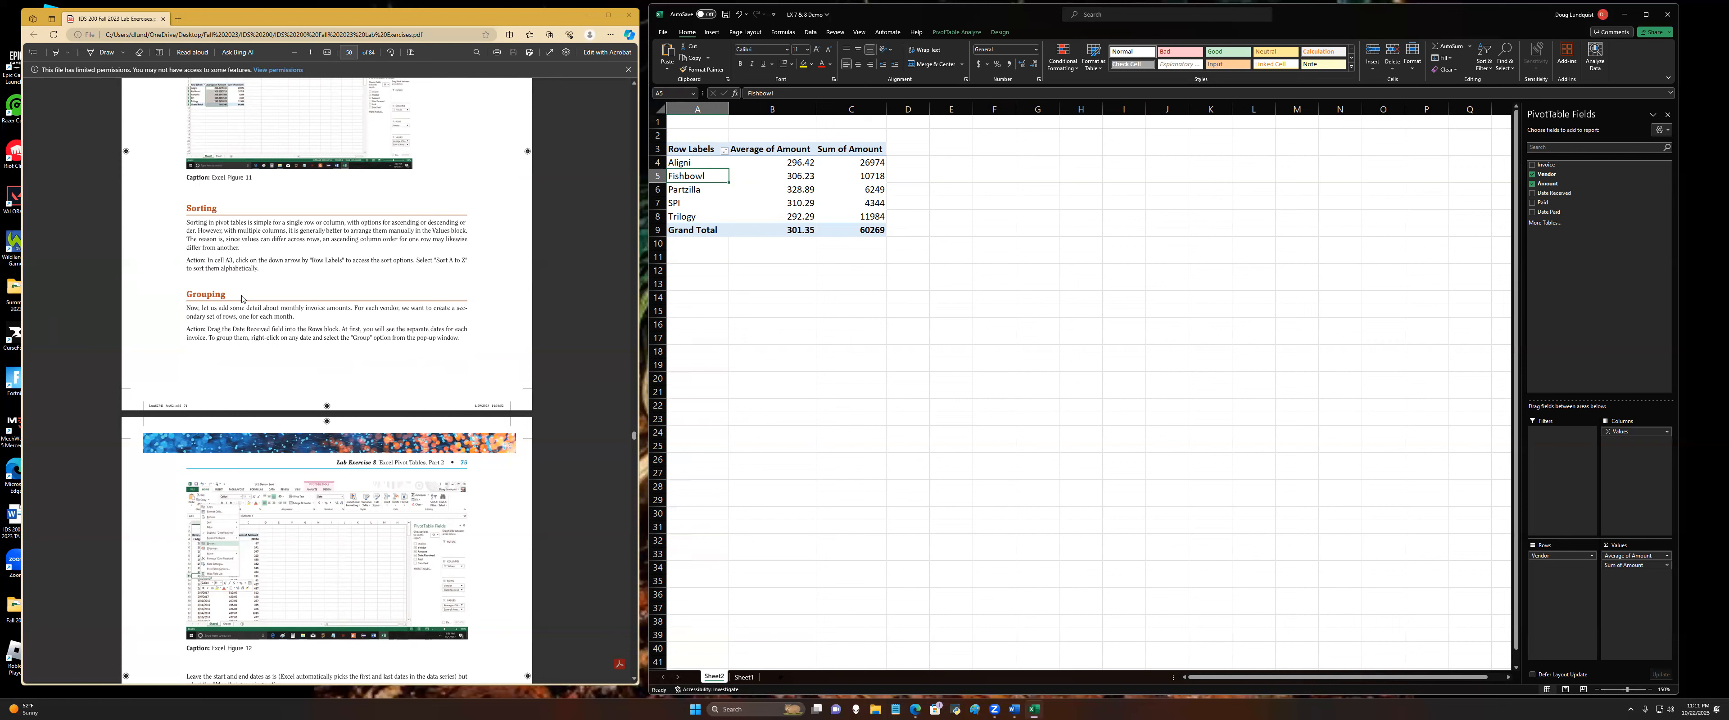
Step: Add the Date Received field to the pivot table rows beneath Vendor
{"action": "scroll", "coordinate": [242, 299], "scroll_direction": "down", "scroll_amount": 2}
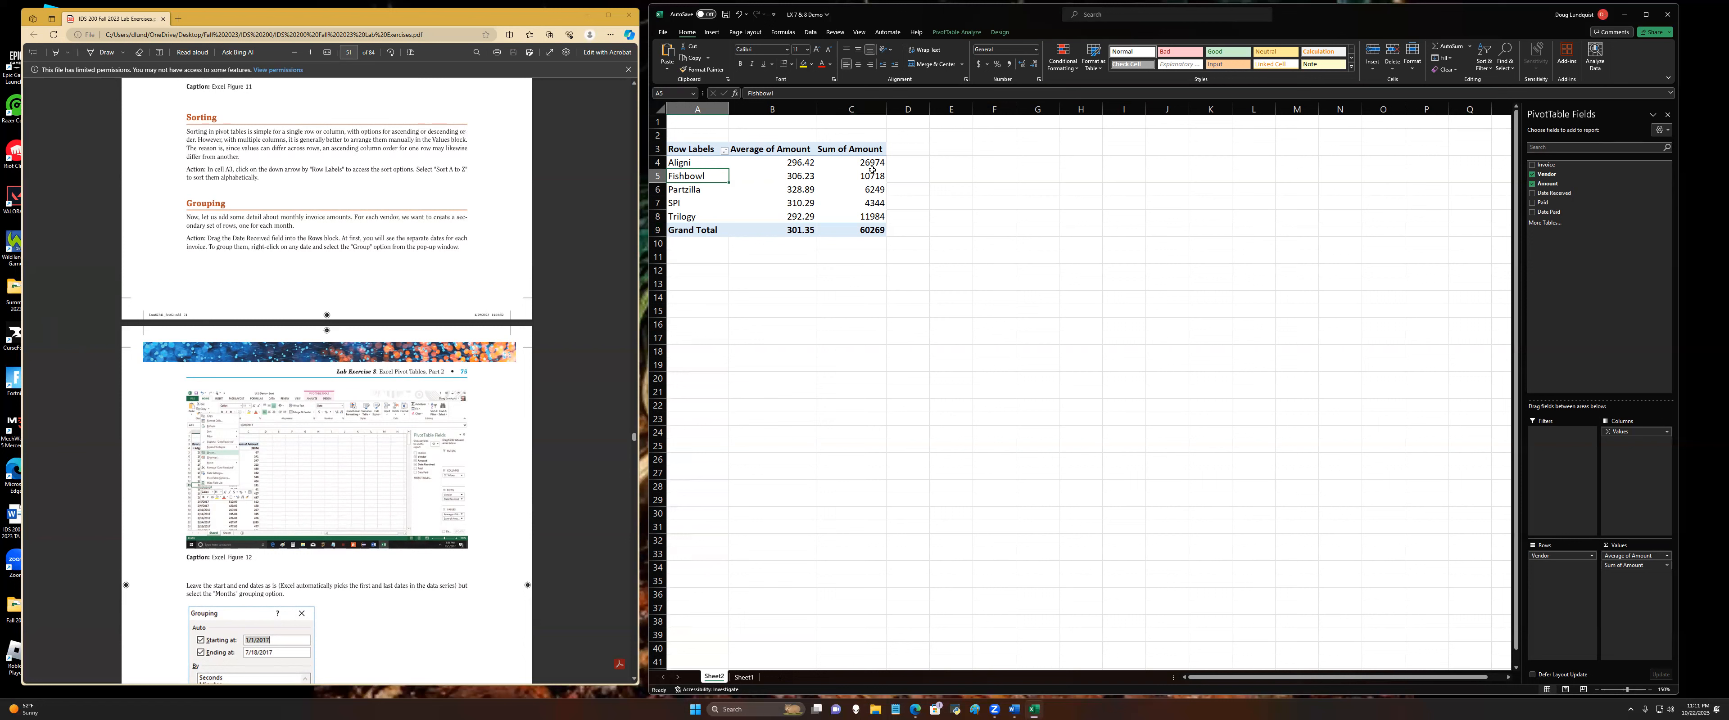
{"action": "mouse_move", "coordinate": [872, 170]}
{"action": "left_click", "coordinate": [1566, 192]}
{"action": "left_click_drag", "start_coordinate": [1566, 193], "coordinate": [1560, 610]}
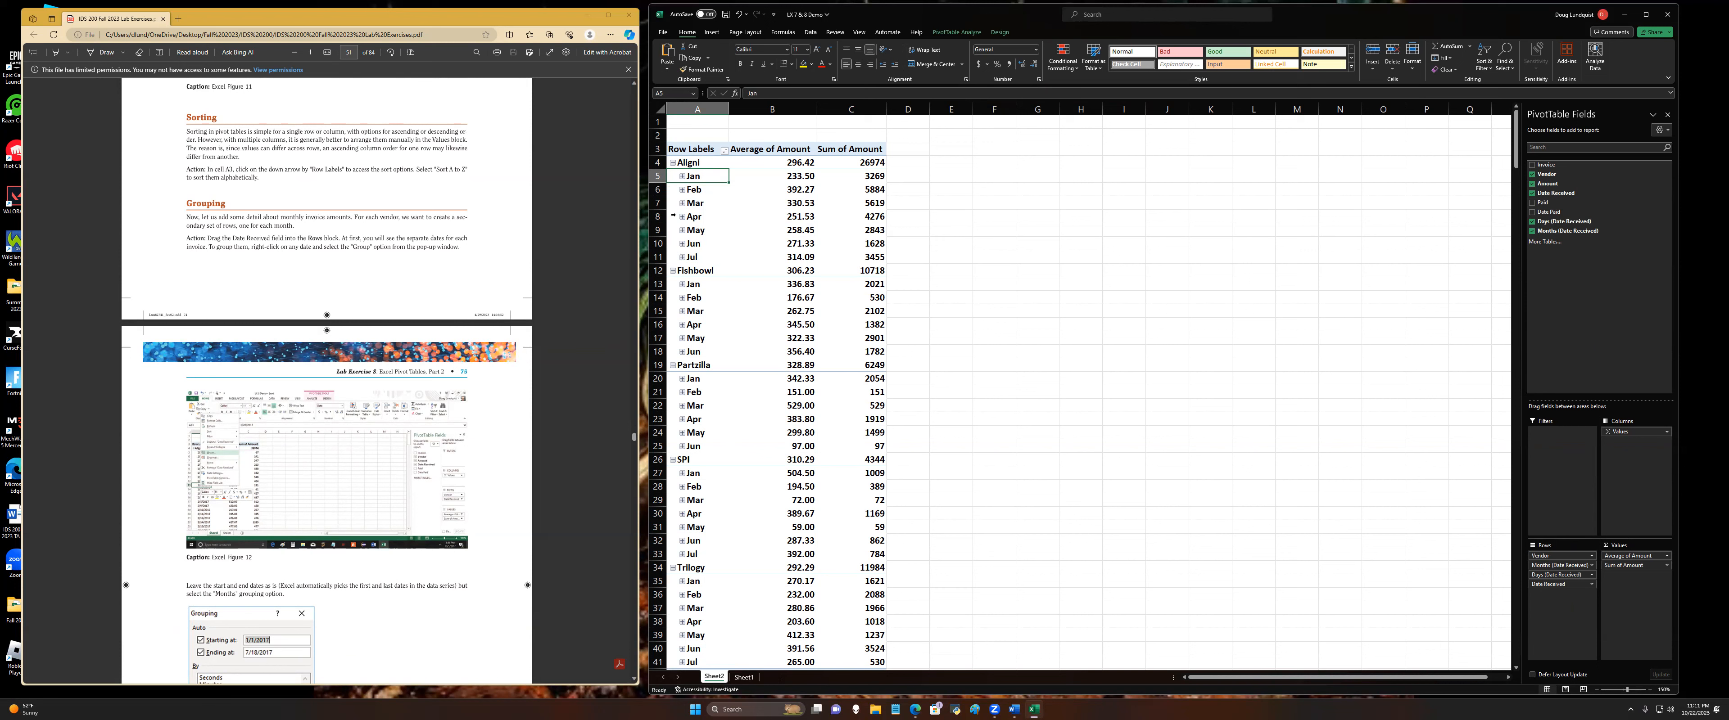
Step: Expand the January dates and regroup the received dates by Months only, keeping the automatic start and end dates
{"action": "left_click", "coordinate": [682, 176]}
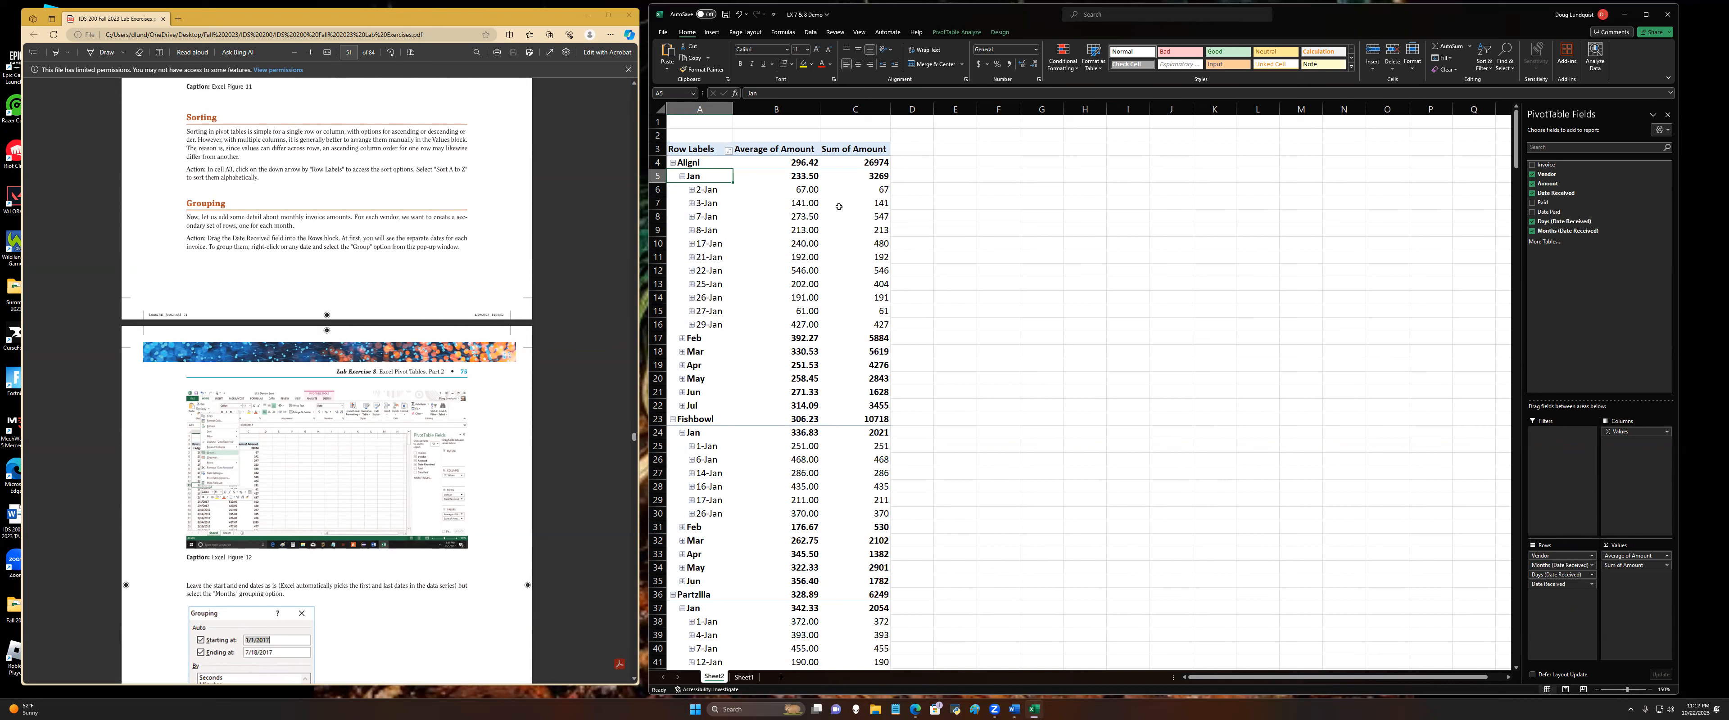
{"action": "right_click", "coordinate": [713, 192]}
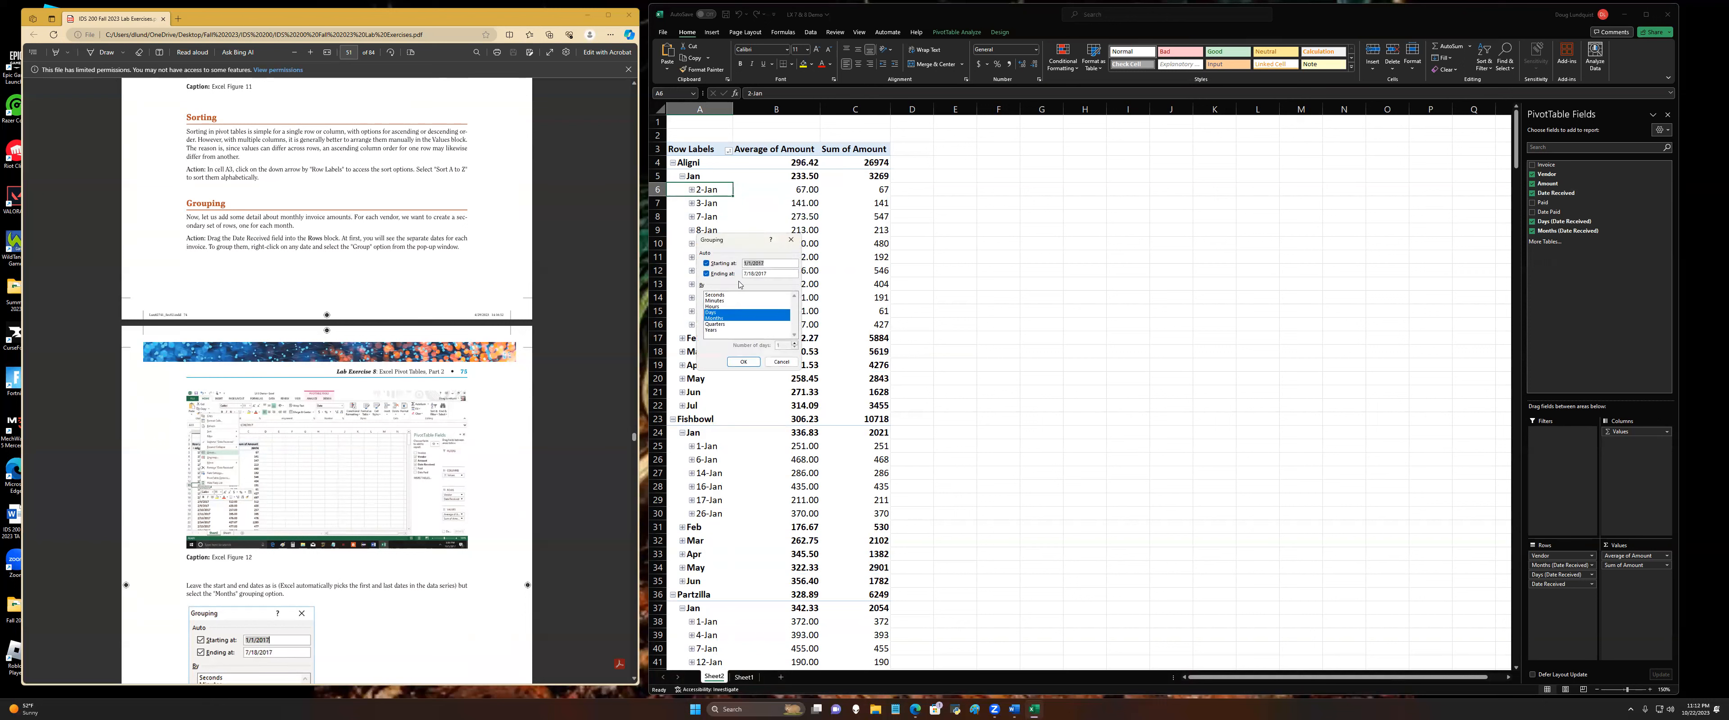
{"action": "left_click", "coordinate": [712, 313]}
{"action": "left_click", "coordinate": [743, 362]}
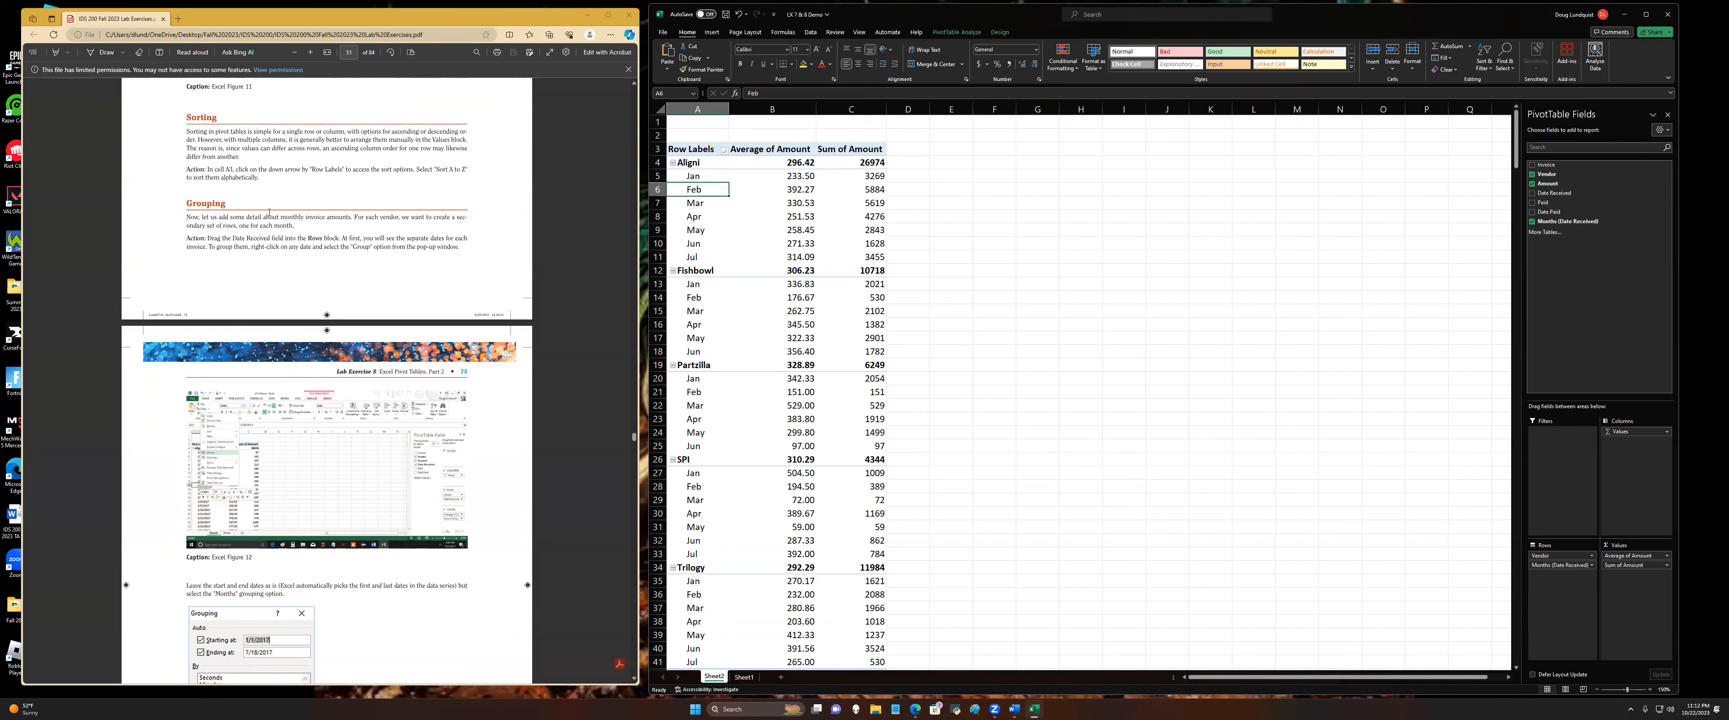
{"action": "scroll", "coordinate": [294, 194], "scroll_direction": "down", "scroll_amount": 2}
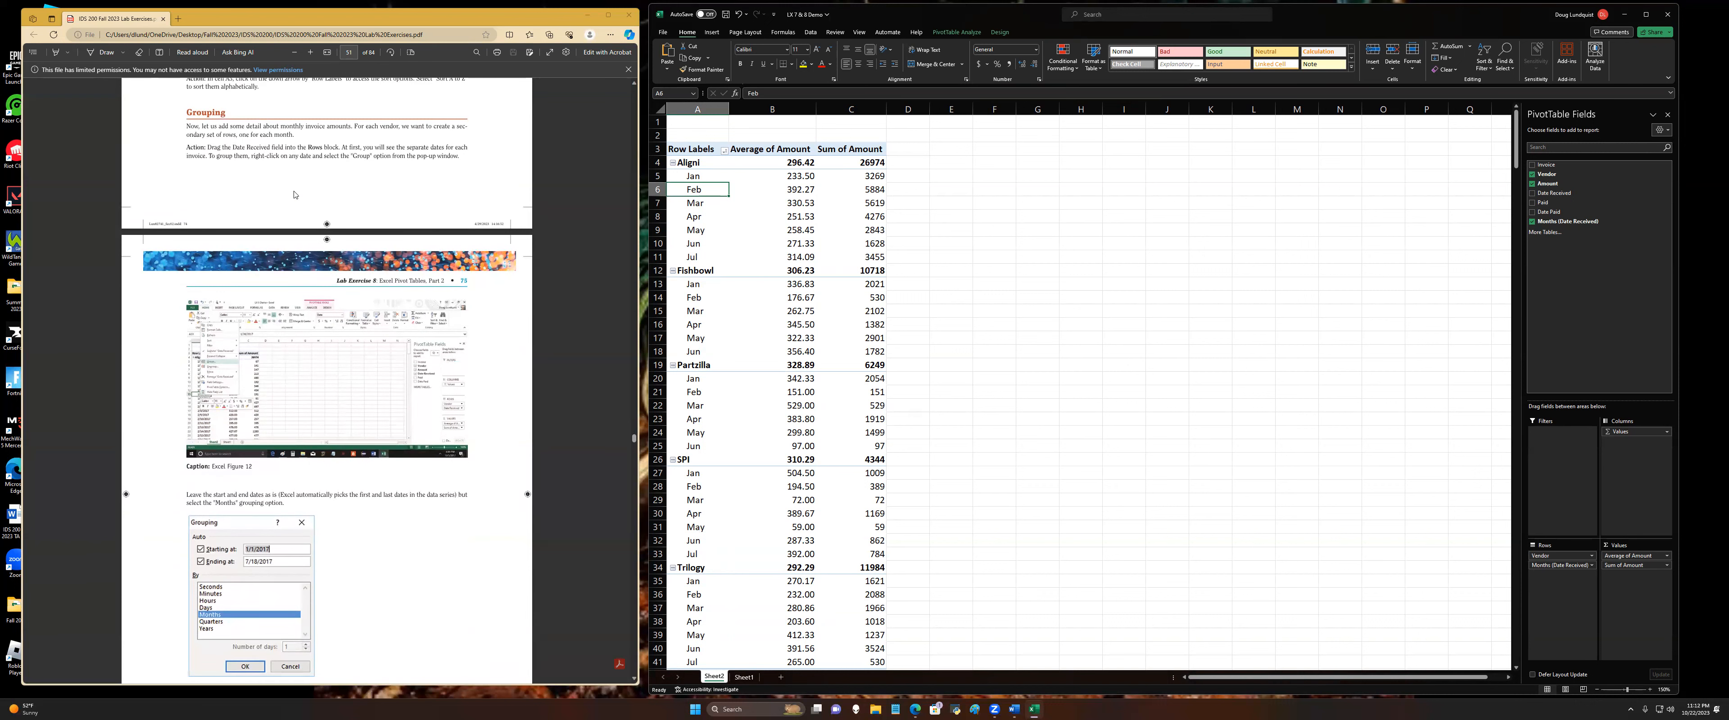
{"action": "scroll", "coordinate": [294, 194], "scroll_direction": "down", "scroll_amount": 2}
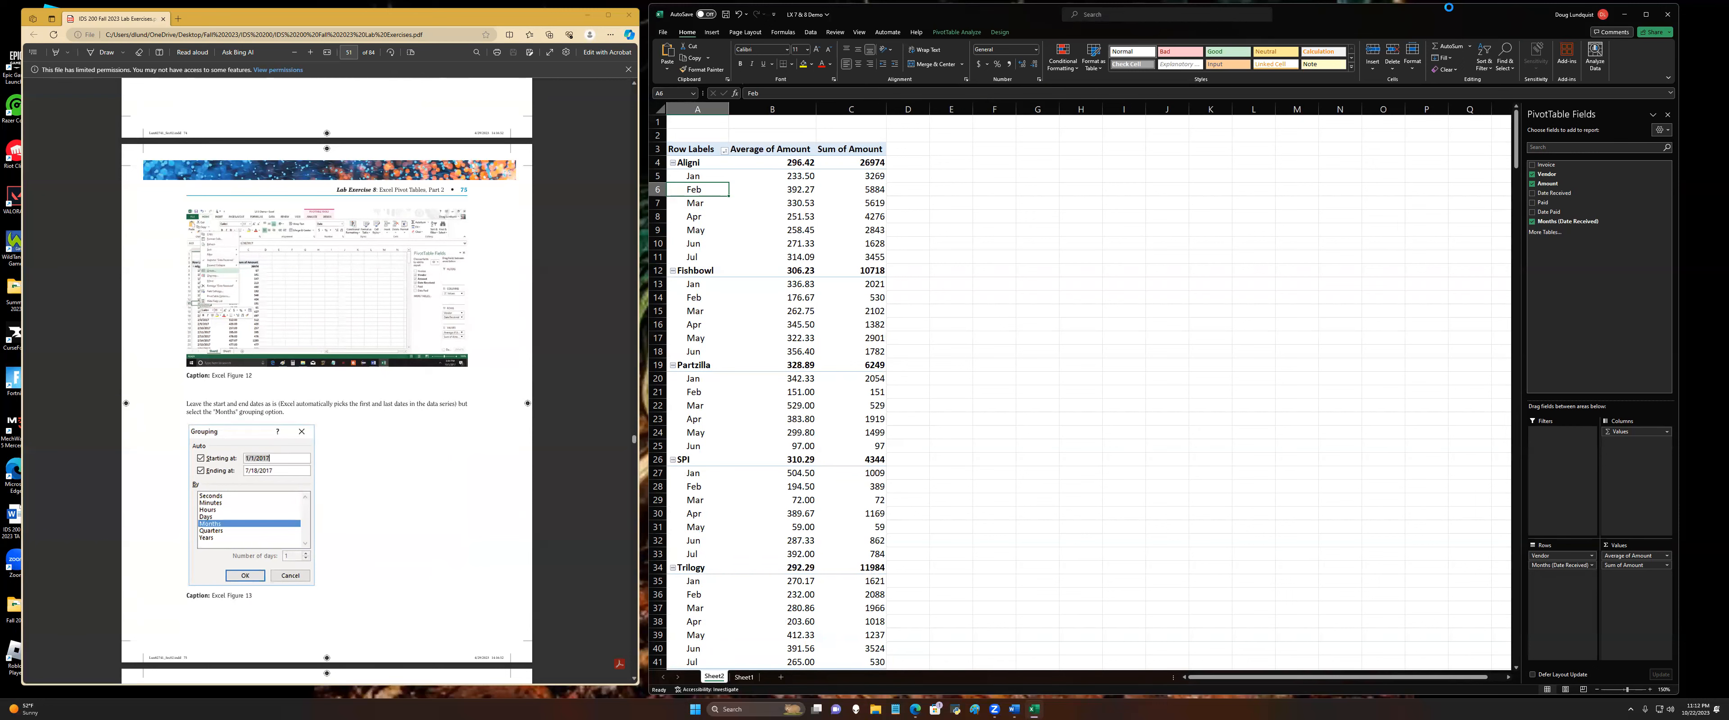
Step: Filter the Vendor row labels to the top 3 items by Sum of Amount
{"action": "scroll", "coordinate": [267, 400], "scroll_direction": "down", "scroll_amount": 10}
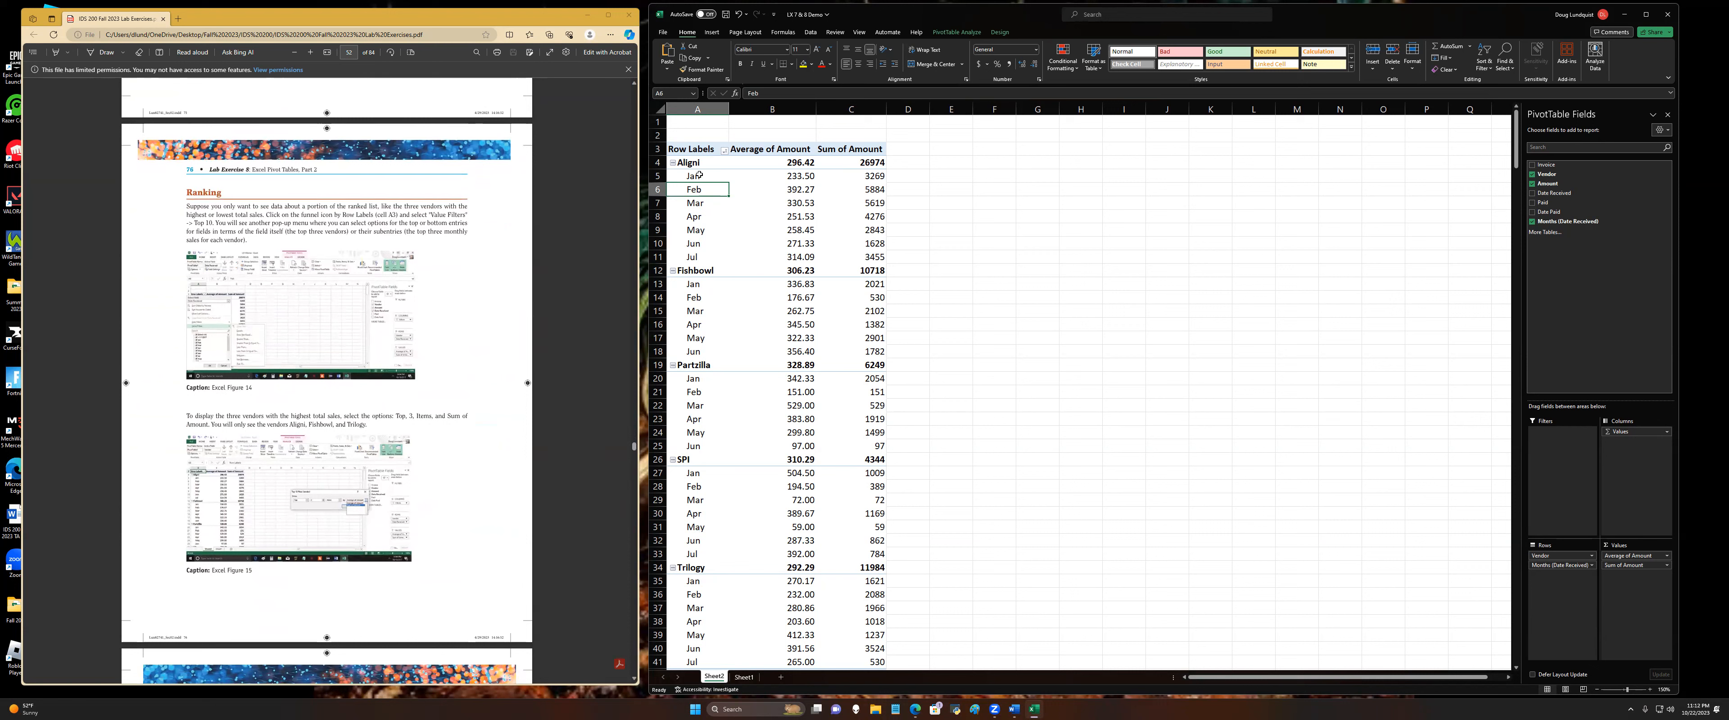
{"action": "mouse_move", "coordinate": [691, 163]}
{"action": "left_mouse_down"}
{"action": "mouse_move", "coordinate": [695, 607]}
{"action": "mouse_move", "coordinate": [711, 162]}
{"action": "left_mouse_up"}
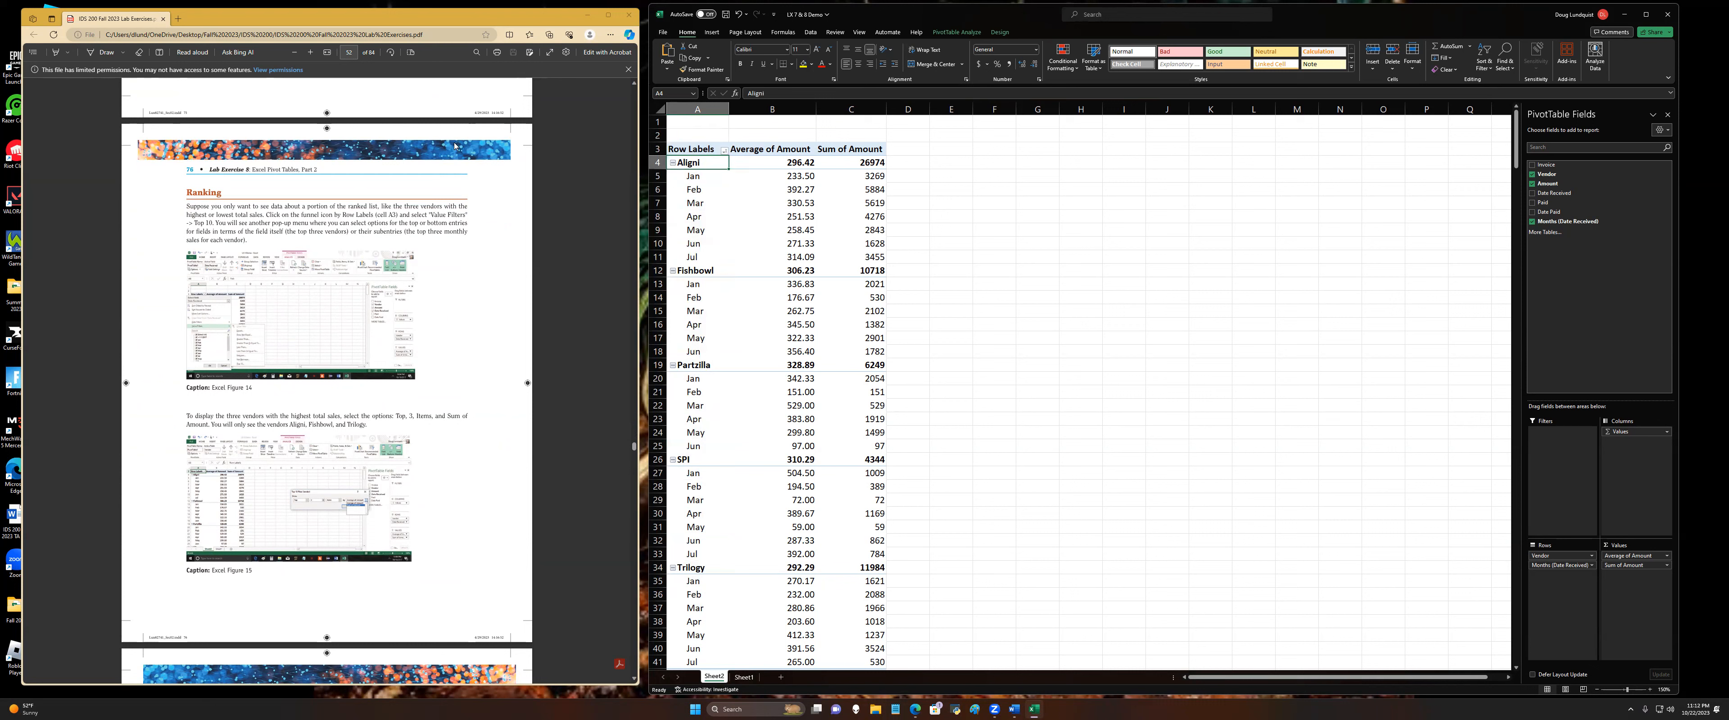
{"action": "left_click", "coordinate": [725, 150]}
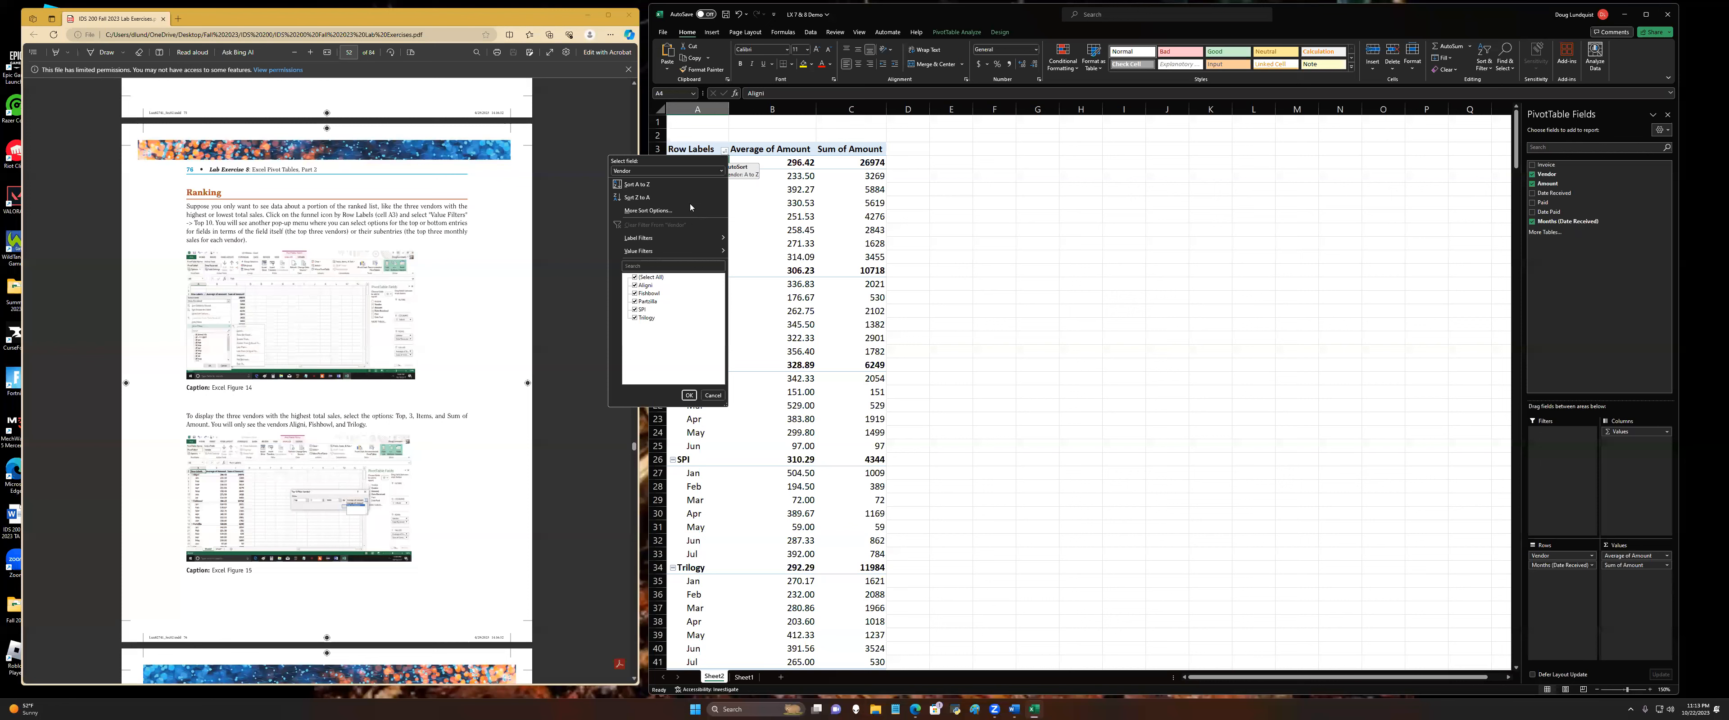
{"action": "mouse_move", "coordinate": [689, 252]}
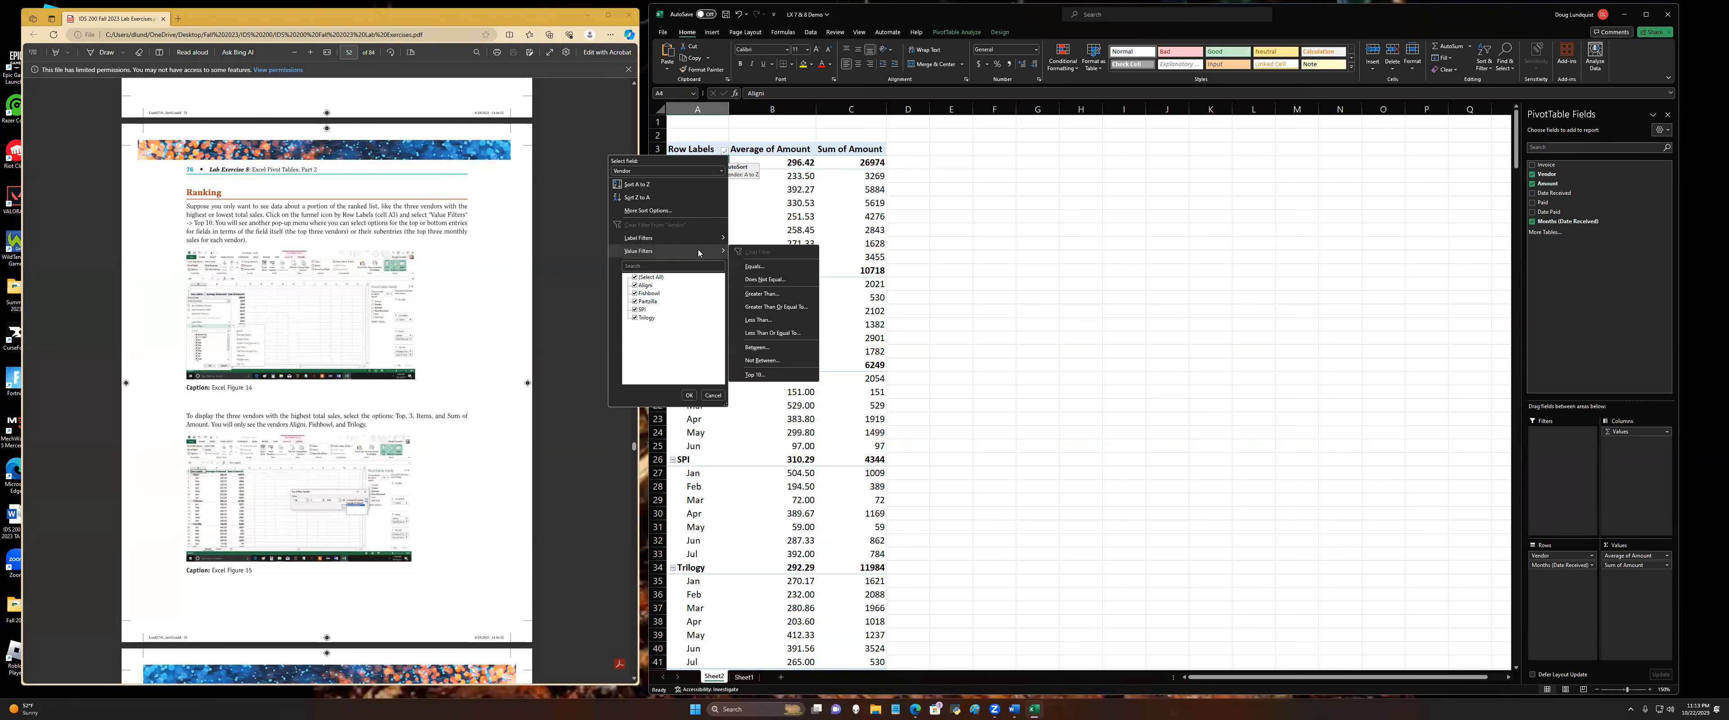
{"action": "left_click", "coordinate": [774, 375]}
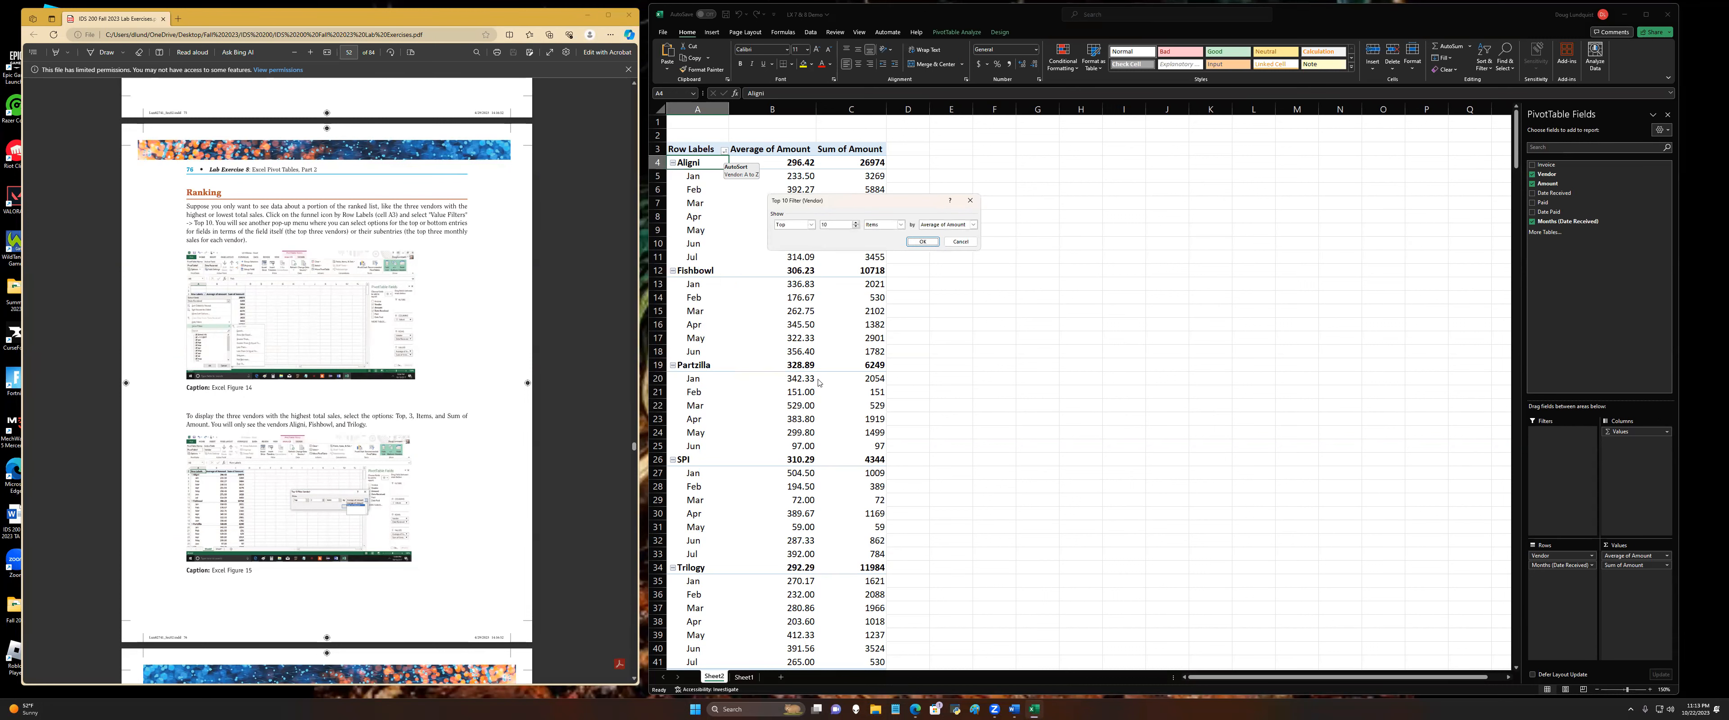
{"action": "left_click_drag", "start_coordinate": [838, 226], "coordinate": [800, 231]}
{"action": "left_click", "coordinate": [972, 225]}
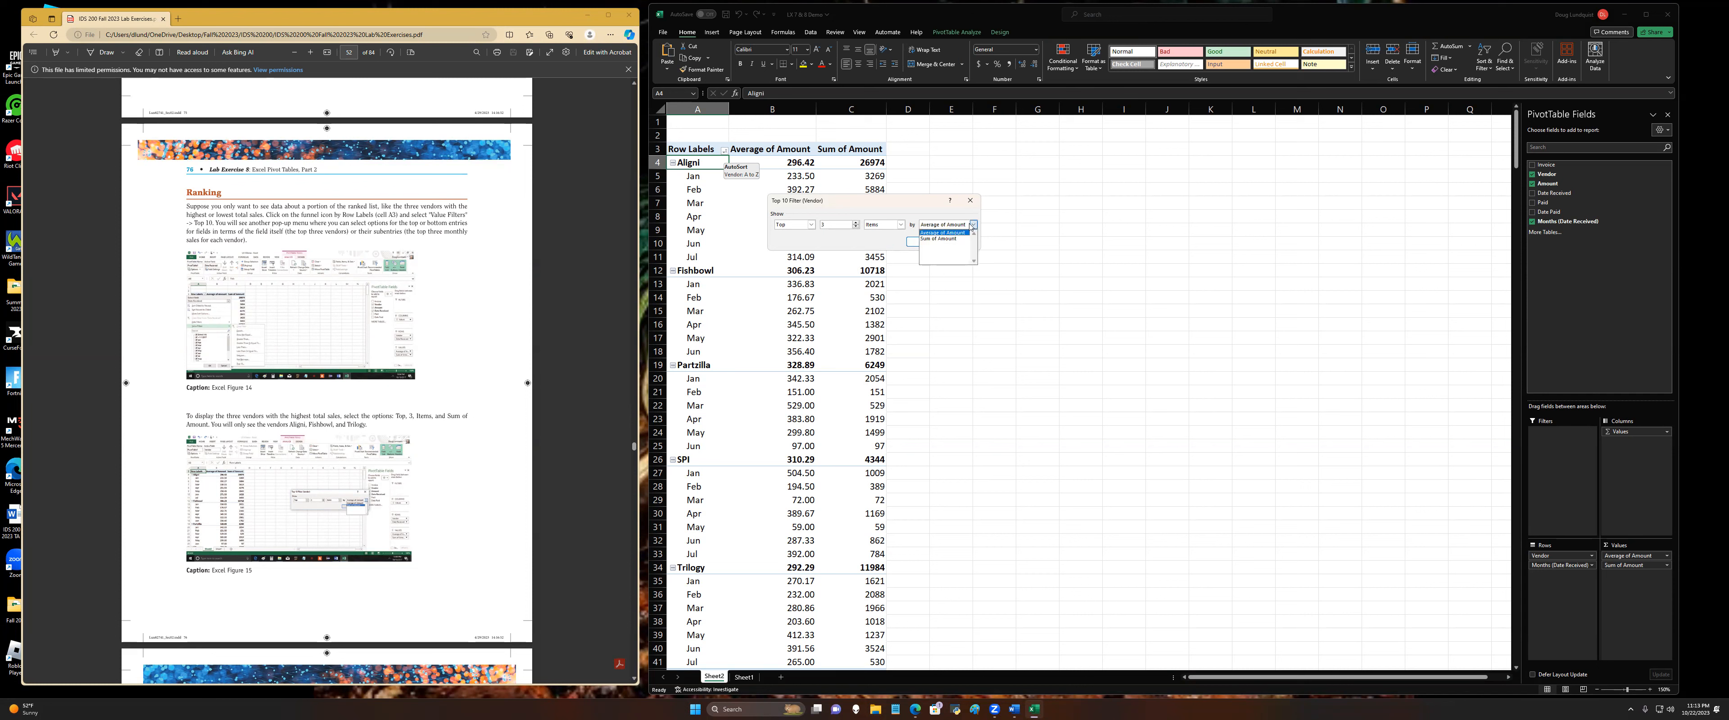
{"action": "left_click", "coordinate": [940, 233]}
{"action": "left_click", "coordinate": [973, 225]}
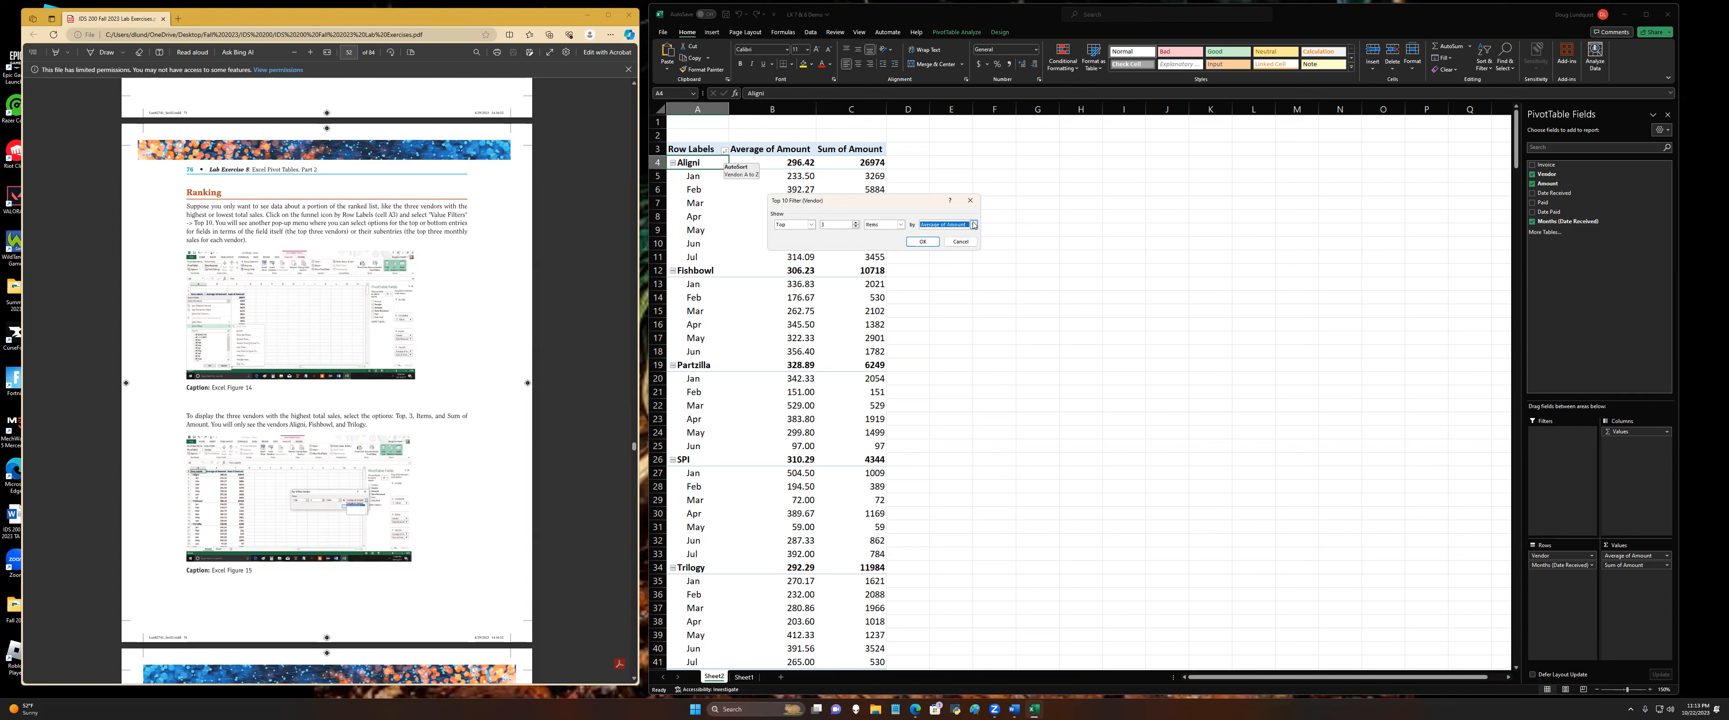
{"action": "left_click", "coordinate": [936, 243]}
{"action": "left_click", "coordinate": [925, 242]}
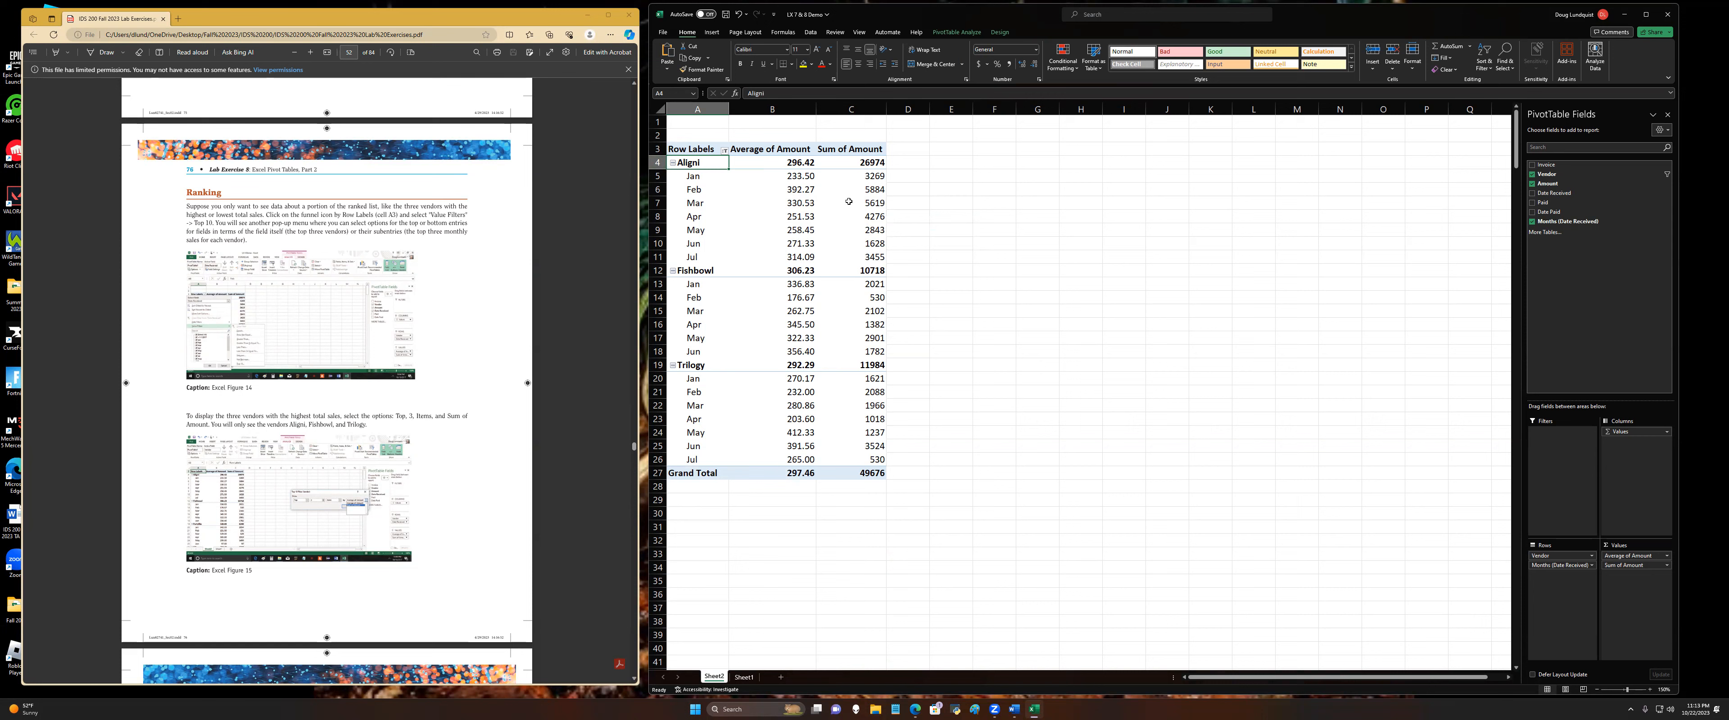
Step: Undo the top 3 vendor filter to compare with the full vendor list, and reapply it
{"action": "key", "text": "ctrl+z"}
{"action": "scroll", "coordinate": [890, 393], "scroll_direction": "down", "scroll_amount": 1}
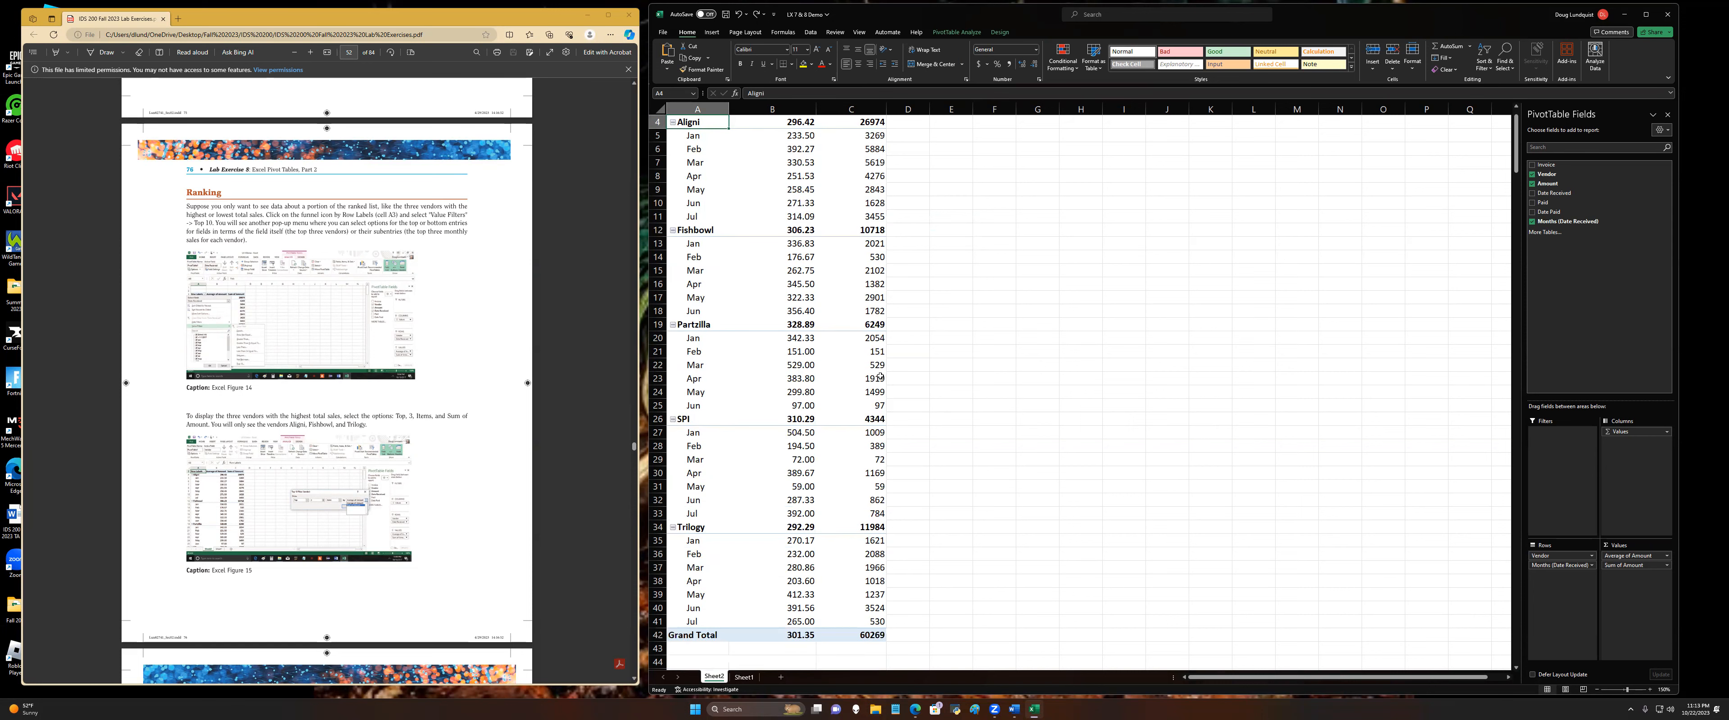
{"action": "scroll", "coordinate": [882, 190], "scroll_direction": "up", "scroll_amount": 1}
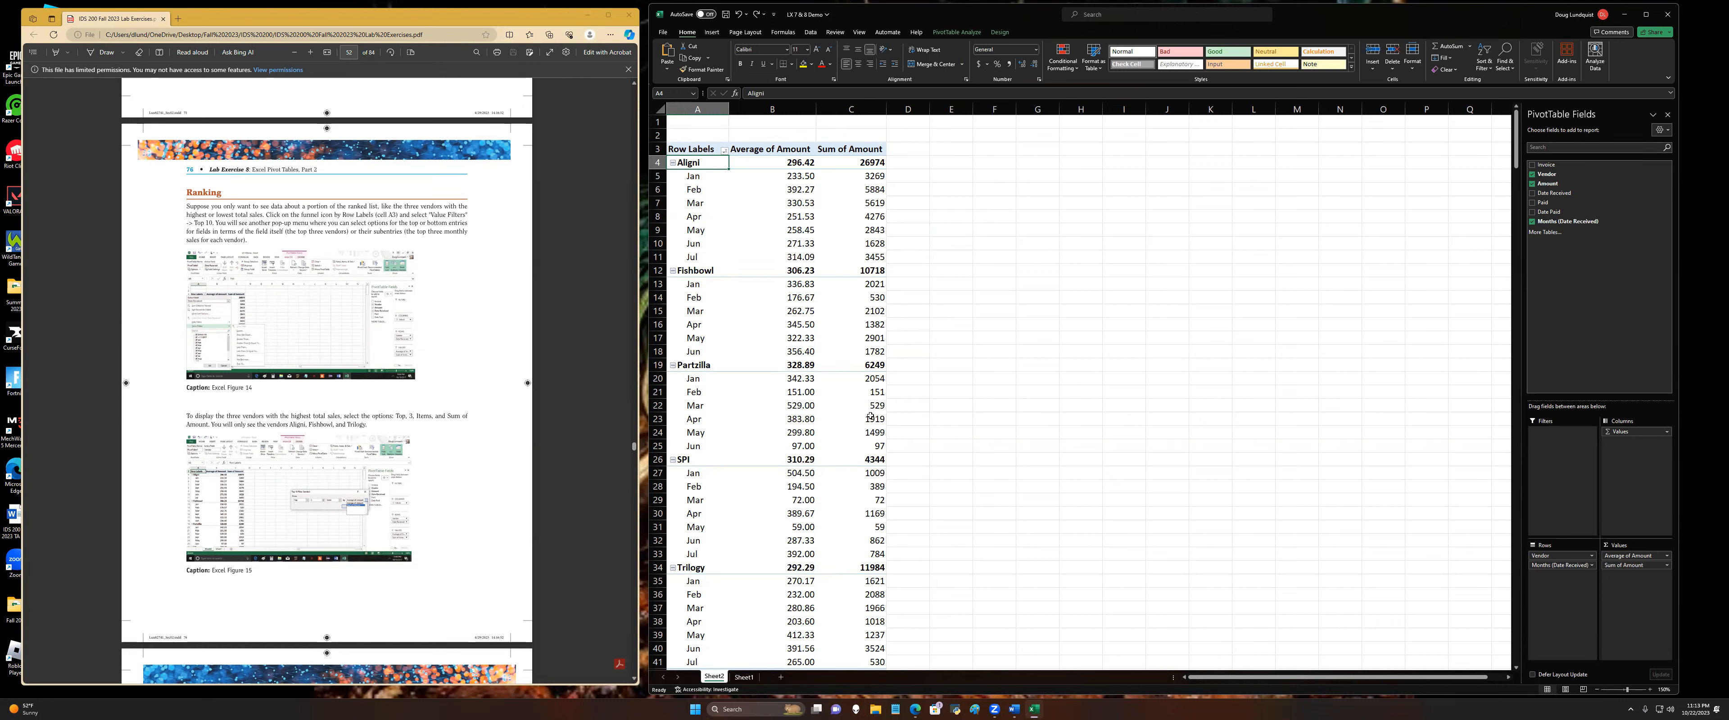
{"action": "key", "text": "ctrl+y"}
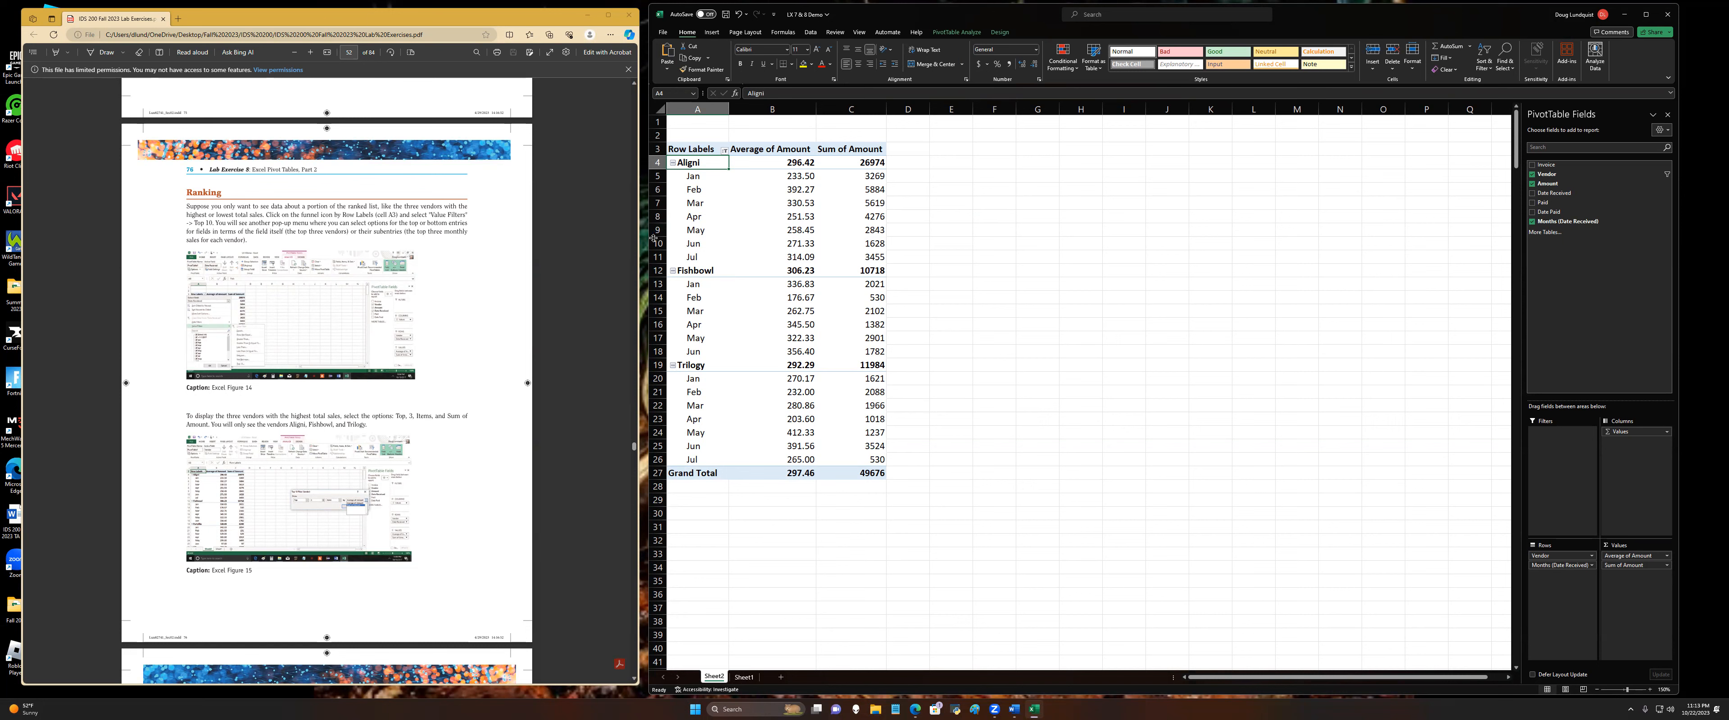
Step: Read the Percentages instructions and clear the value filter from the Vendor field
{"action": "scroll", "coordinate": [329, 473], "scroll_direction": "down", "scroll_amount": 6}
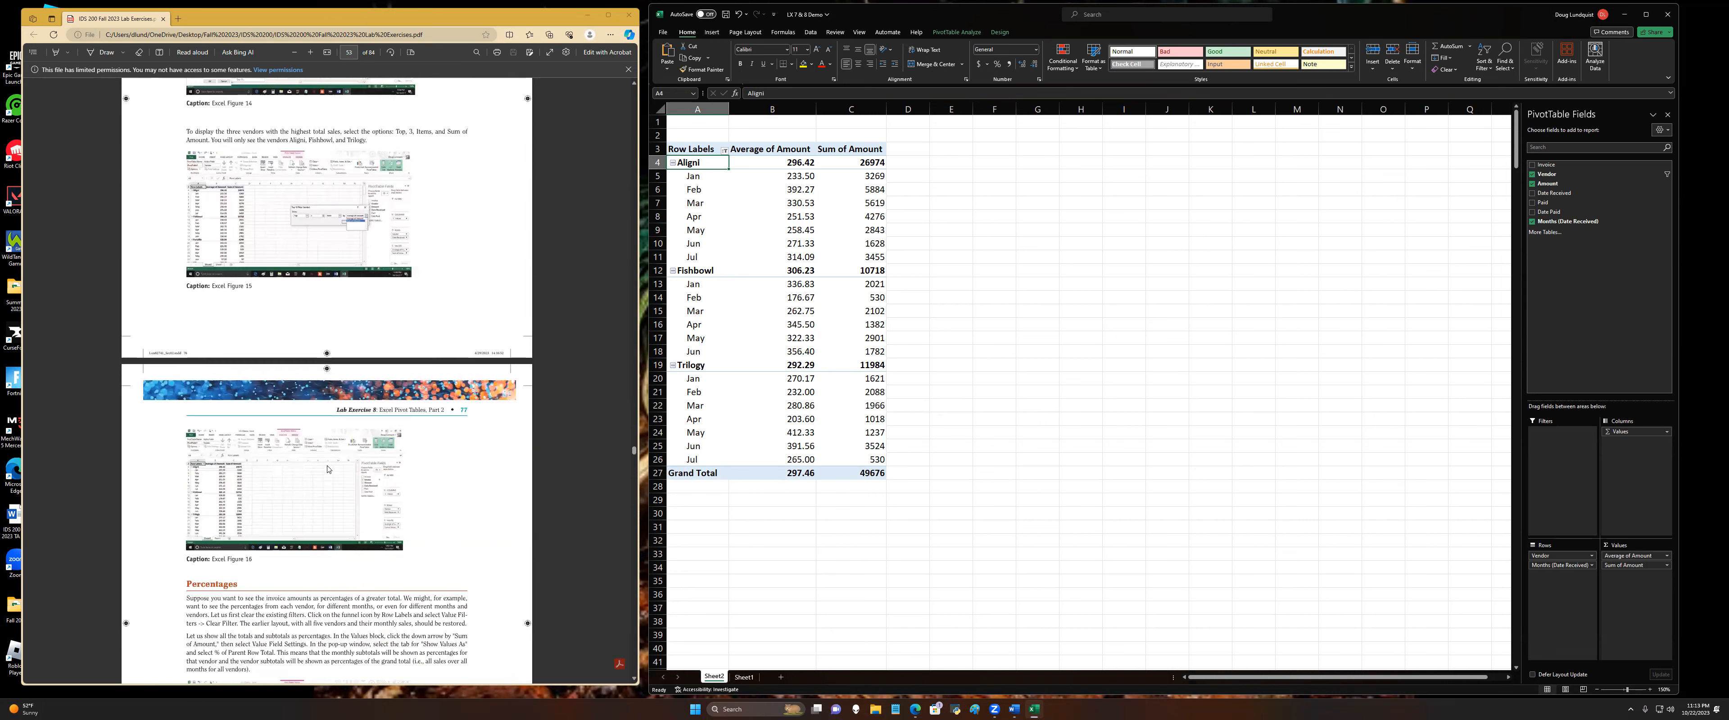
{"action": "scroll", "coordinate": [205, 180], "scroll_direction": "down", "scroll_amount": 4}
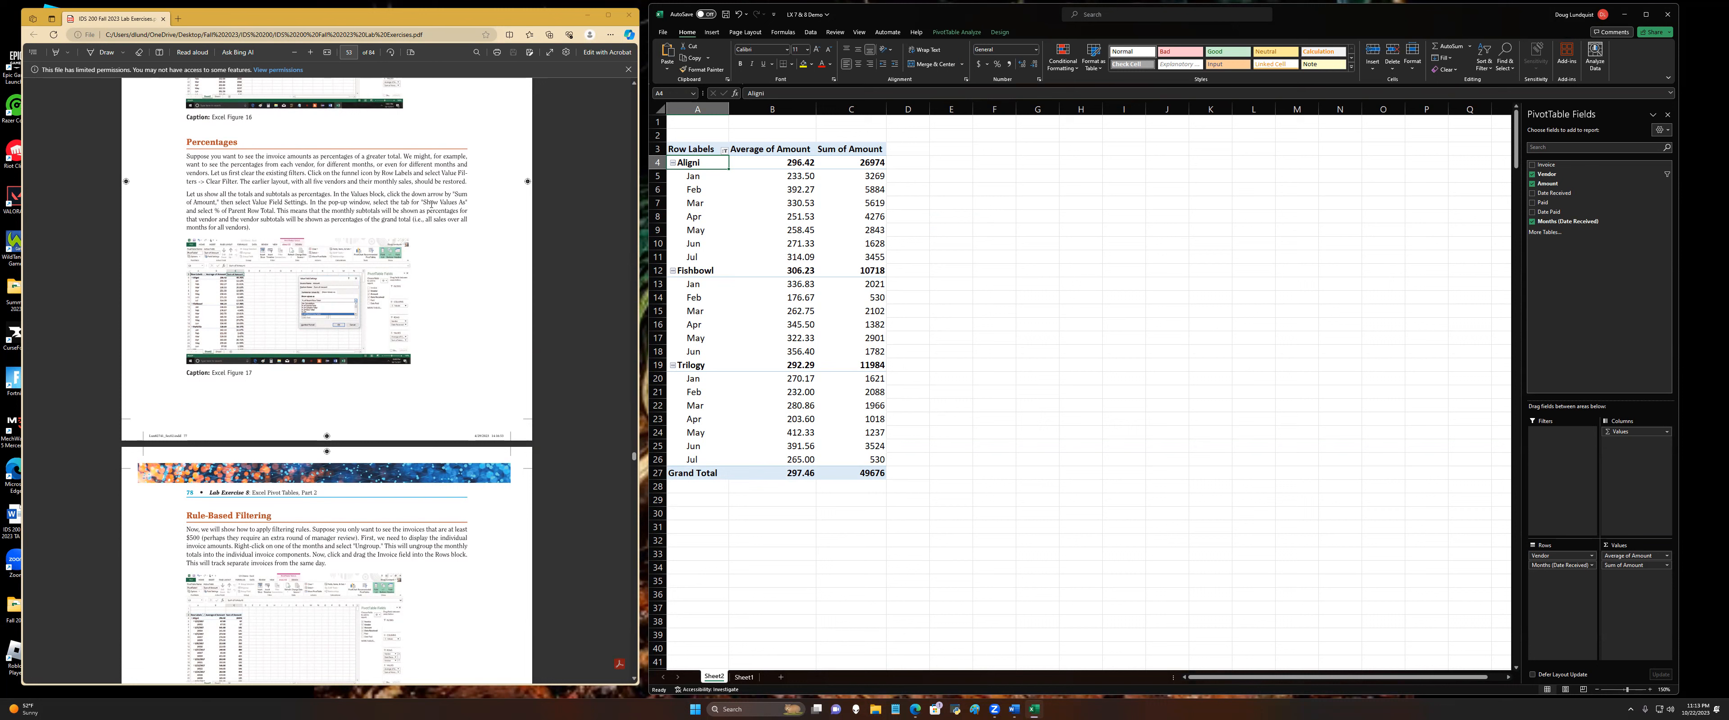
{"action": "left_click", "coordinate": [725, 150]}
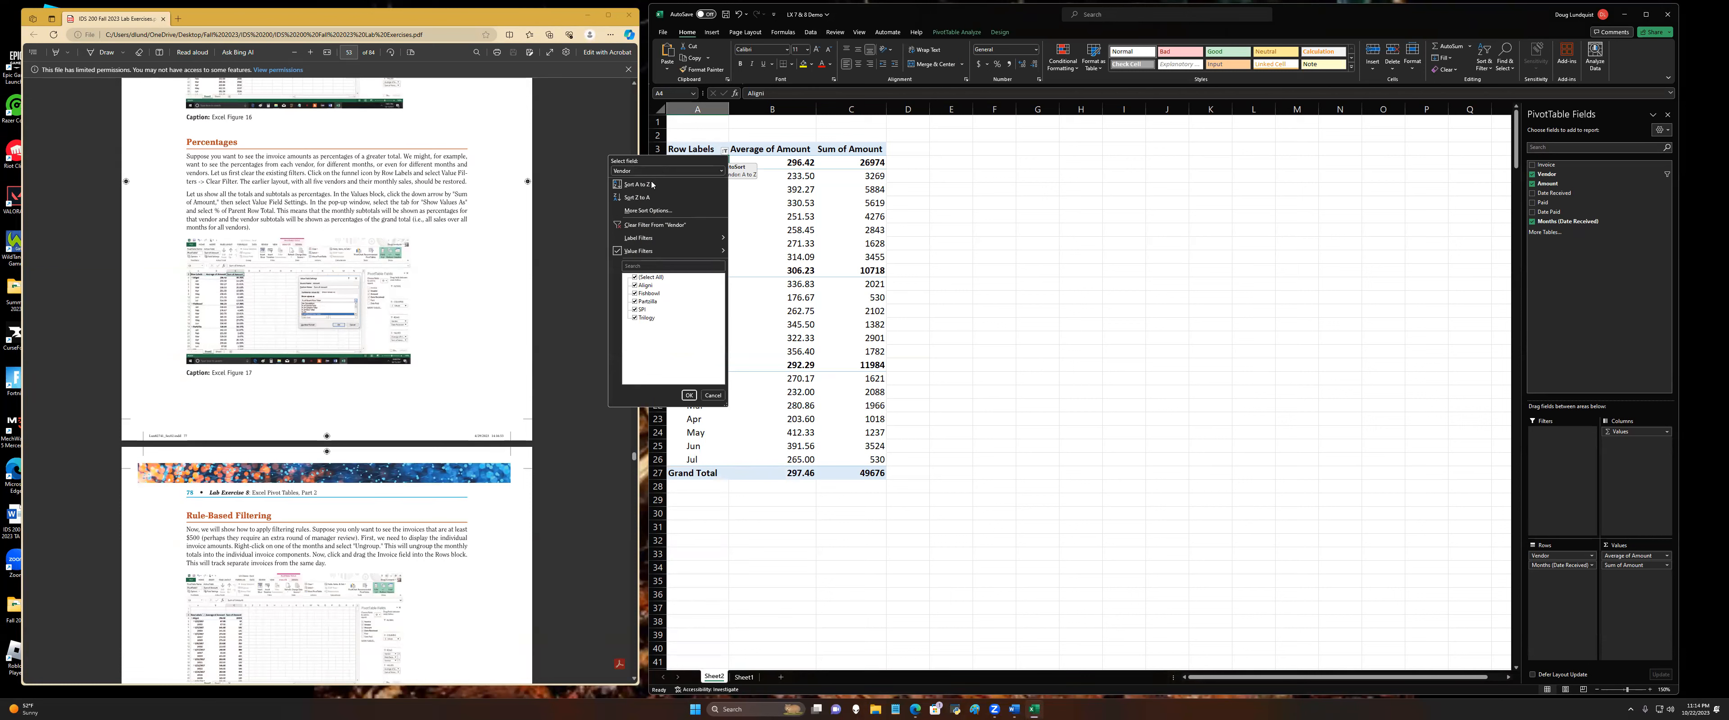
{"action": "left_click", "coordinate": [637, 226]}
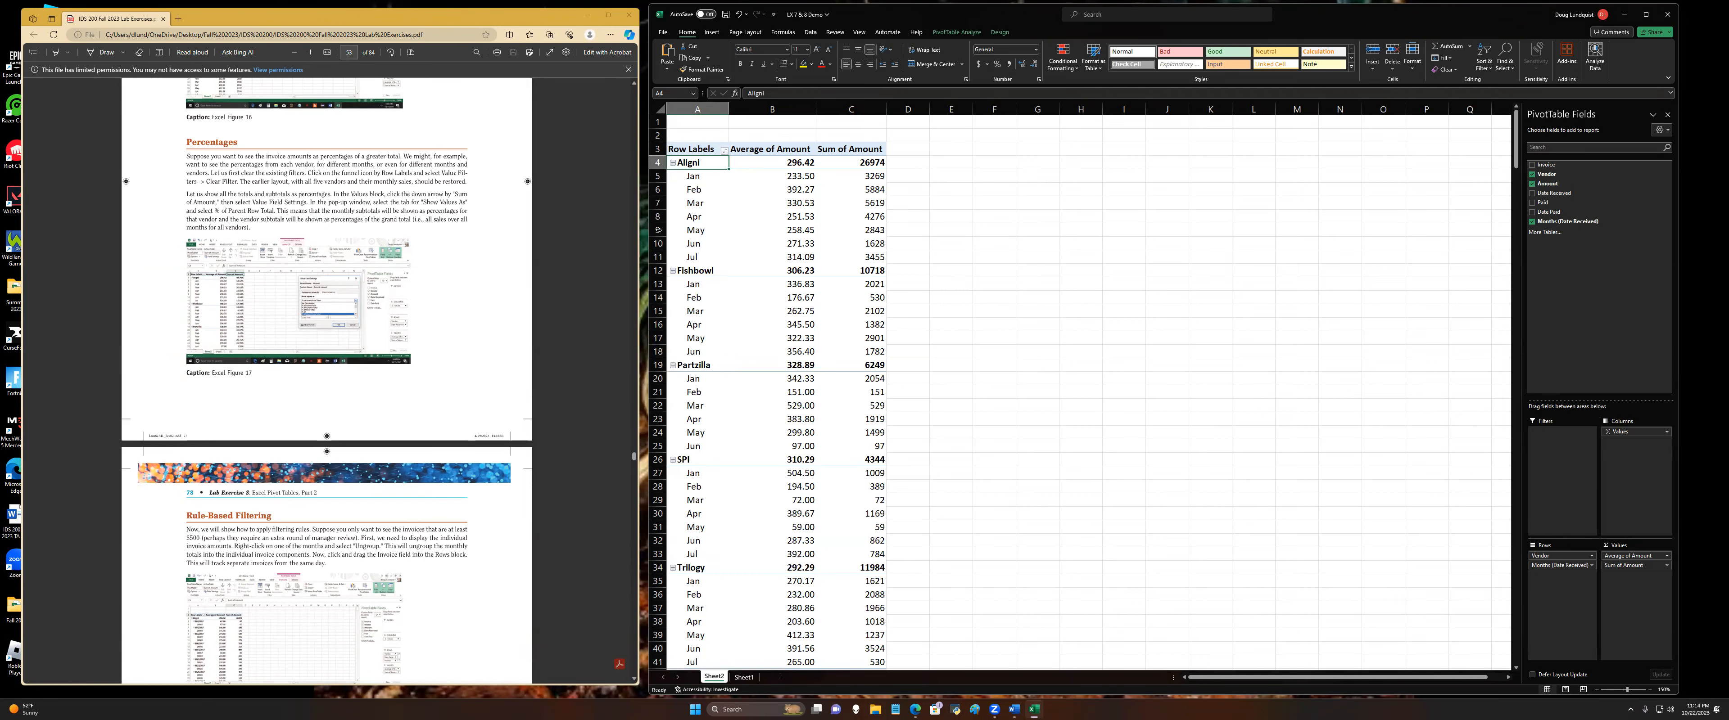
{"action": "scroll", "coordinate": [719, 329], "scroll_direction": "down", "scroll_amount": 1}
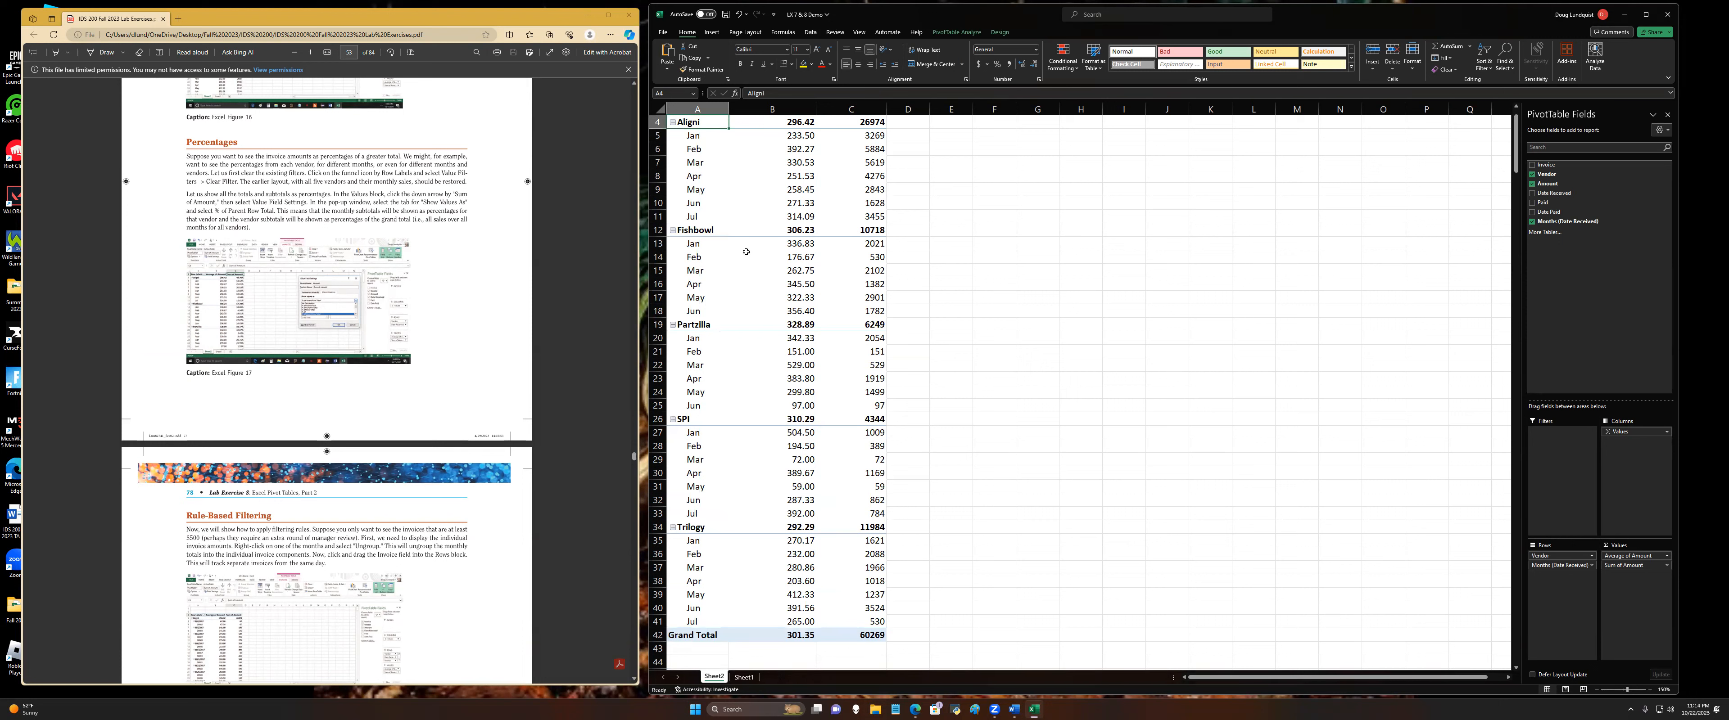
{"action": "scroll", "coordinate": [748, 250], "scroll_direction": "up", "scroll_amount": 1}
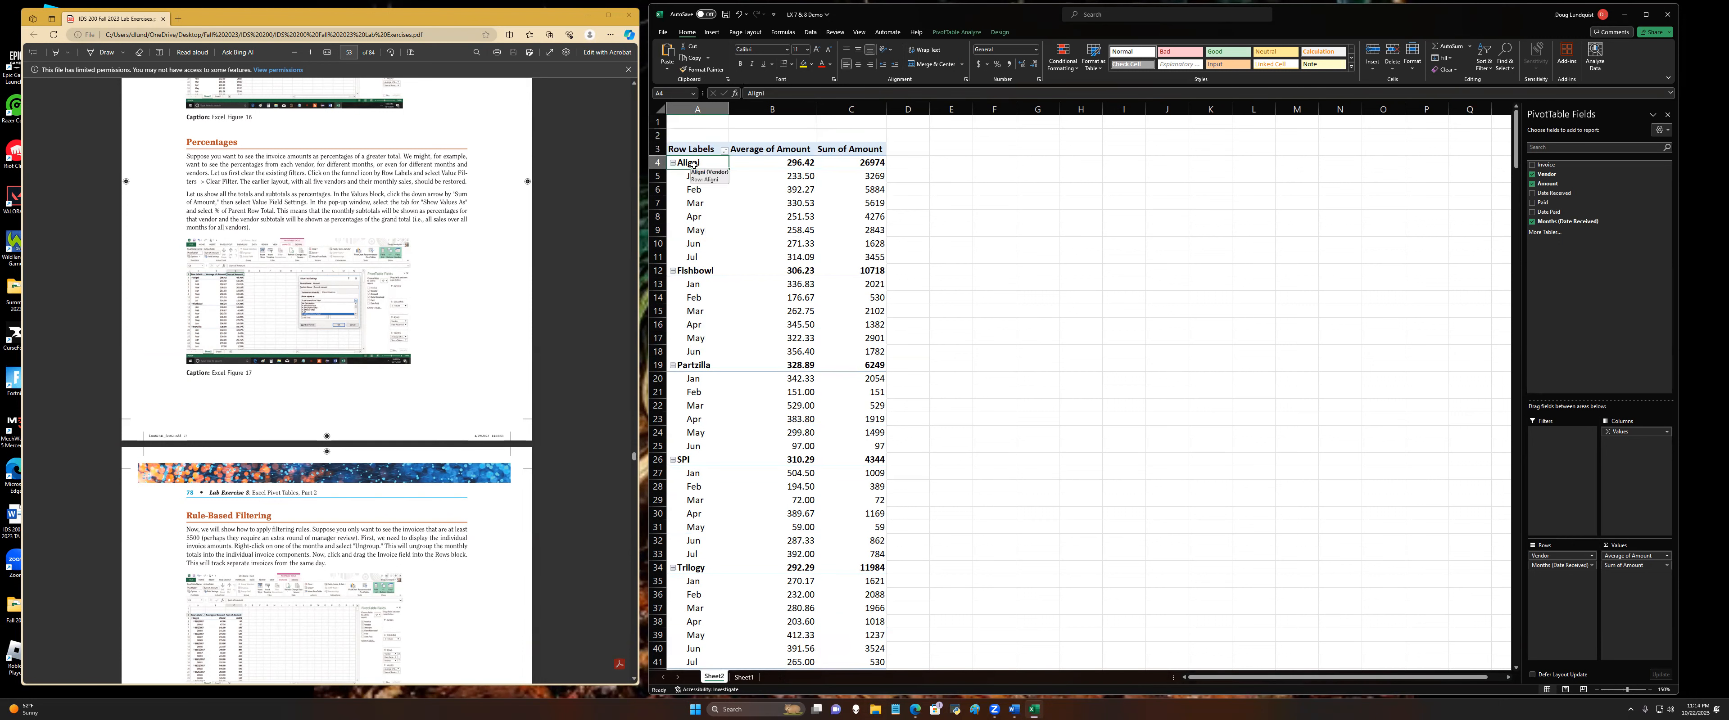
Step: Remove Sum of Amount from the pivot table values and add the Amount field back
{"action": "left_click", "coordinate": [702, 270]}
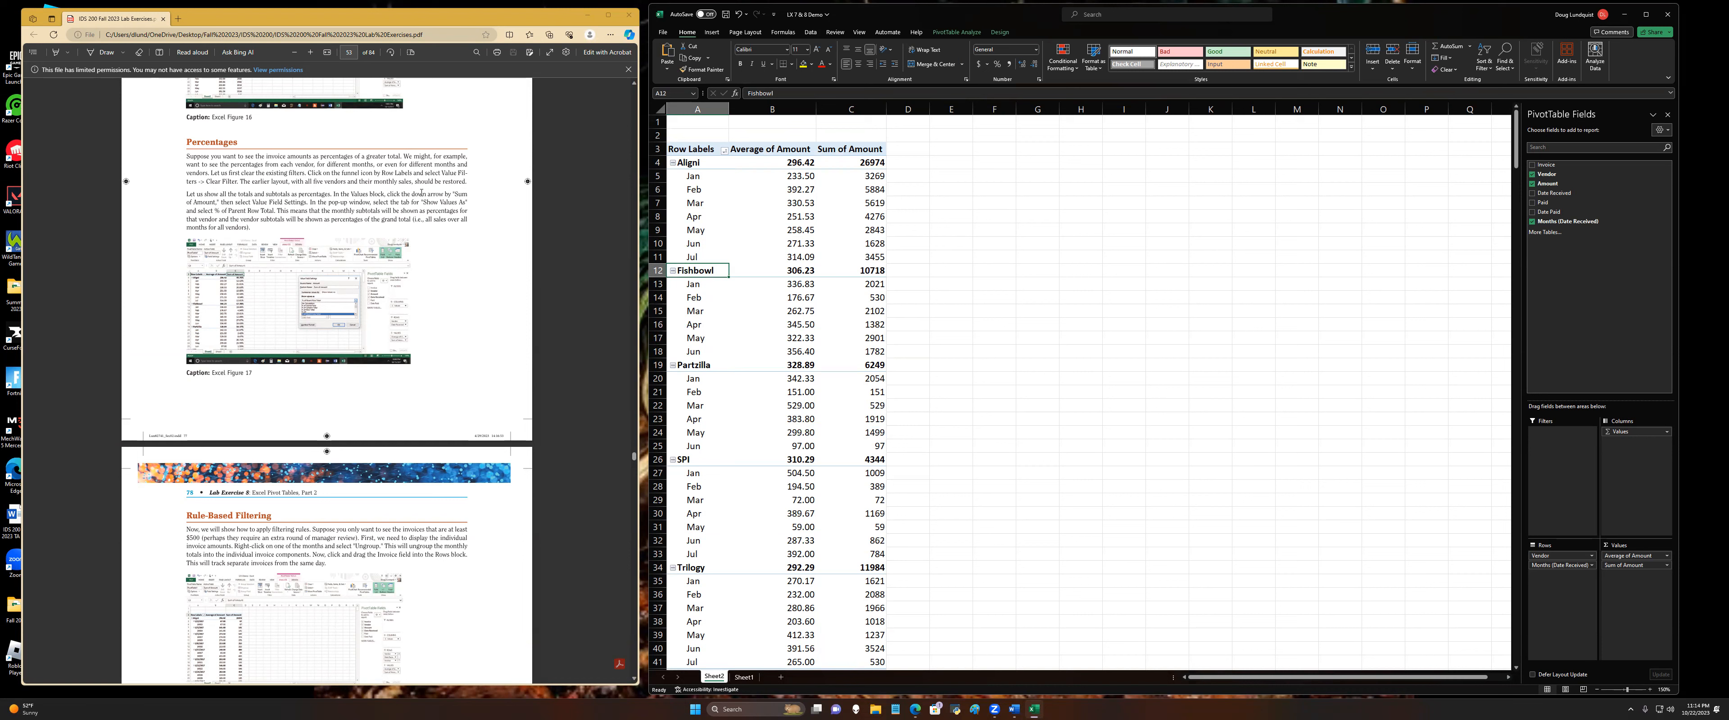
{"action": "left_click", "coordinate": [1668, 567]}
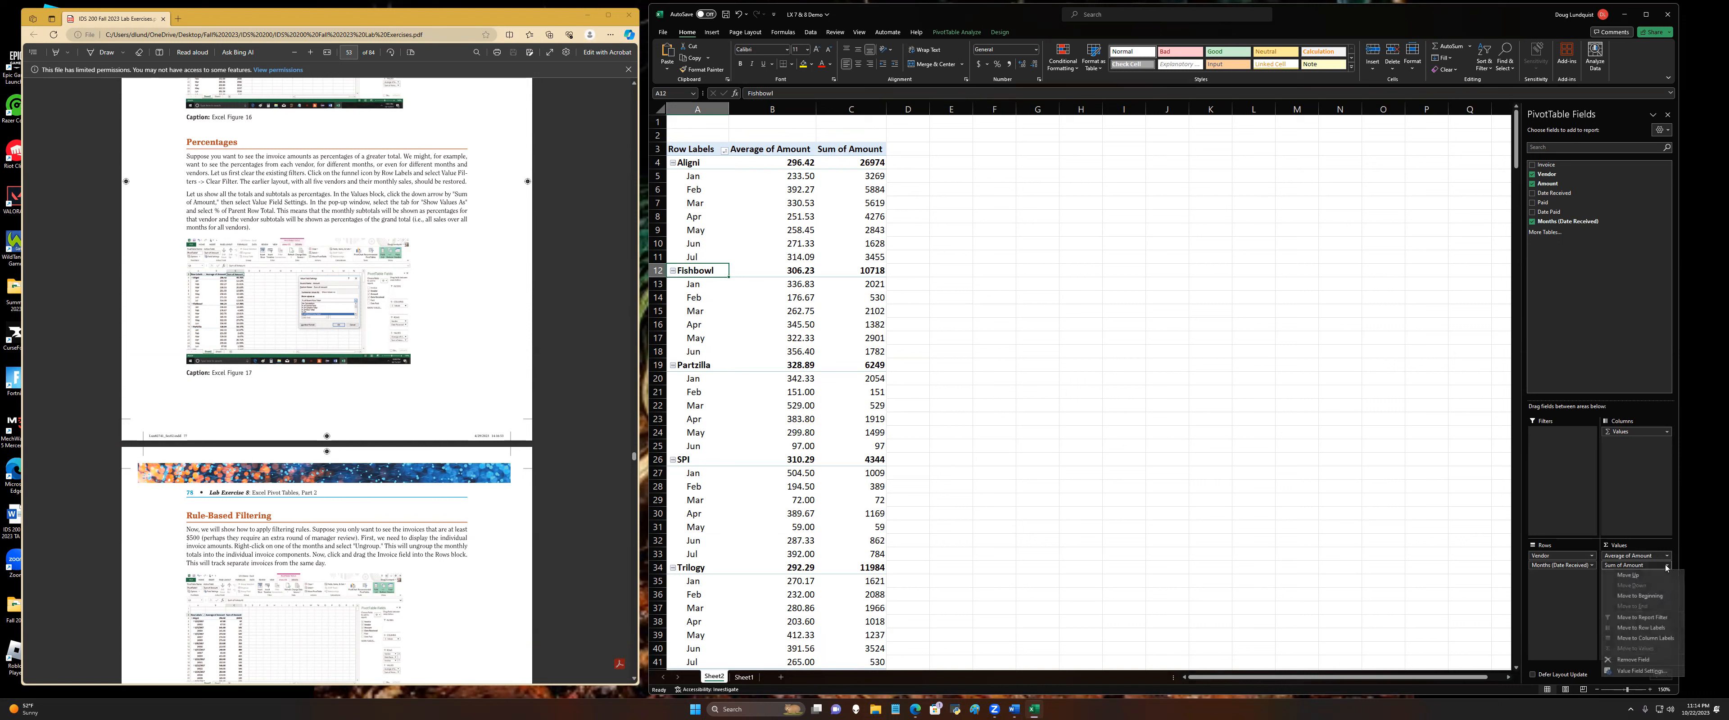
{"action": "left_click", "coordinate": [1647, 663]}
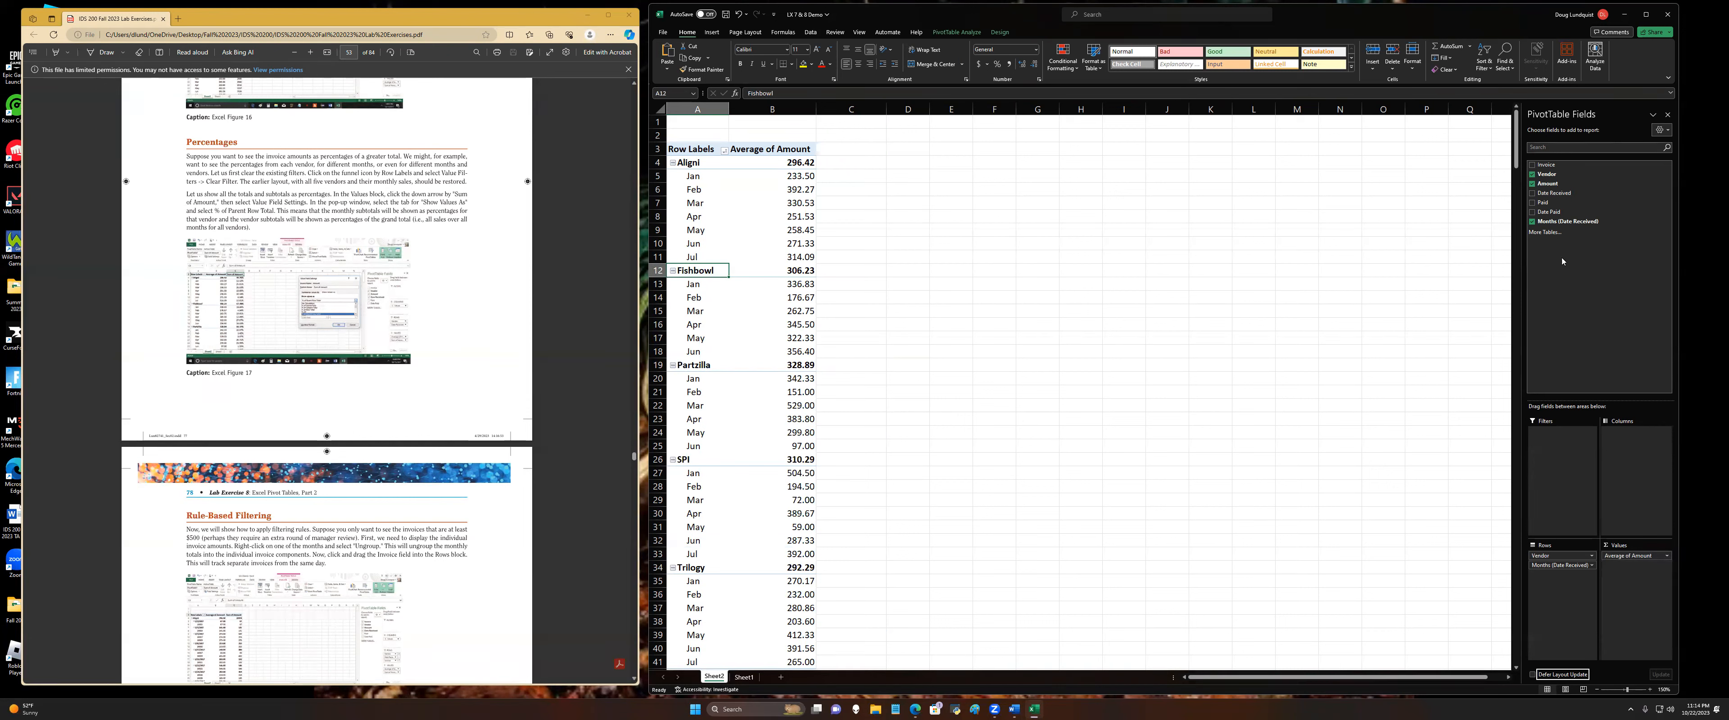
{"action": "left_click_drag", "start_coordinate": [1548, 183], "coordinate": [1655, 616]}
Step: Show the Sum of Amount values as % of Parent Row Total
{"action": "left_click", "coordinate": [1666, 566]}
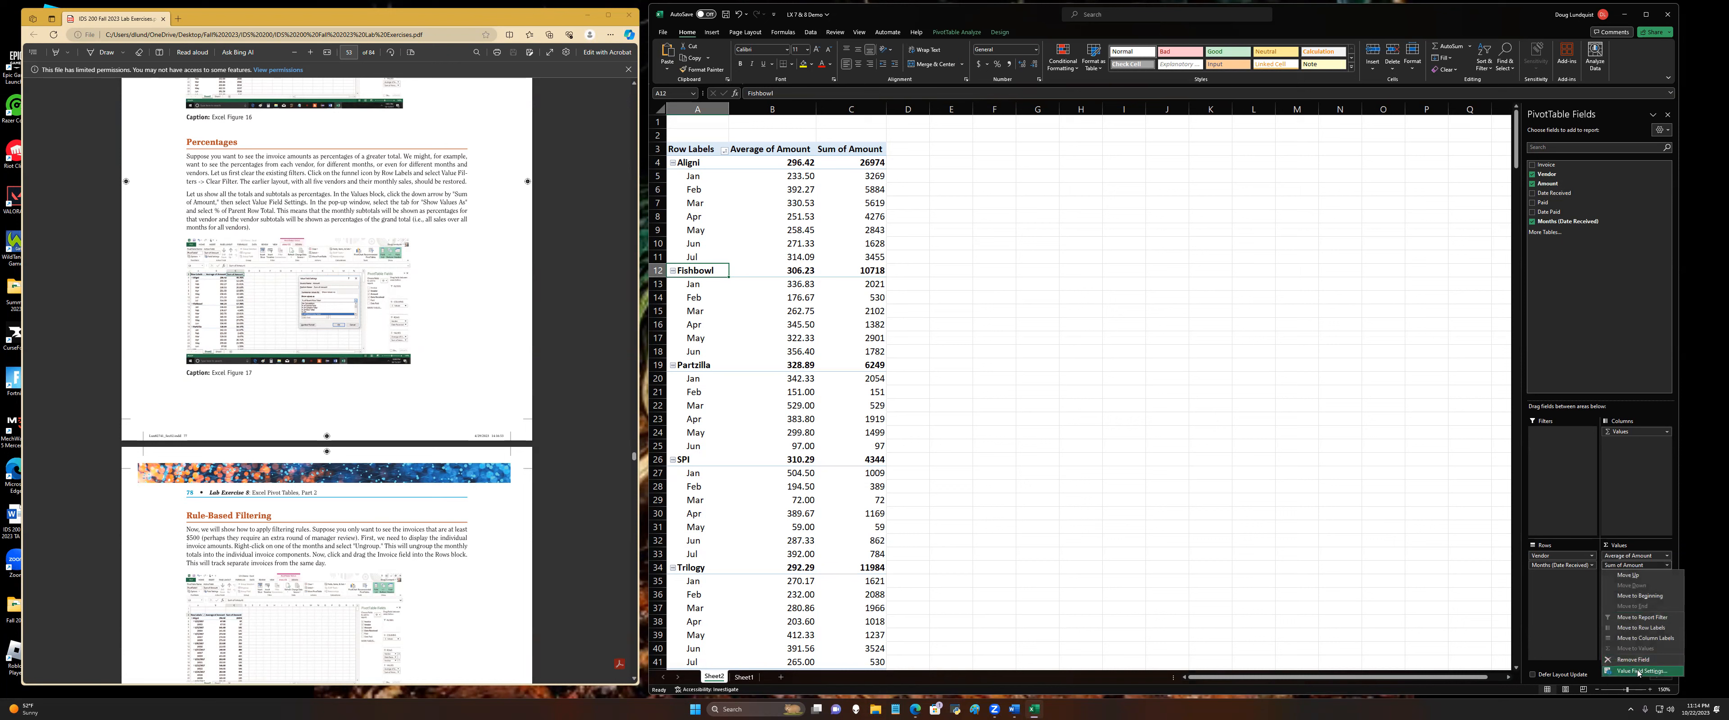
{"action": "left_click", "coordinate": [1642, 671]}
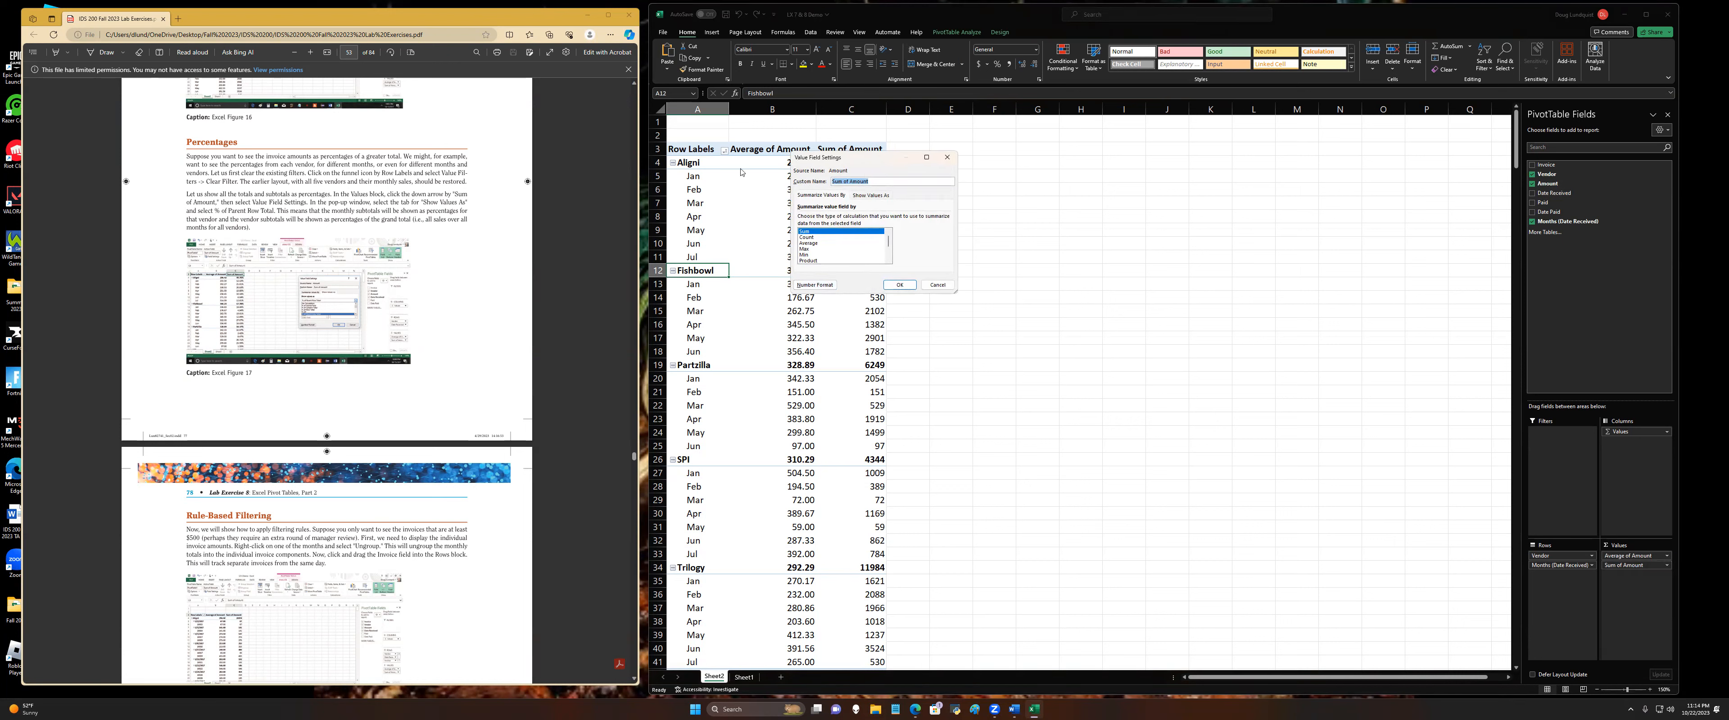
{"action": "left_click", "coordinate": [864, 197]}
{"action": "left_click", "coordinate": [843, 219]}
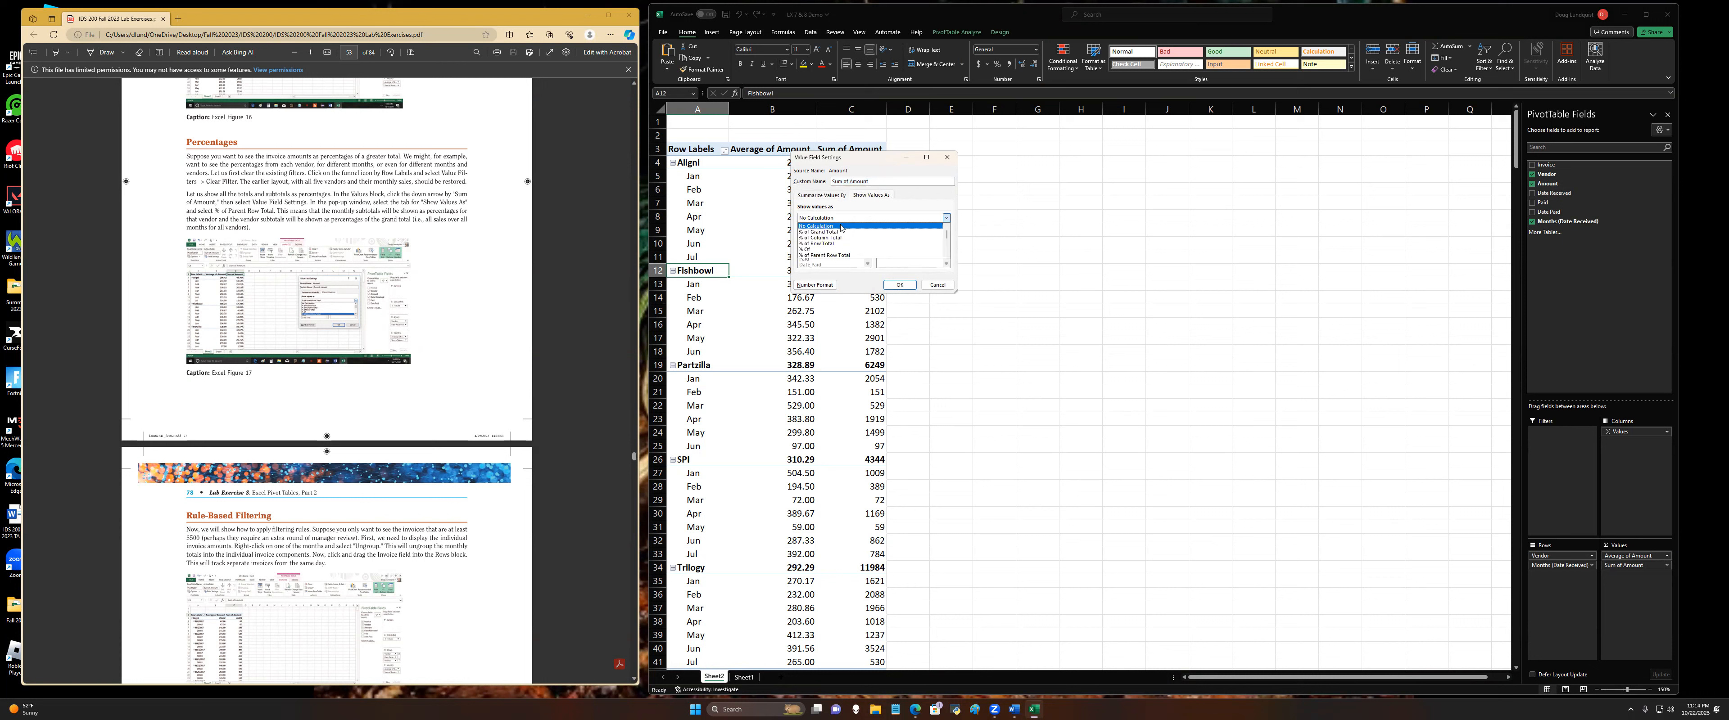
{"action": "left_click", "coordinate": [834, 256]}
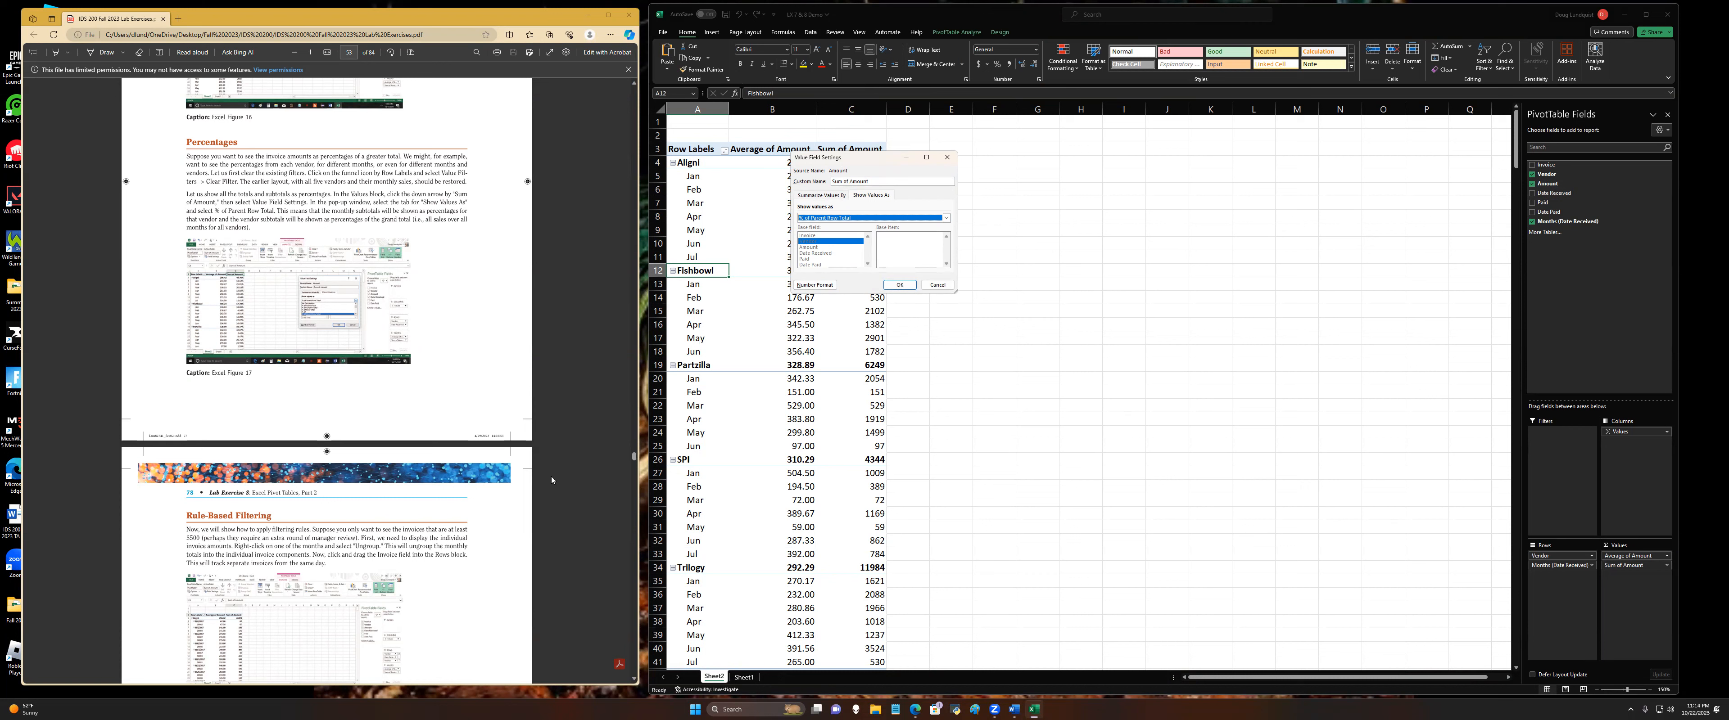
{"action": "left_click", "coordinate": [899, 285]}
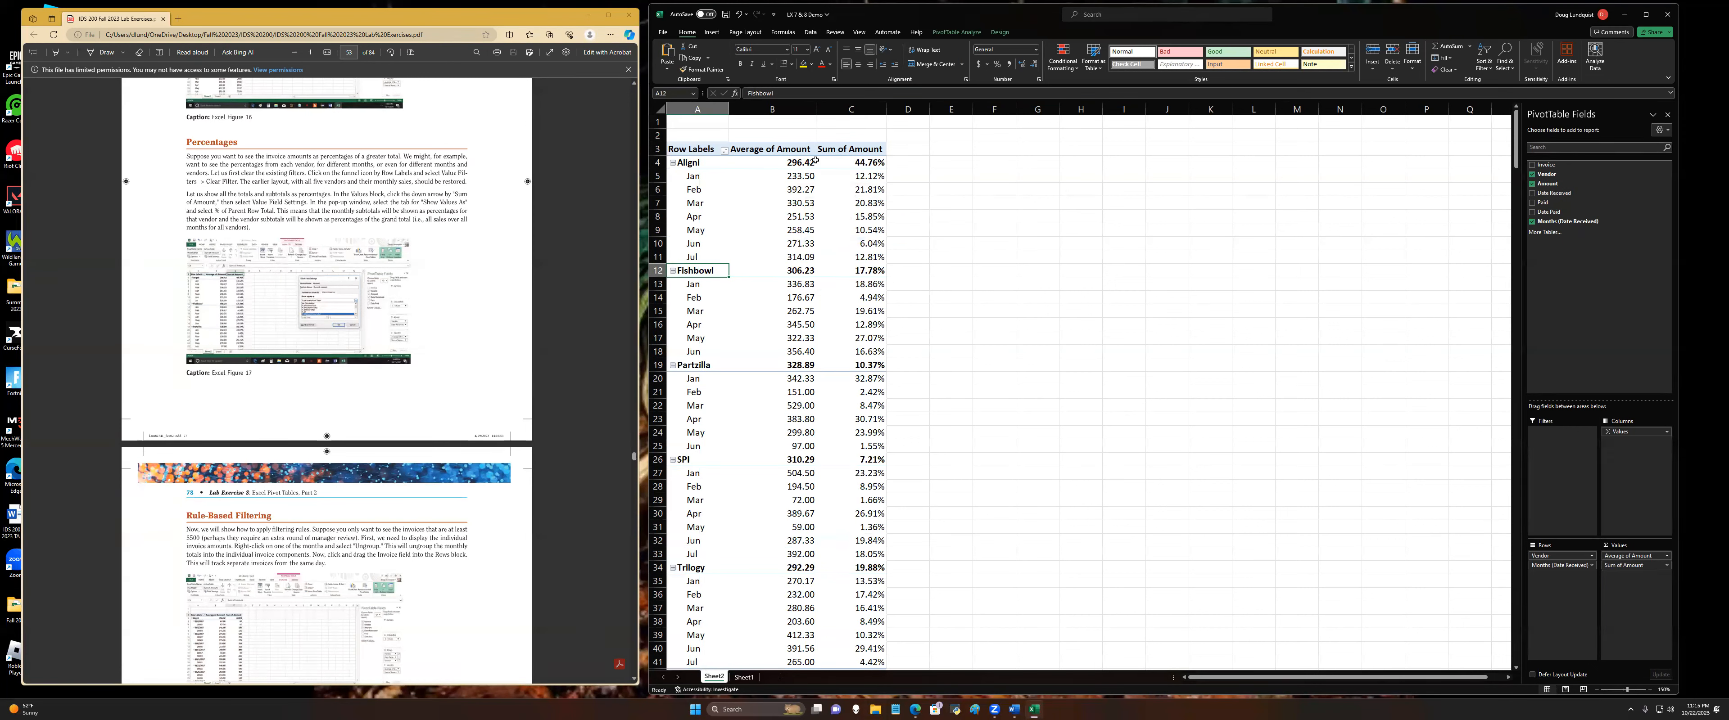
Step: Examine each vendor's share in the Sum of Amount column and the grand total percentage
{"action": "left_click", "coordinate": [852, 160]}
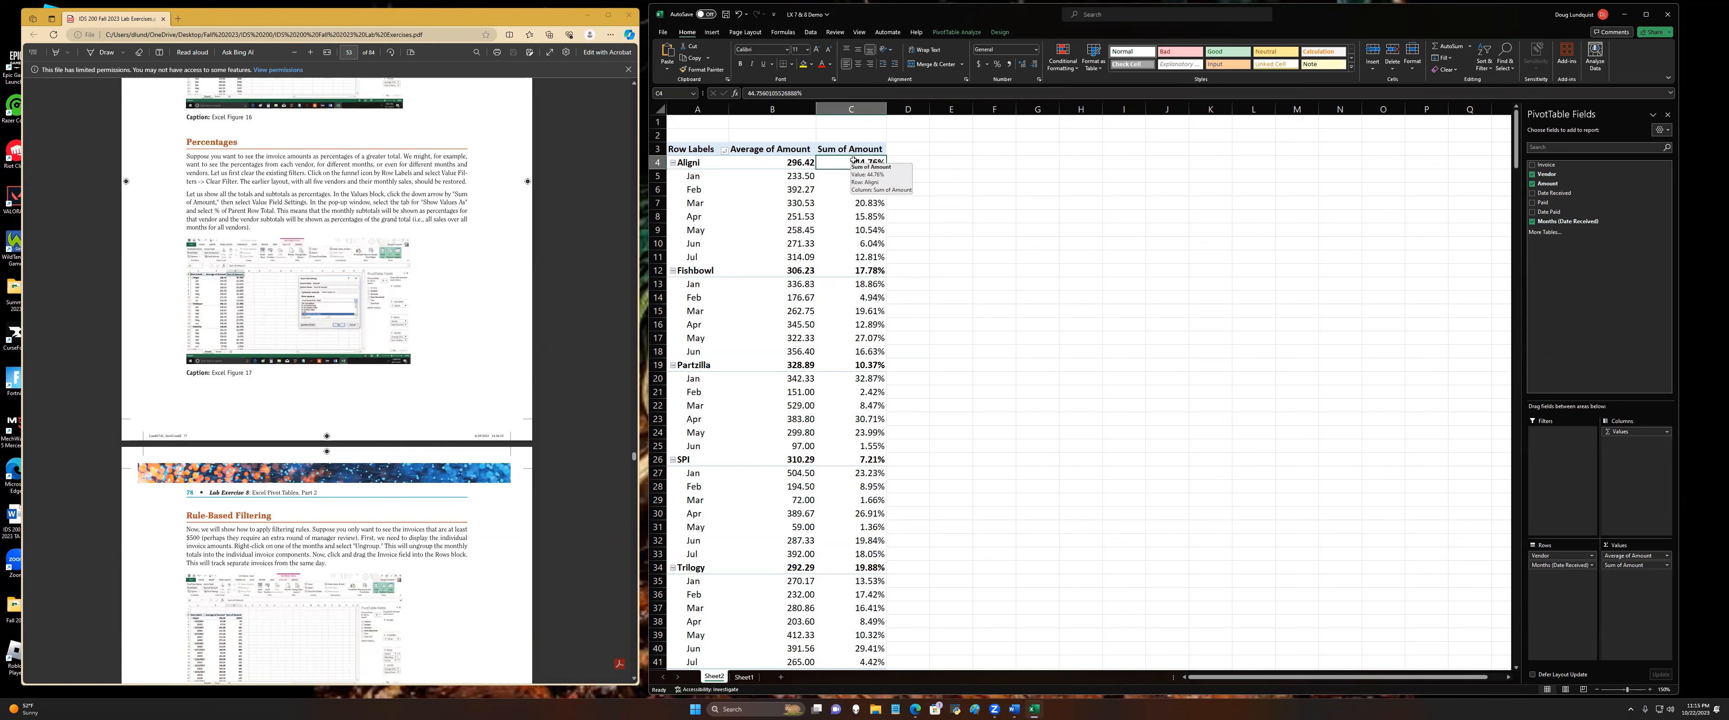
{"action": "left_click", "coordinate": [853, 268]}
{"action": "left_click", "coordinate": [848, 570]}
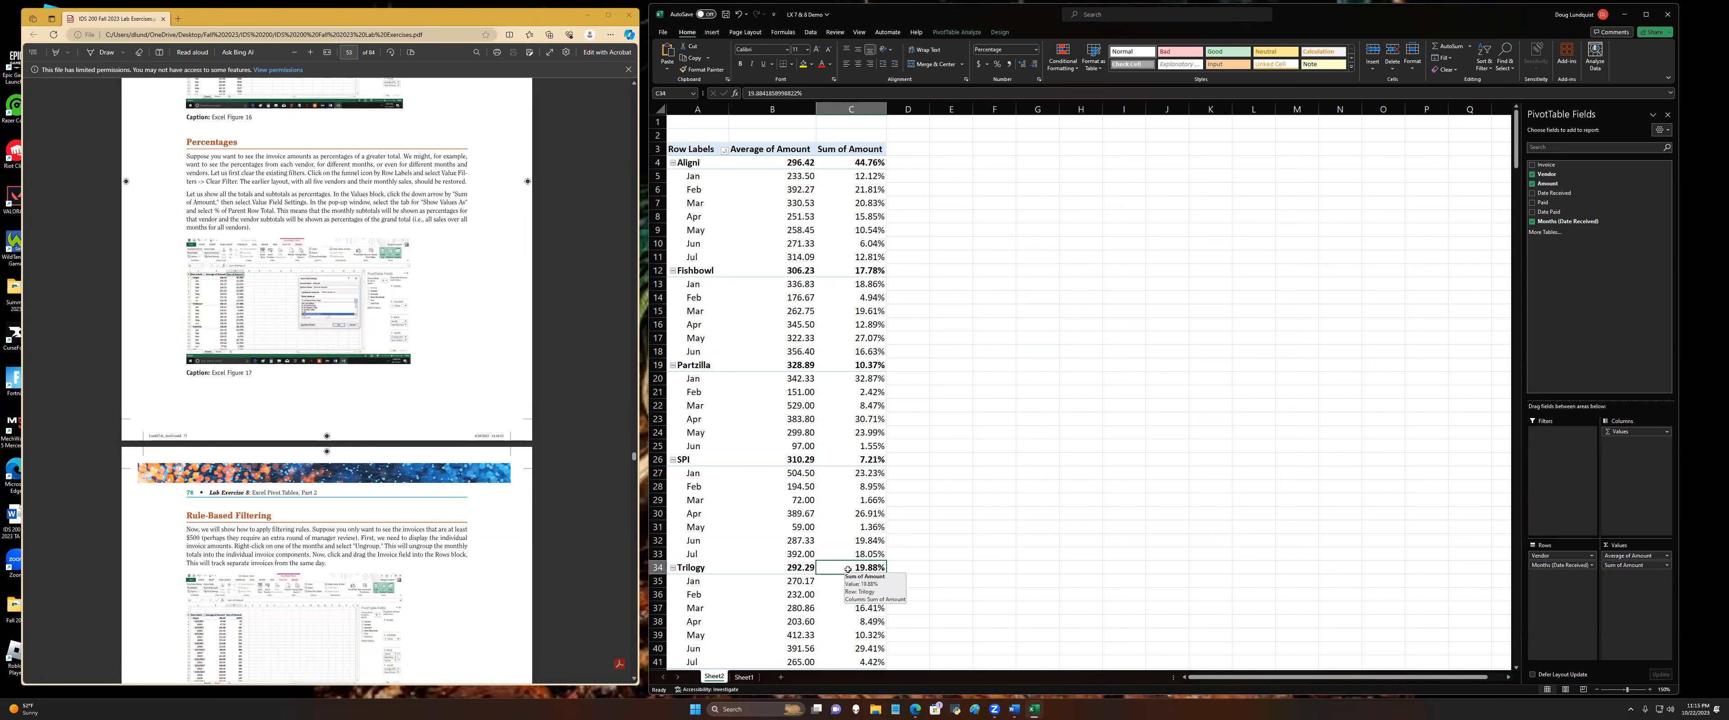
{"action": "left_click", "coordinate": [869, 367]}
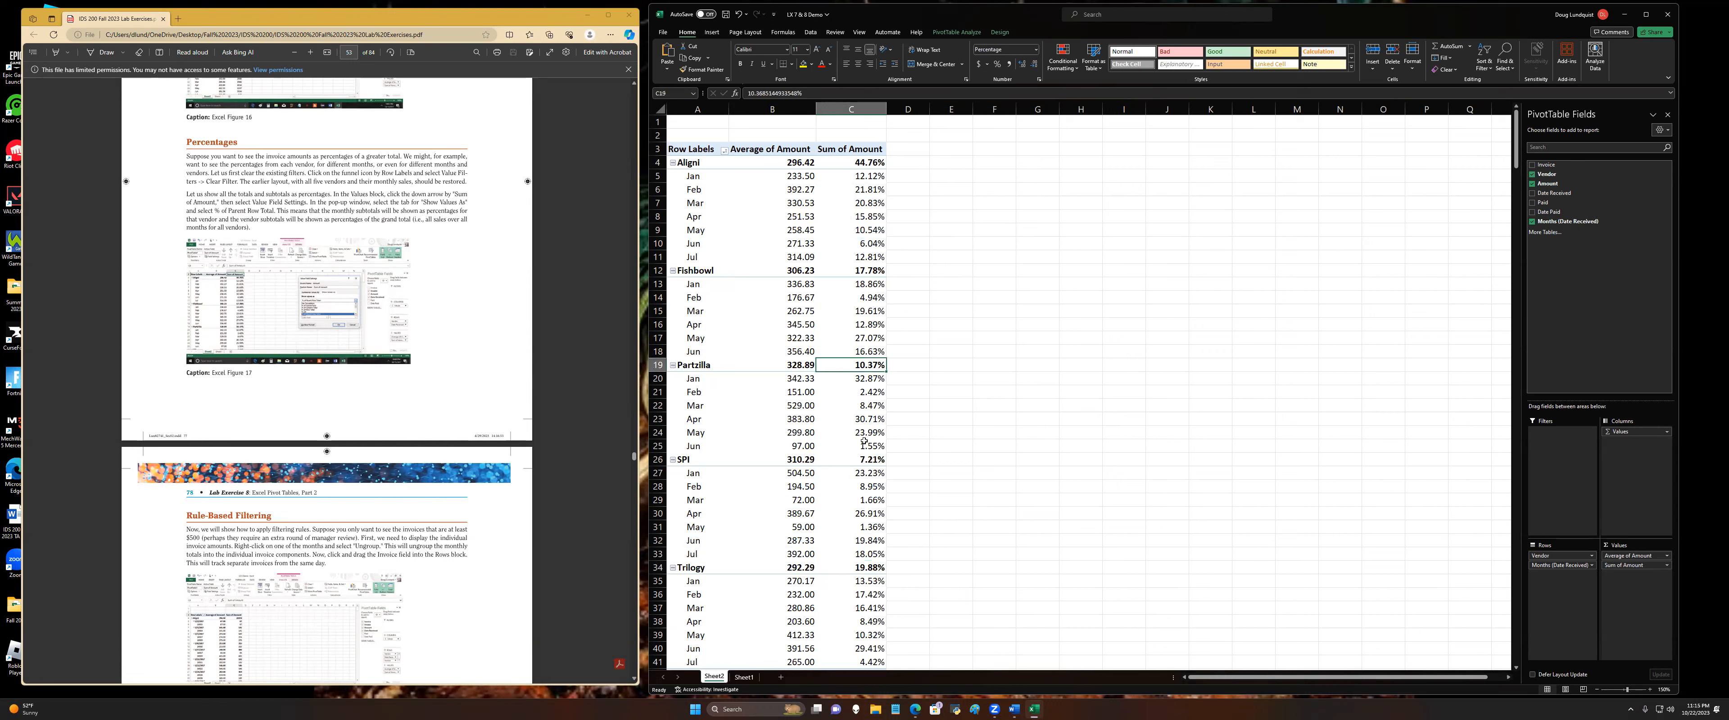
{"action": "left_click", "coordinate": [854, 456]}
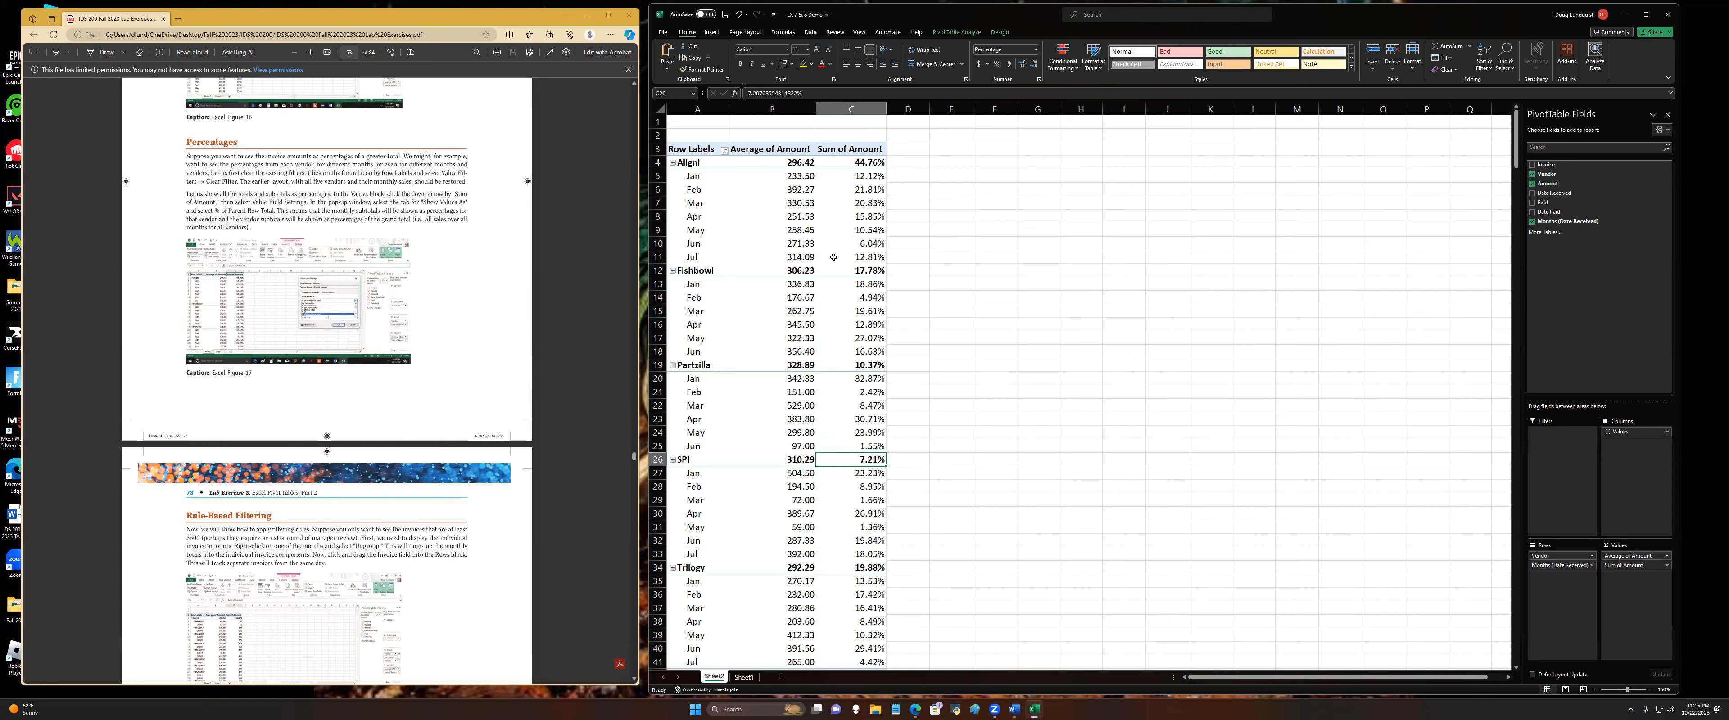
{"action": "mouse_move", "coordinate": [870, 163]}
{"action": "mouse_move", "coordinate": [846, 569]}
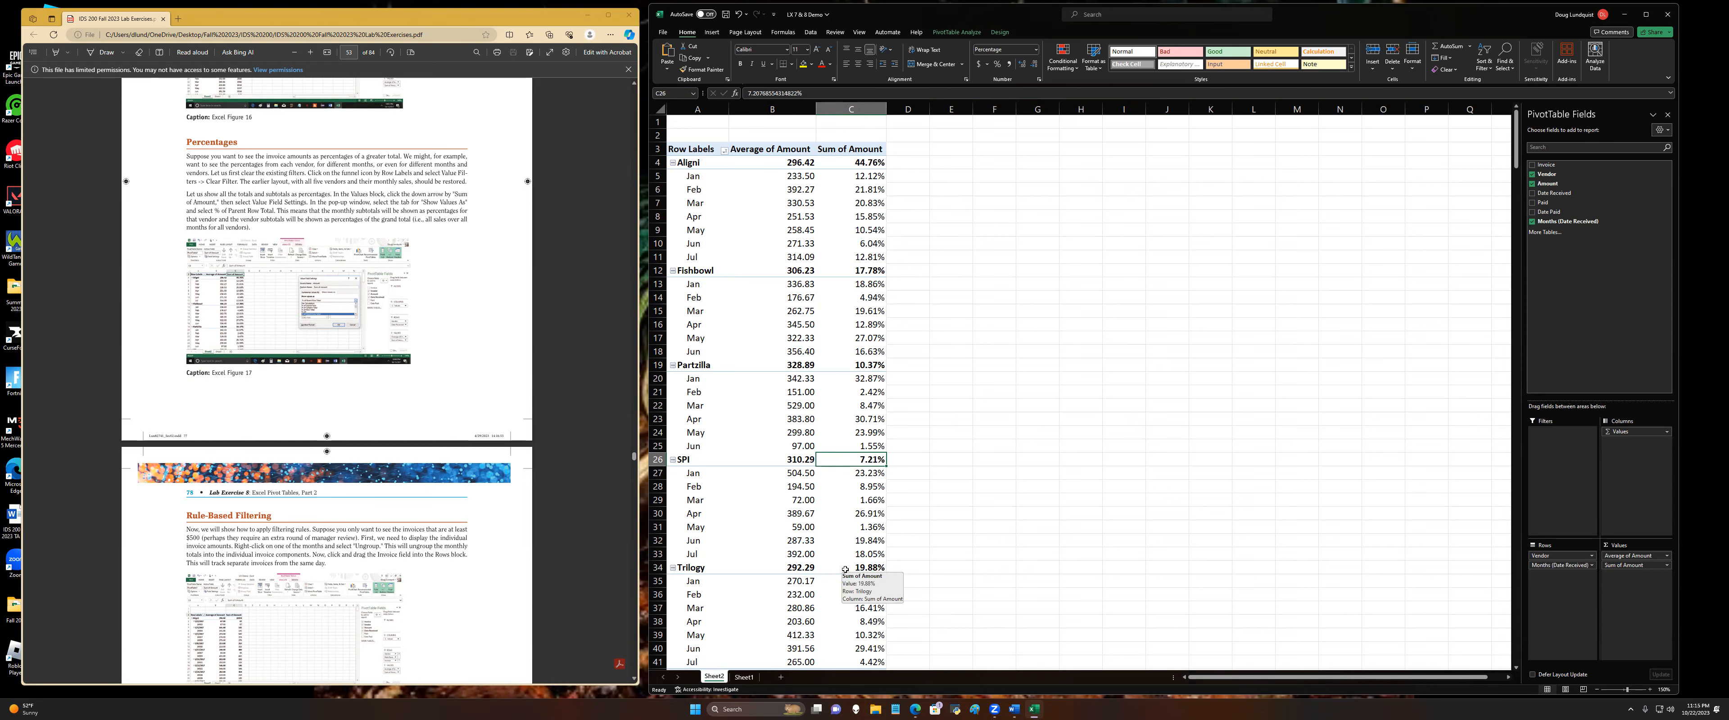
{"action": "scroll", "coordinate": [845, 569], "scroll_direction": "down", "scroll_amount": 1}
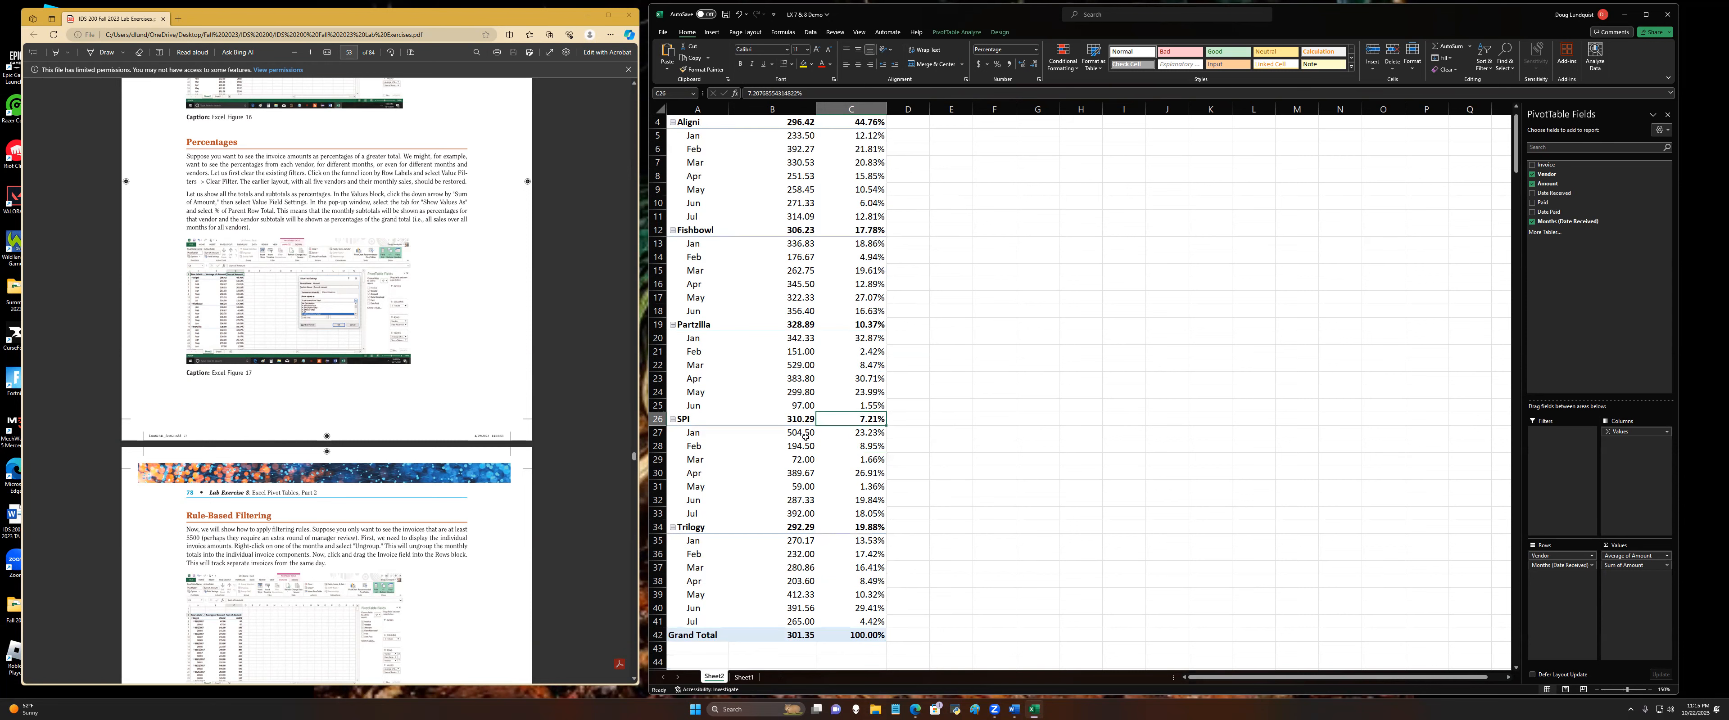
{"action": "scroll", "coordinate": [820, 434], "scroll_direction": "up", "scroll_amount": 1}
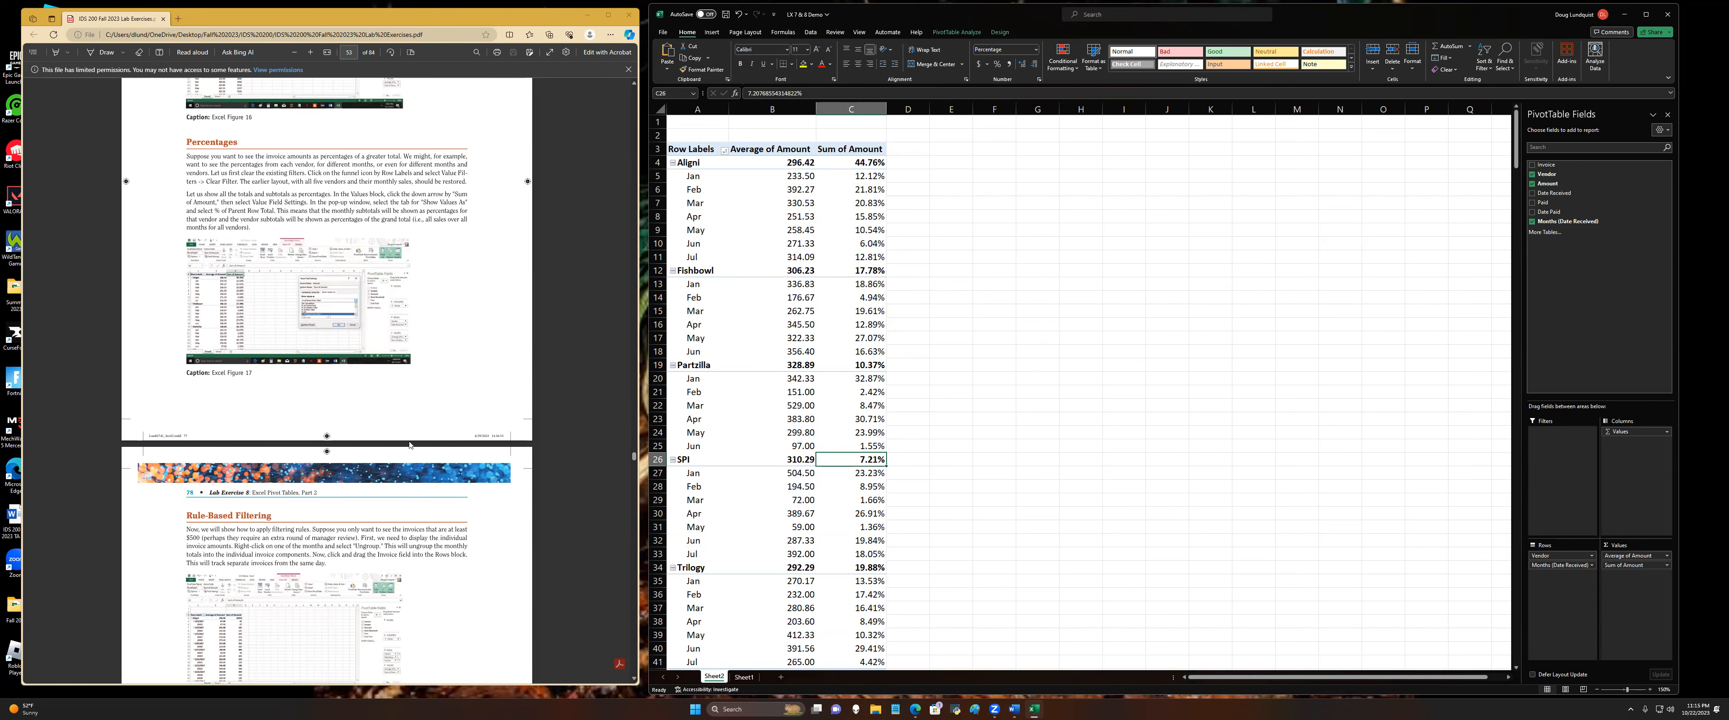
Step: Read the Rule-Based Filtering instructions and ungroup the pivot table's months into individual received dates
{"action": "scroll", "coordinate": [360, 405], "scroll_direction": "down", "scroll_amount": 10}
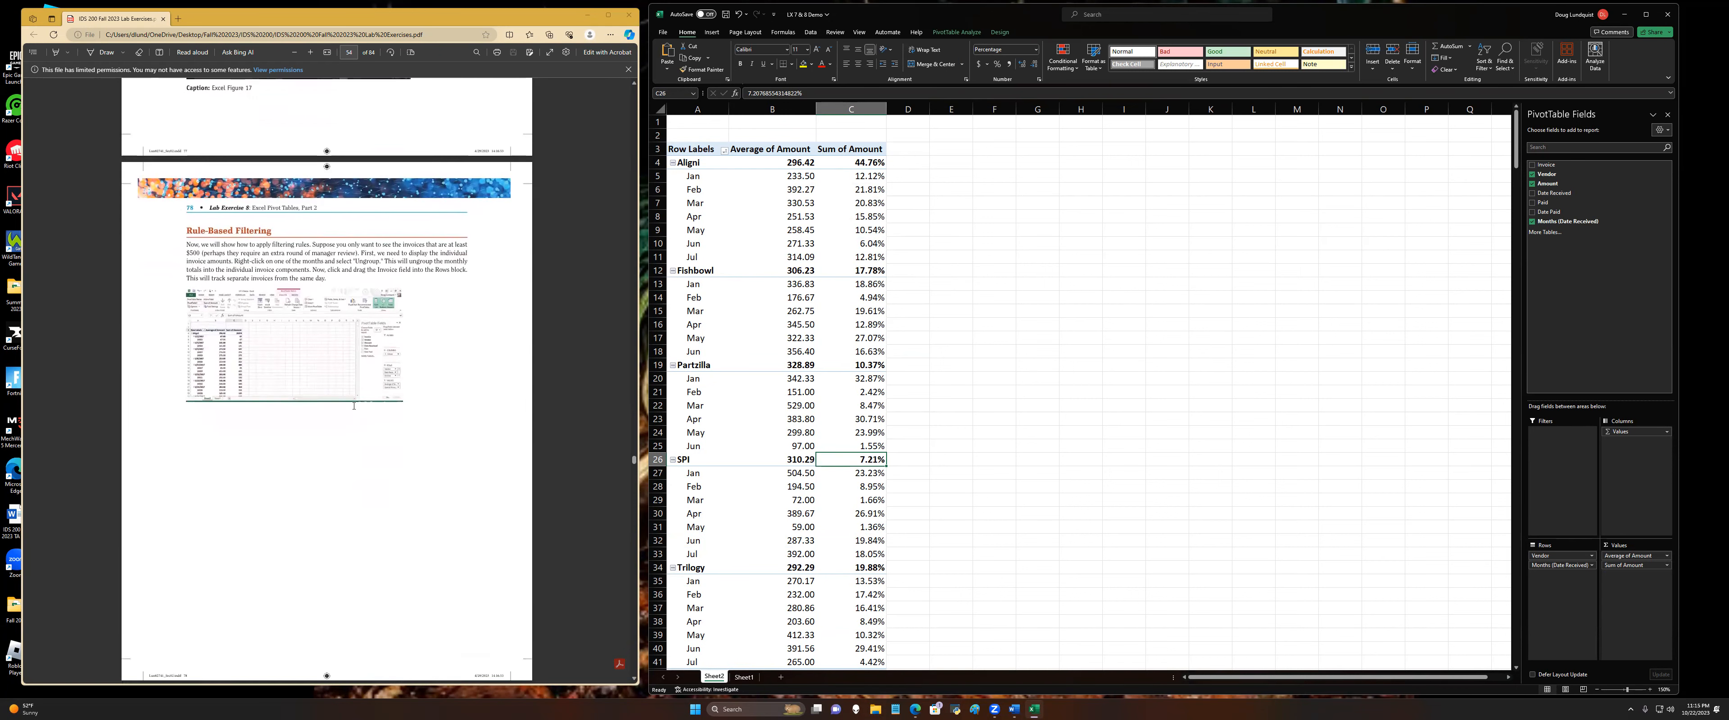
{"action": "scroll", "coordinate": [314, 426], "scroll_direction": "up", "scroll_amount": 6}
{"action": "scroll", "coordinate": [141, 332], "scroll_direction": "down", "scroll_amount": 2}
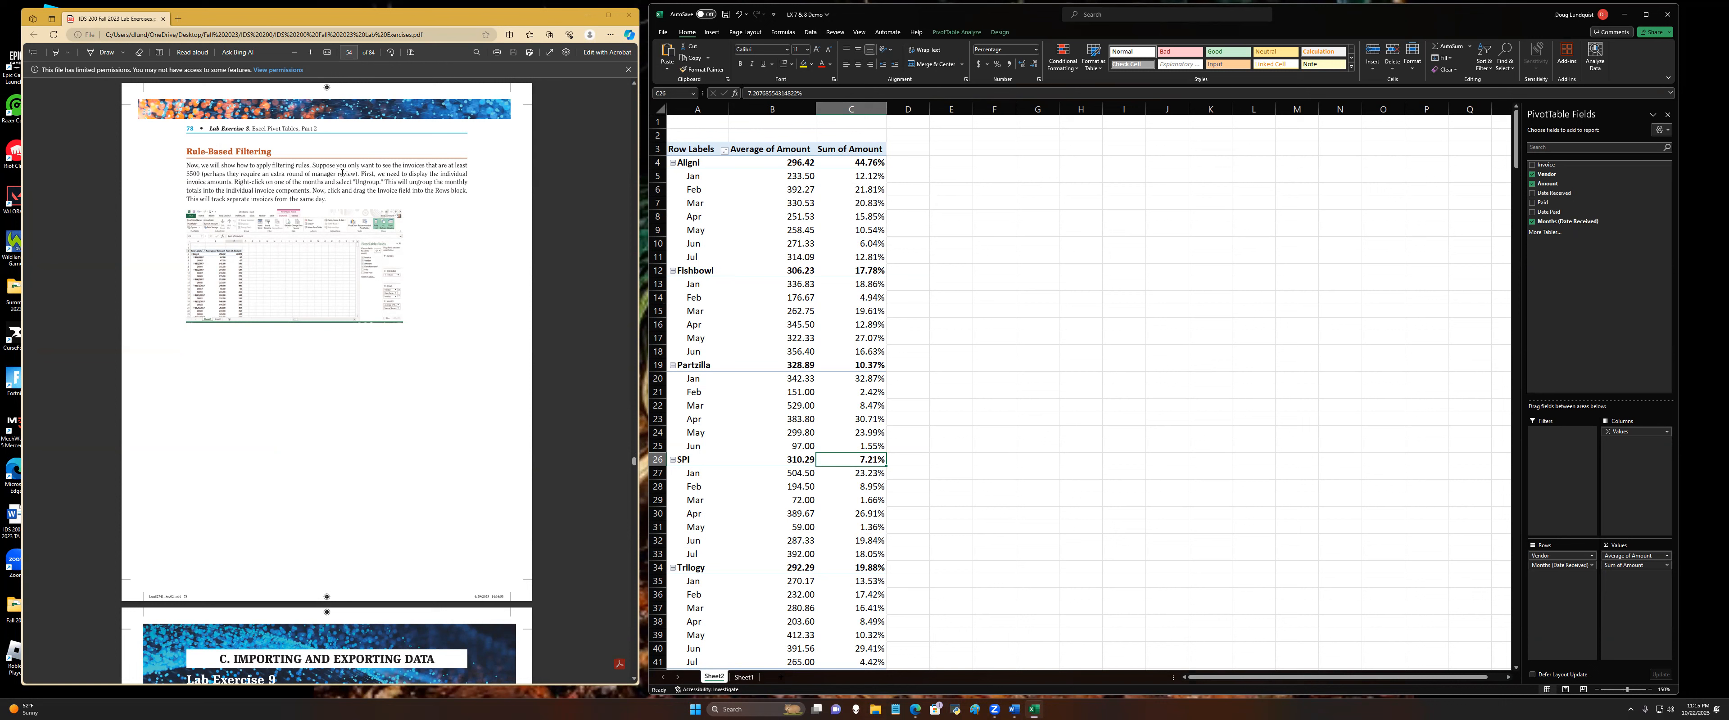
{"action": "right_click", "coordinate": [700, 177]}
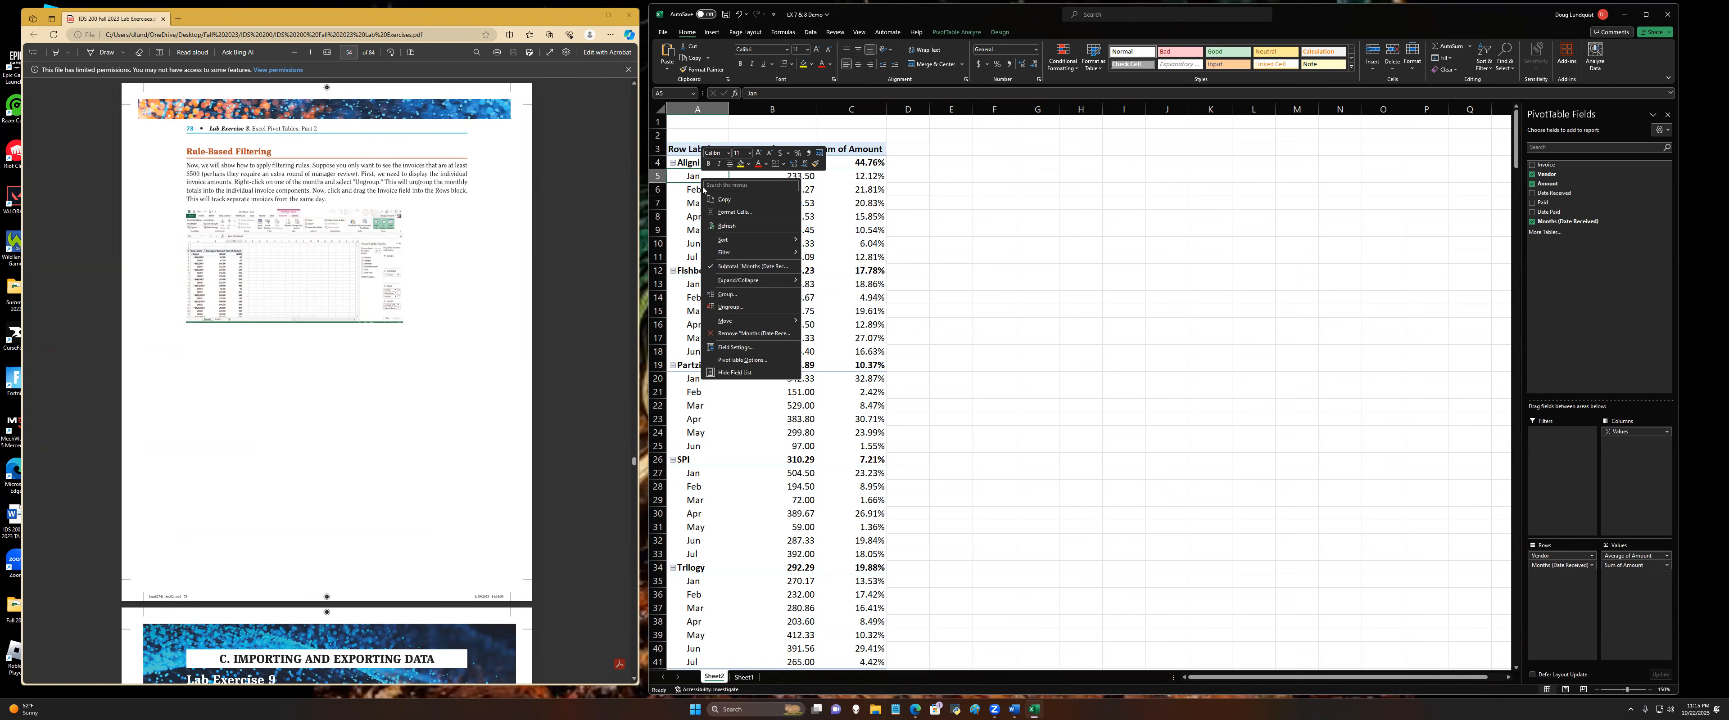
{"action": "left_click", "coordinate": [730, 305]}
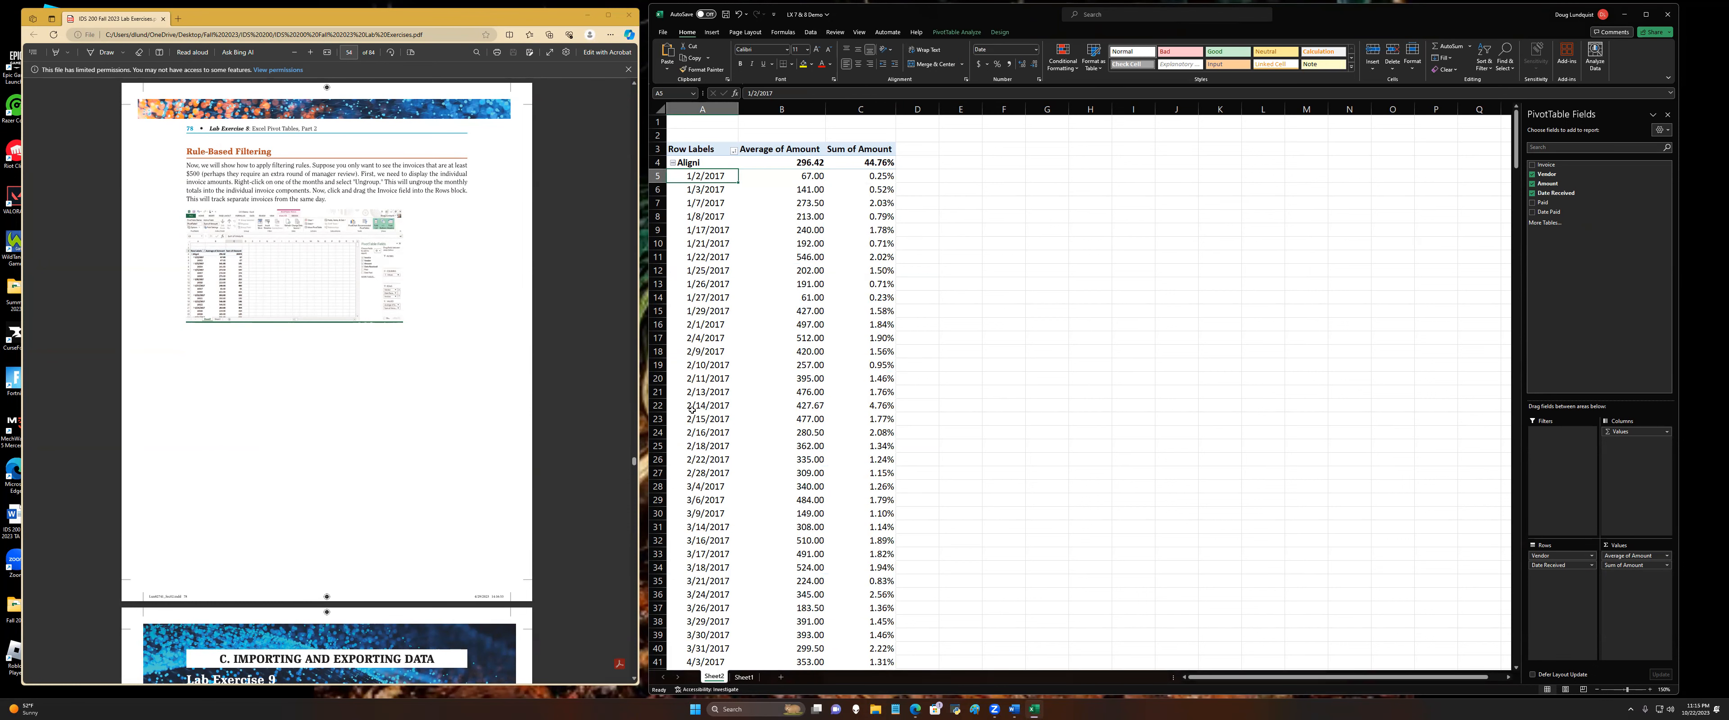
{"action": "scroll", "coordinate": [693, 403], "scroll_direction": "down", "scroll_amount": 14}
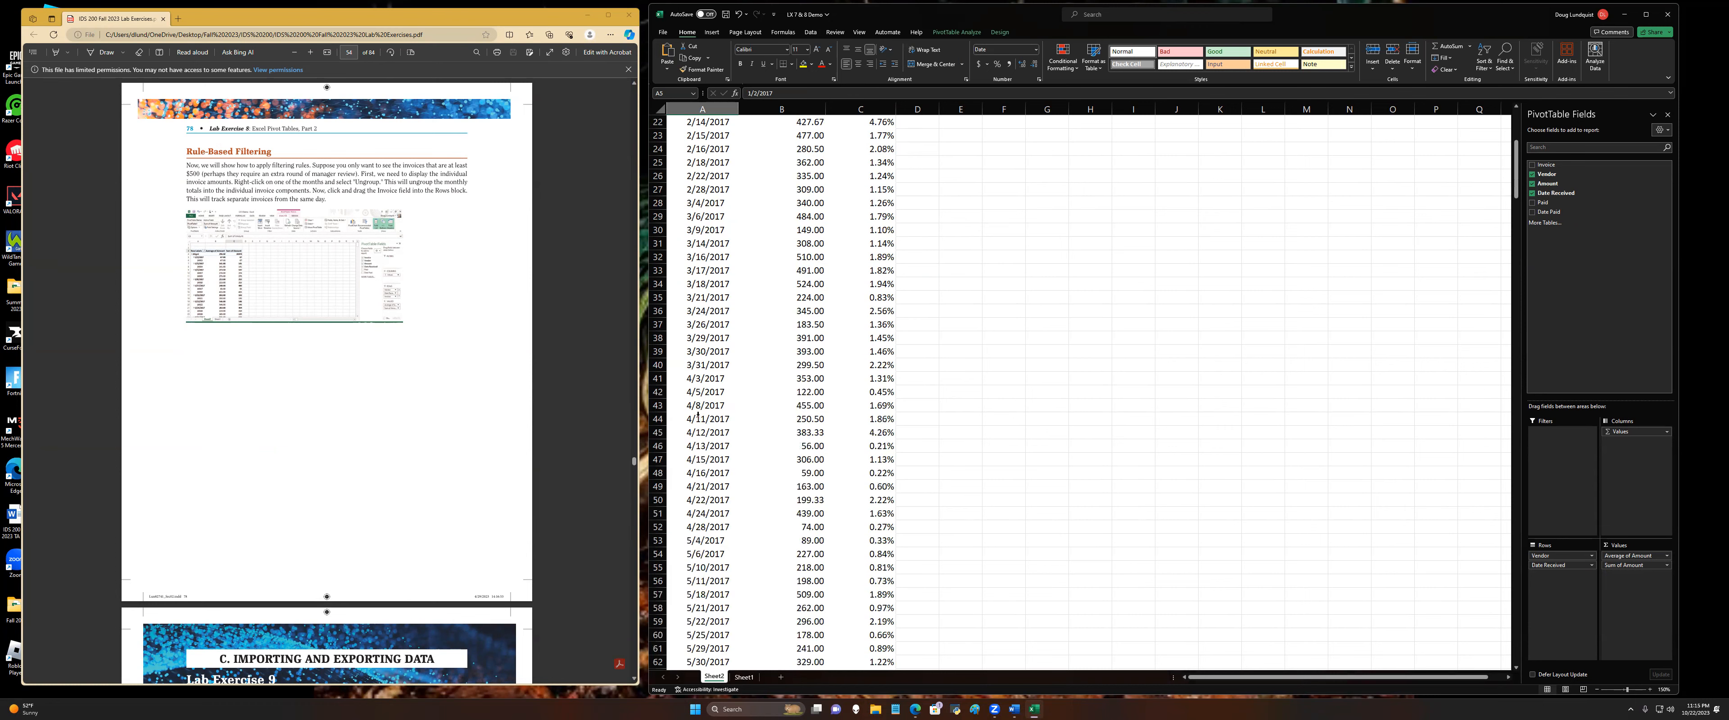
{"action": "scroll", "coordinate": [694, 398], "scroll_direction": "down", "scroll_amount": 13}
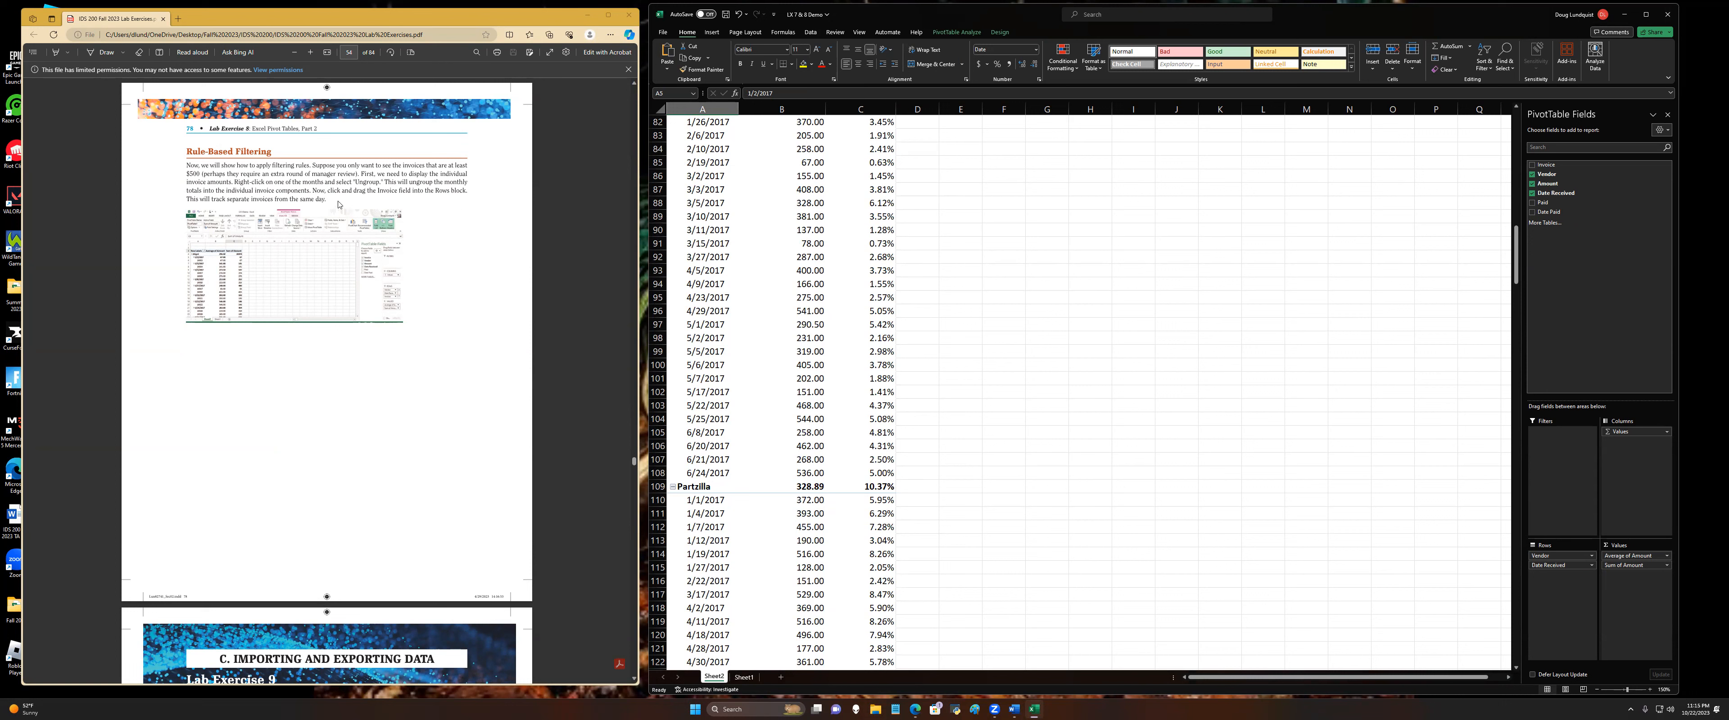
Step: Reload the lab exercises PDF to display the full Rule-Based Filtering page
{"action": "left_click", "coordinate": [315, 164]}
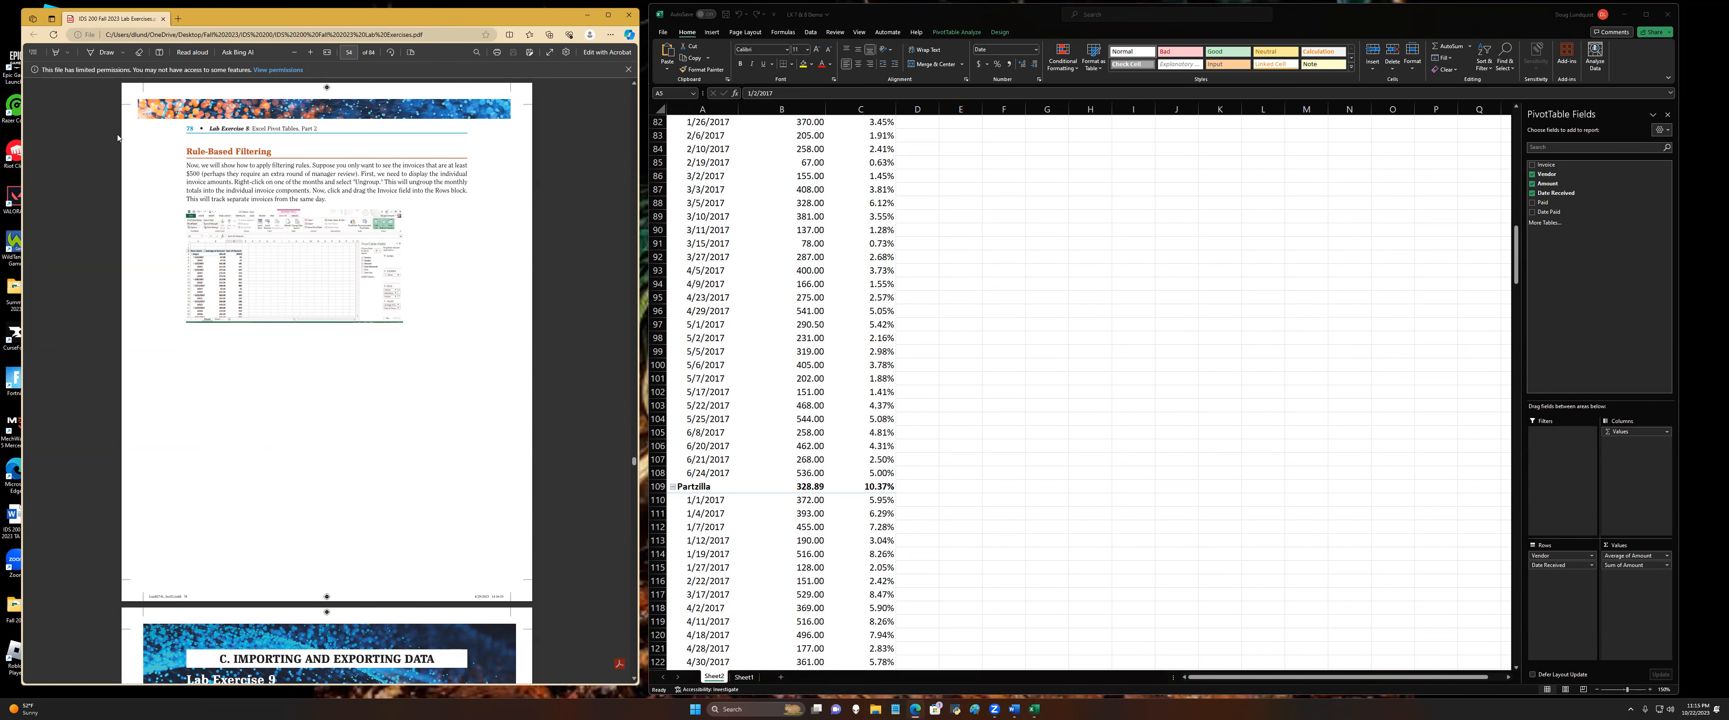
{"action": "left_click", "coordinate": [54, 34]}
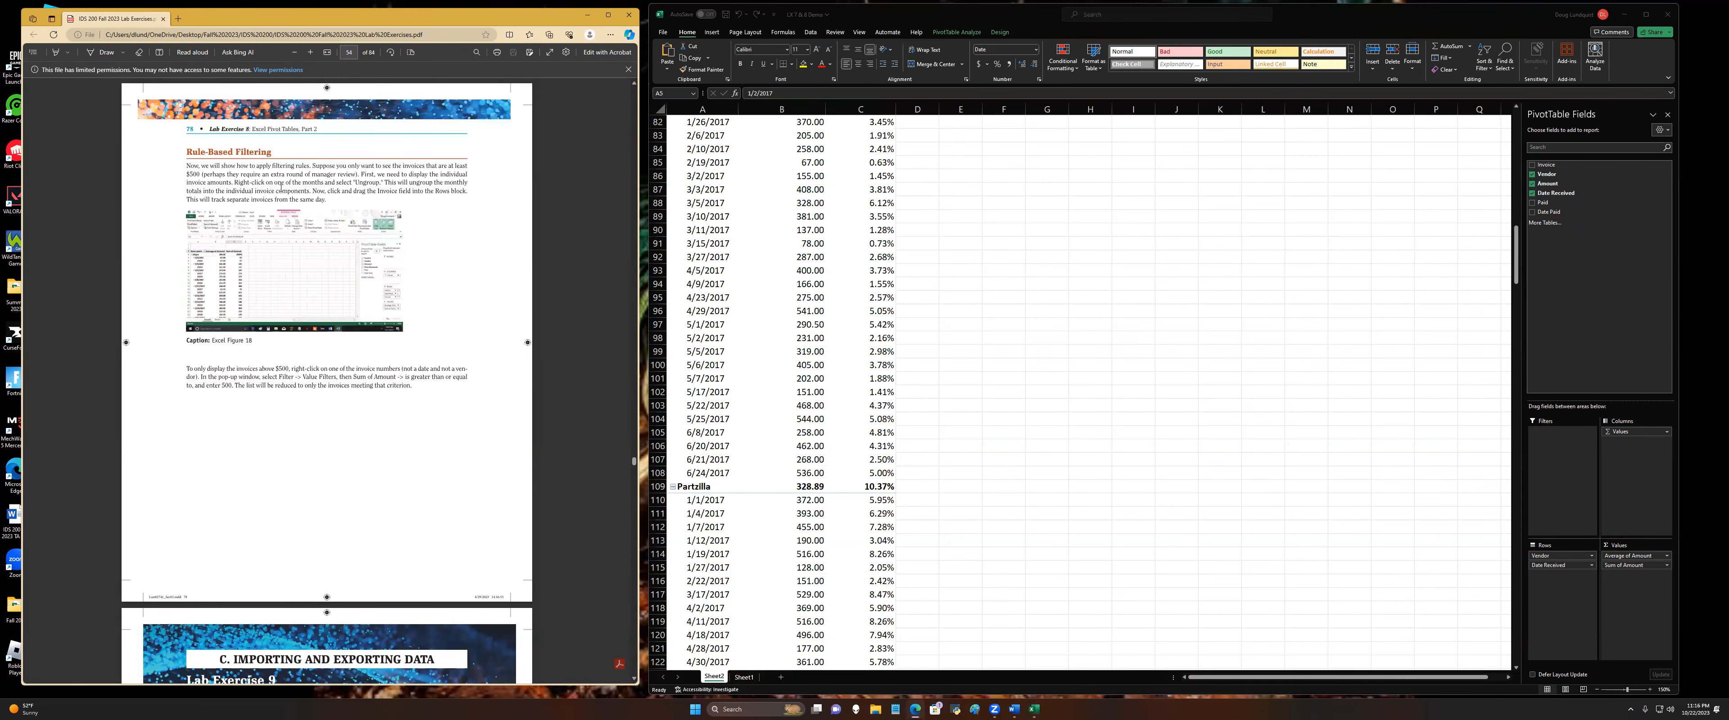
{"action": "scroll", "coordinate": [724, 243], "scroll_direction": "up", "scroll_amount": 4}
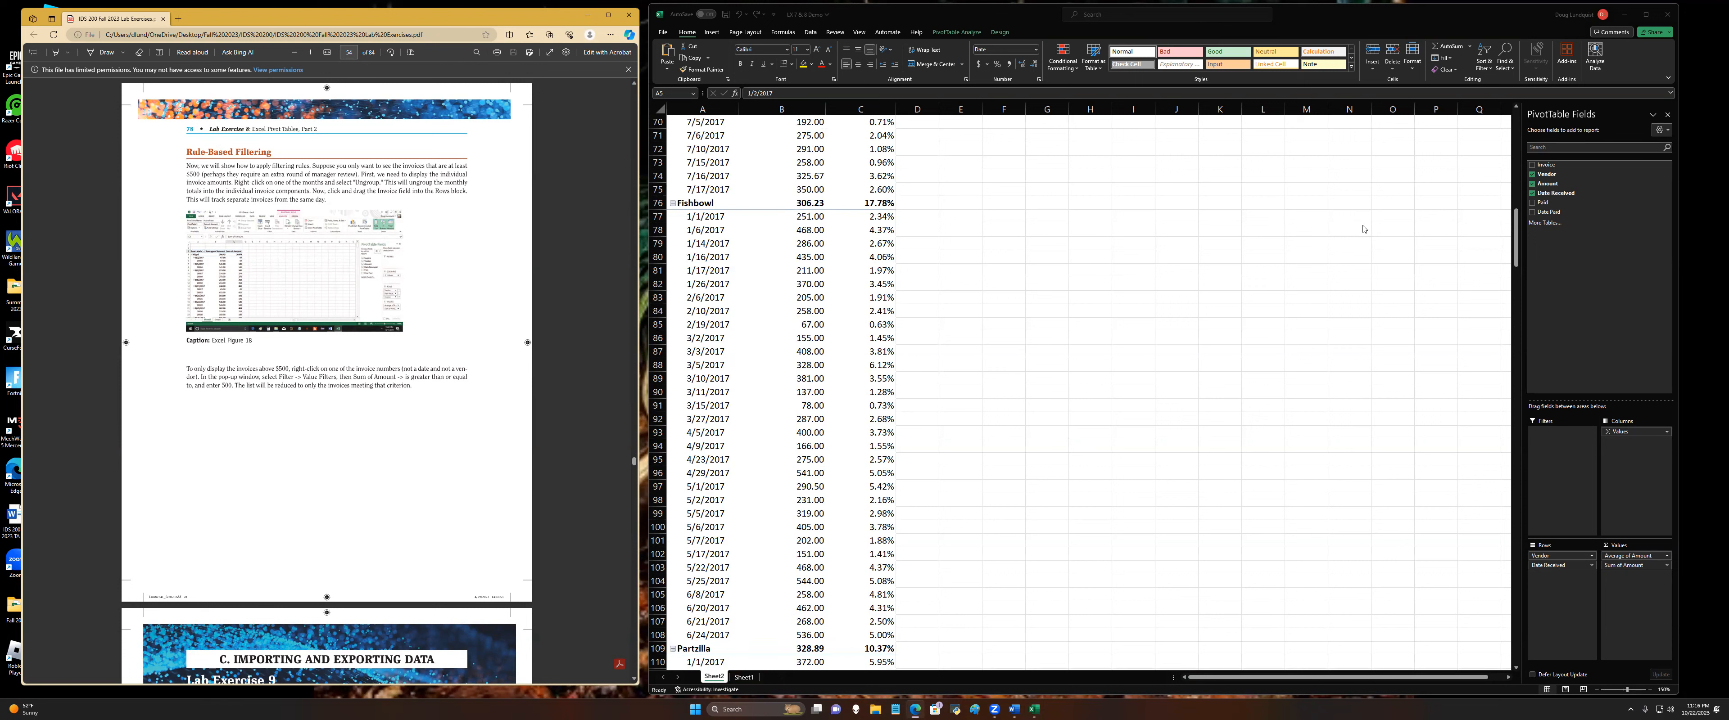
Step: Add the Invoice field to the pivot table rows below Date Received
{"action": "left_click_drag", "start_coordinate": [1545, 166], "coordinate": [1558, 300]}
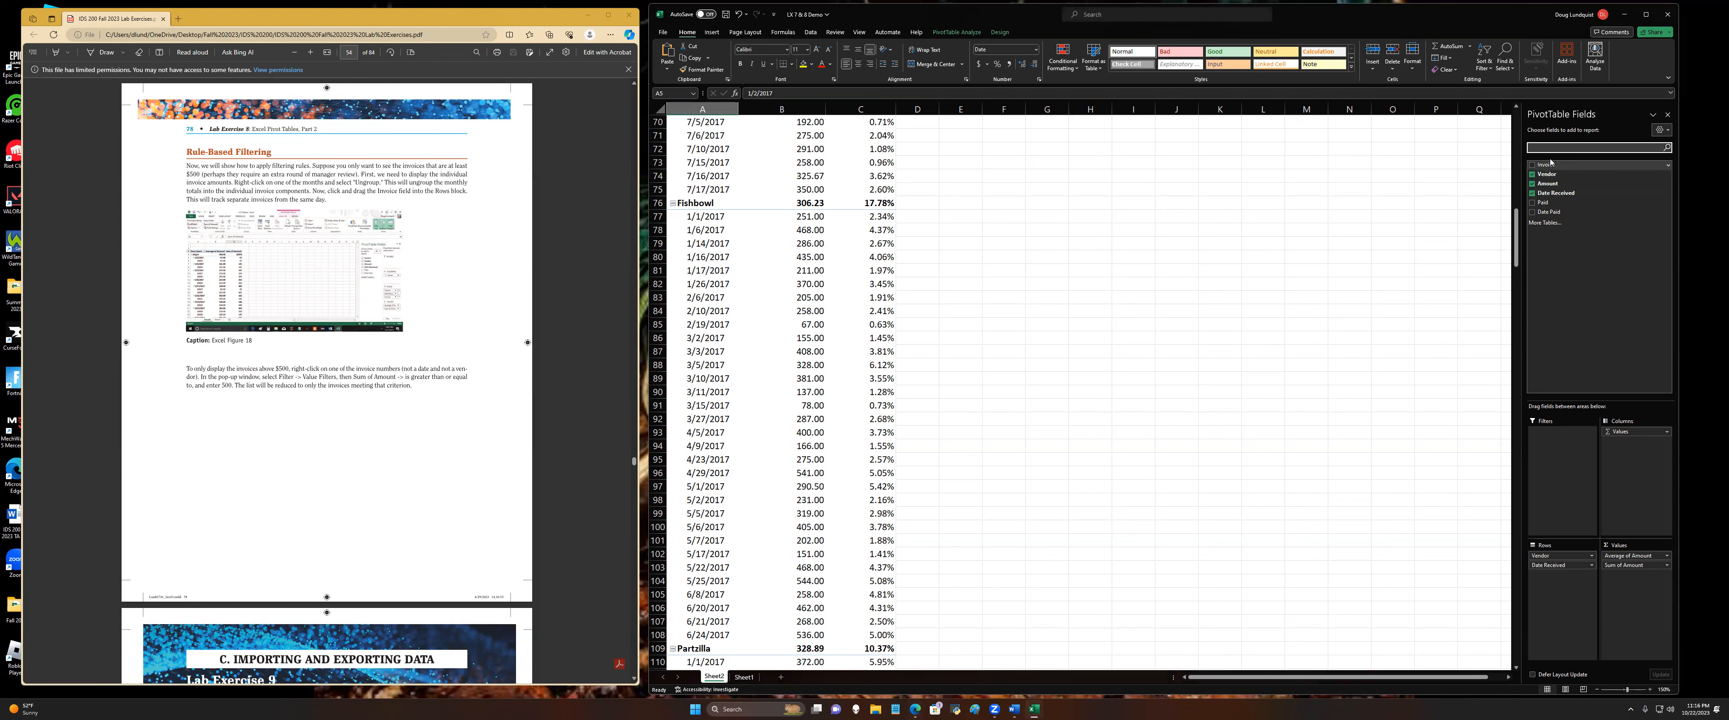
{"action": "left_click_drag", "start_coordinate": [1548, 164], "coordinate": [1577, 597]}
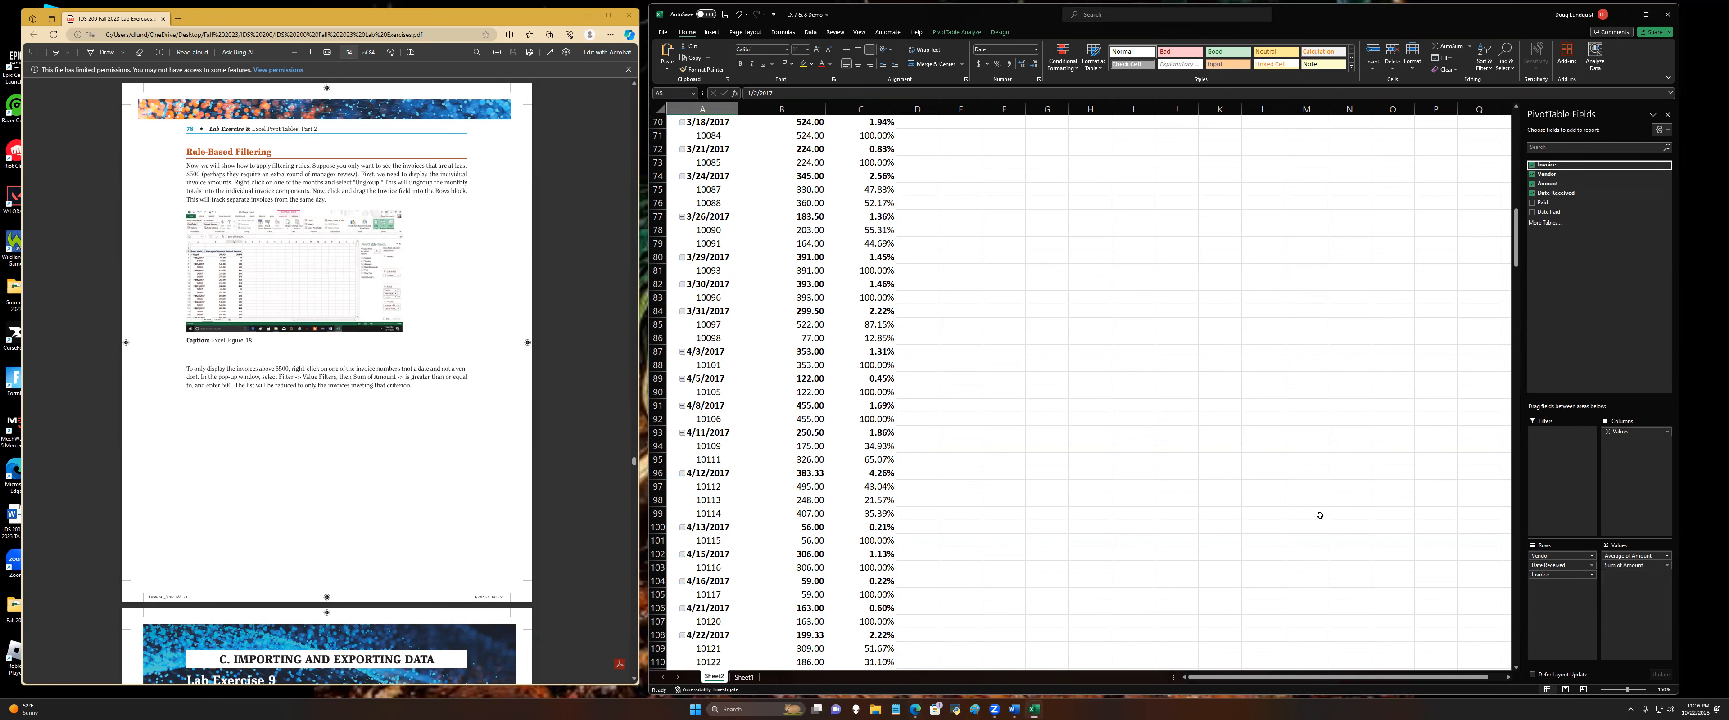
{"action": "scroll", "coordinate": [1157, 450], "scroll_direction": "up", "scroll_amount": 3}
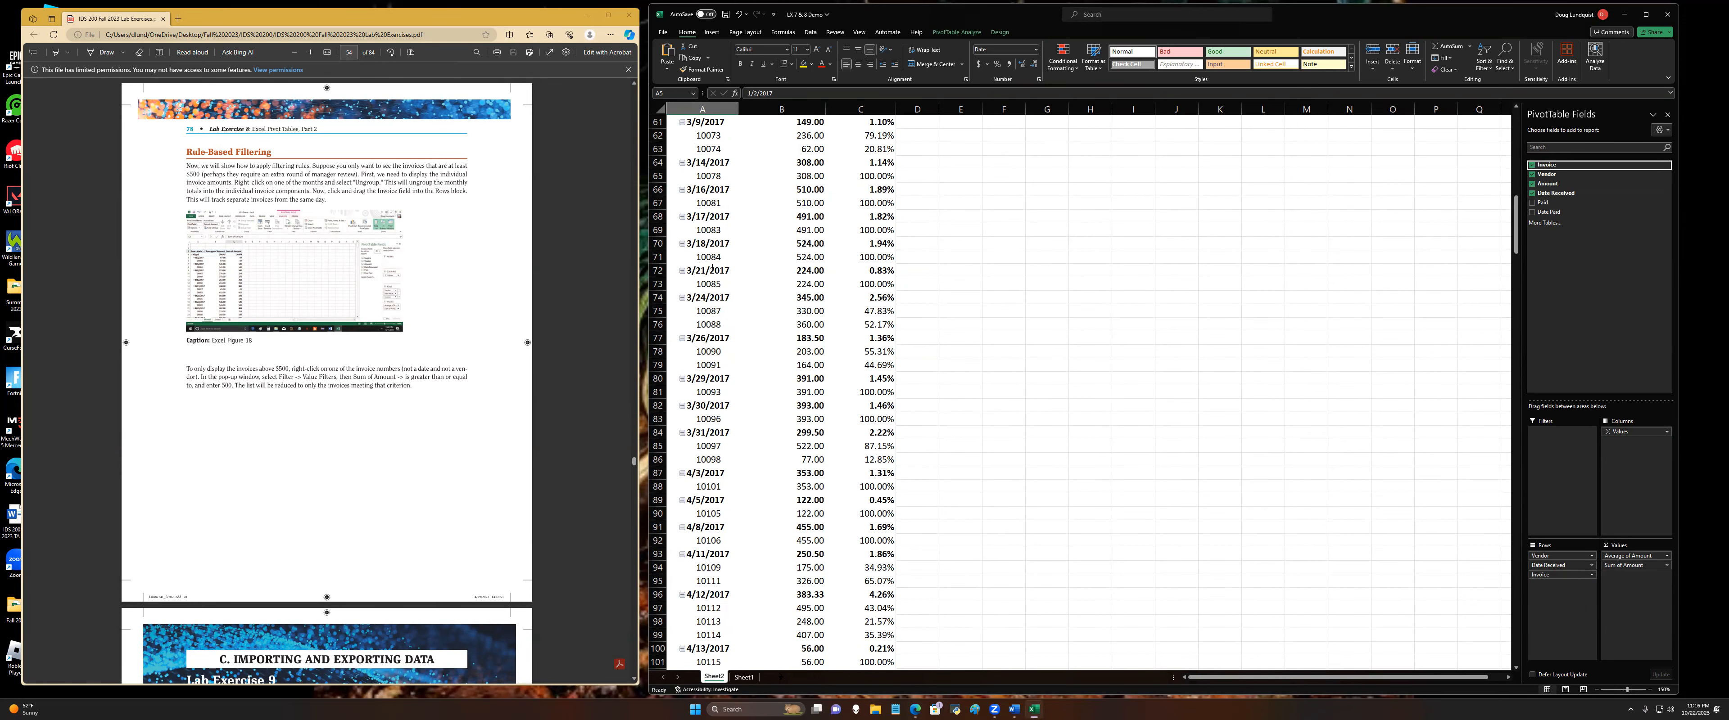
Step: Remove the Invoice field from the pivot table rows and add it back below Date Received
{"action": "left_click", "coordinate": [711, 312]}
{"action": "left_click", "coordinate": [715, 326]}
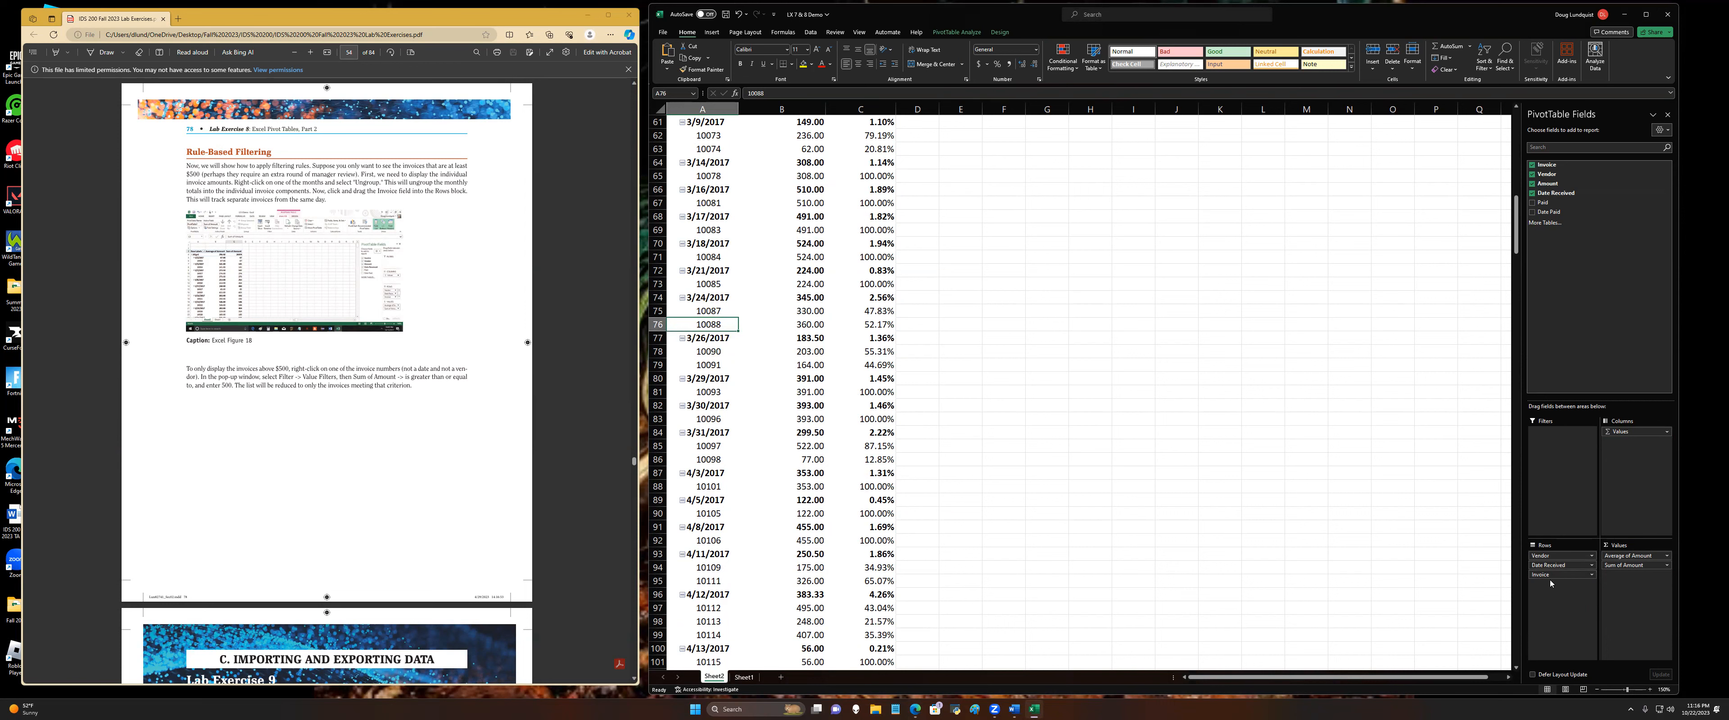
{"action": "left_click_drag", "start_coordinate": [1556, 579], "coordinate": [893, 415]}
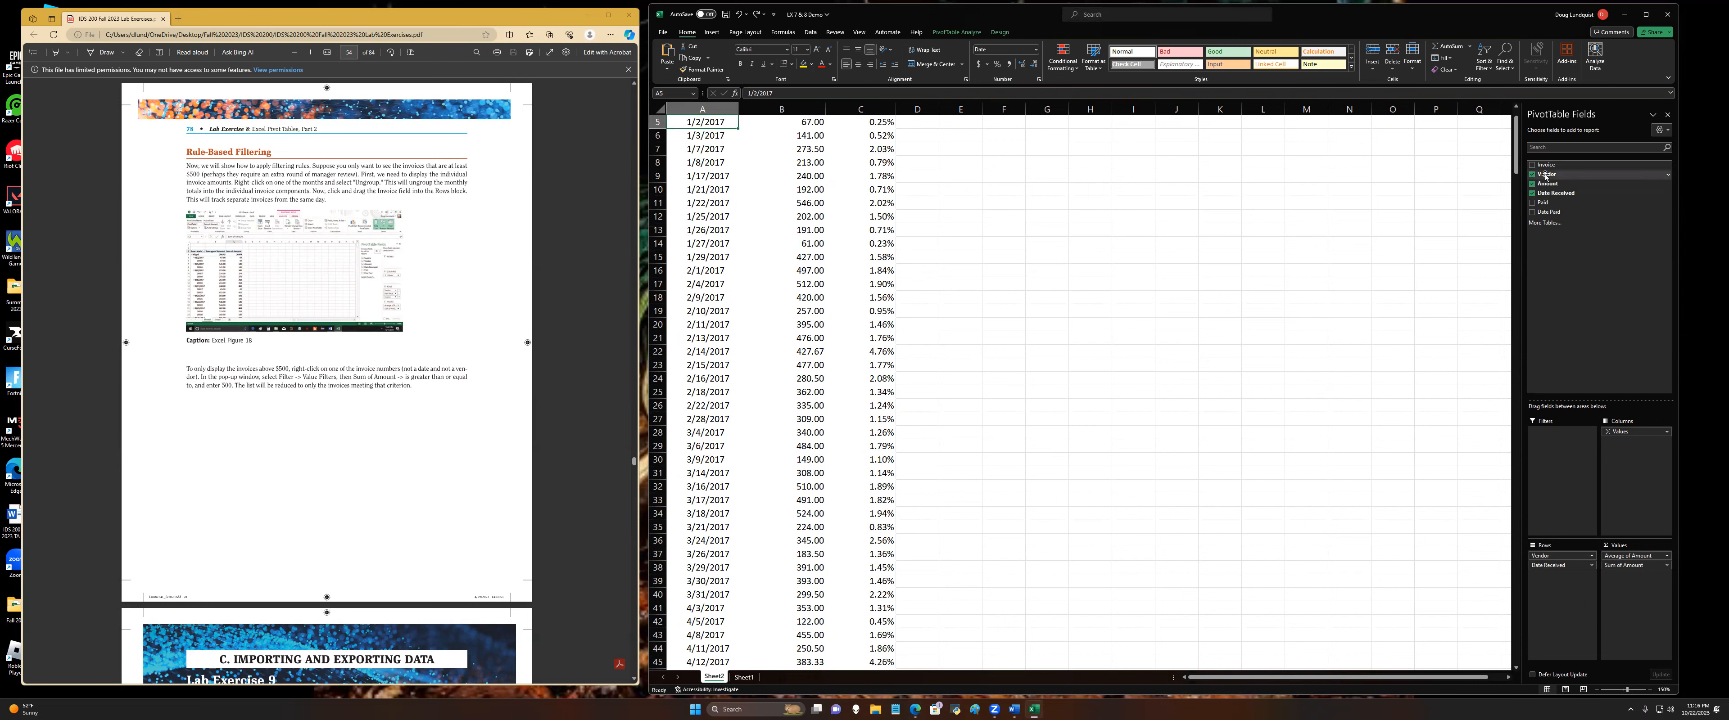
{"action": "left_click_drag", "start_coordinate": [1546, 164], "coordinate": [1557, 590]}
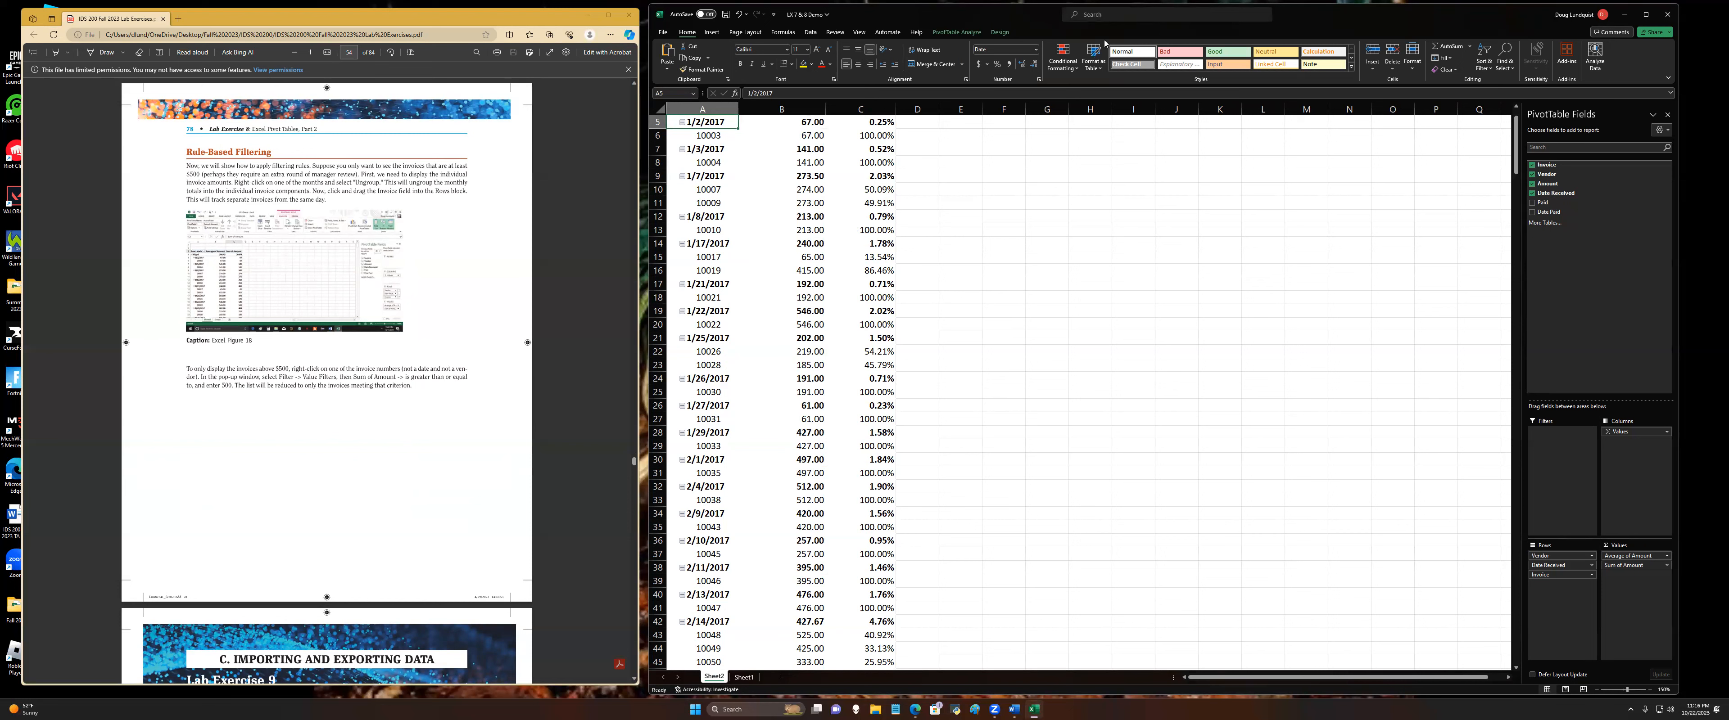
Step: Apply a value filter to the Invoice field showing items whose Sum of Amount is greater than or equal to 500
{"action": "left_click", "coordinate": [708, 137]}
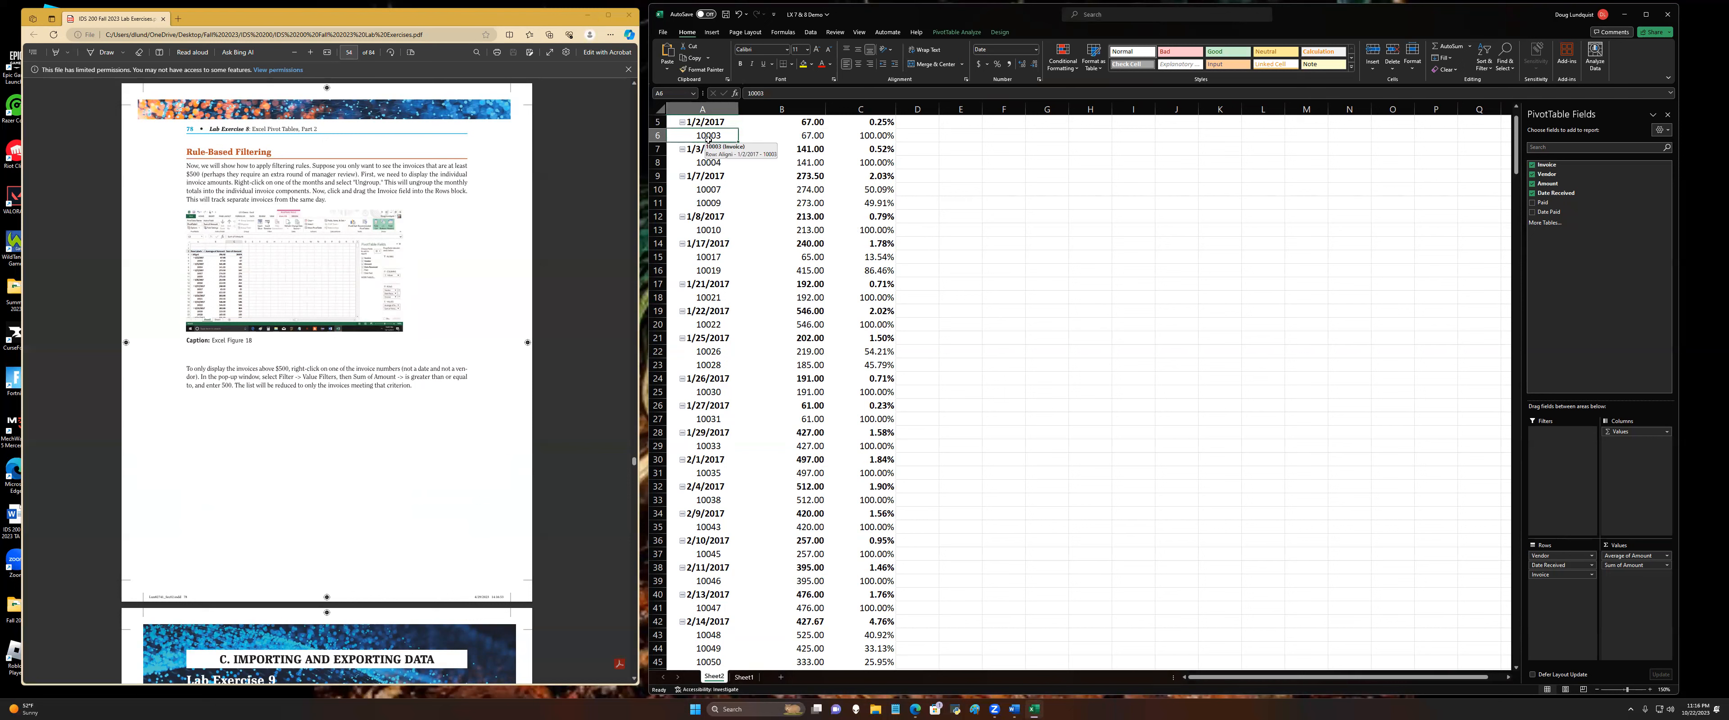
{"action": "right_click", "coordinate": [710, 139]}
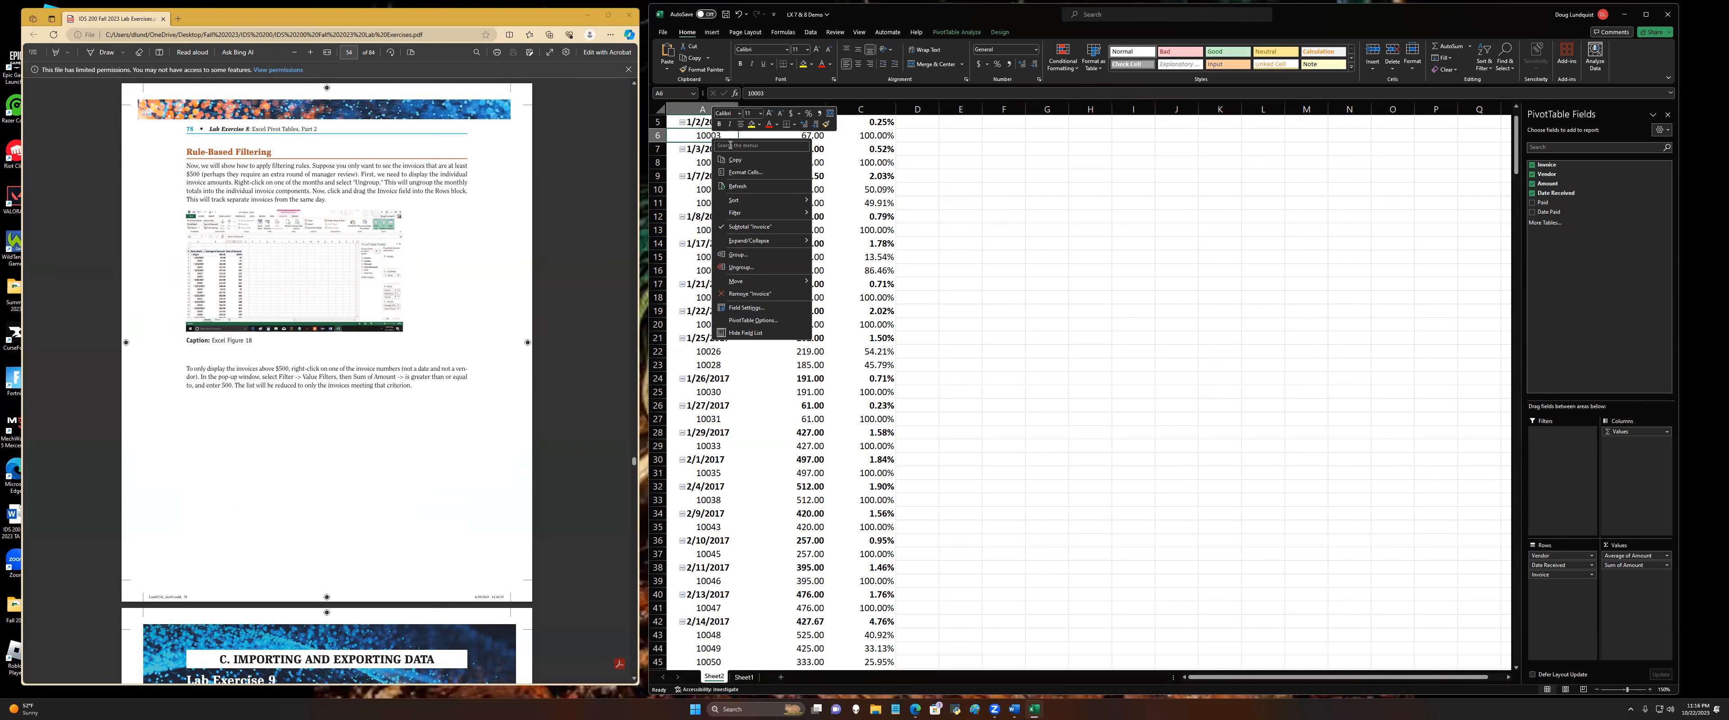
{"action": "mouse_move", "coordinate": [770, 213]}
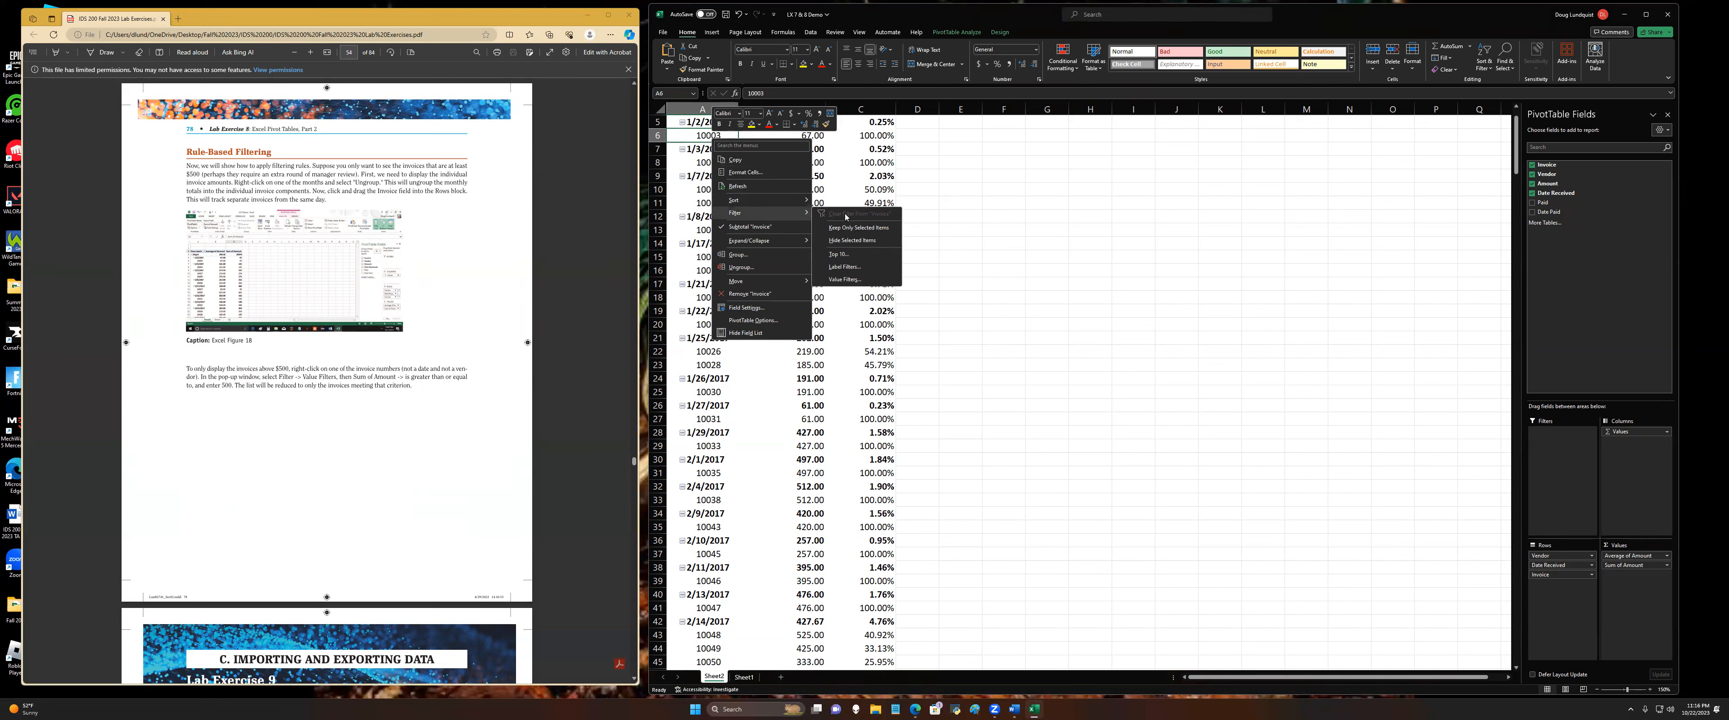
{"action": "left_click", "coordinate": [839, 281]}
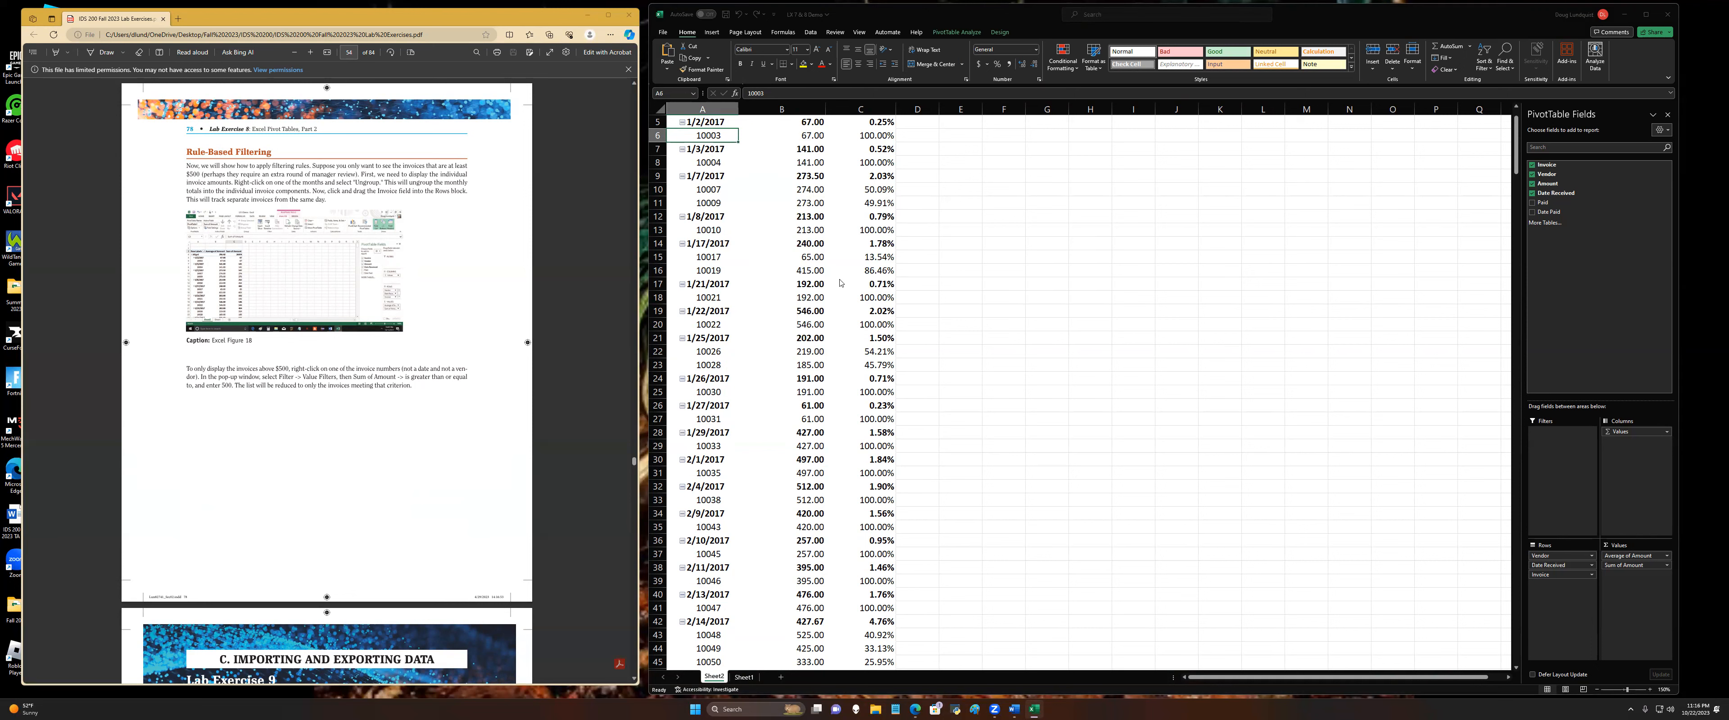
{"action": "left_click", "coordinate": [811, 224]}
{"action": "left_click", "coordinate": [796, 238]}
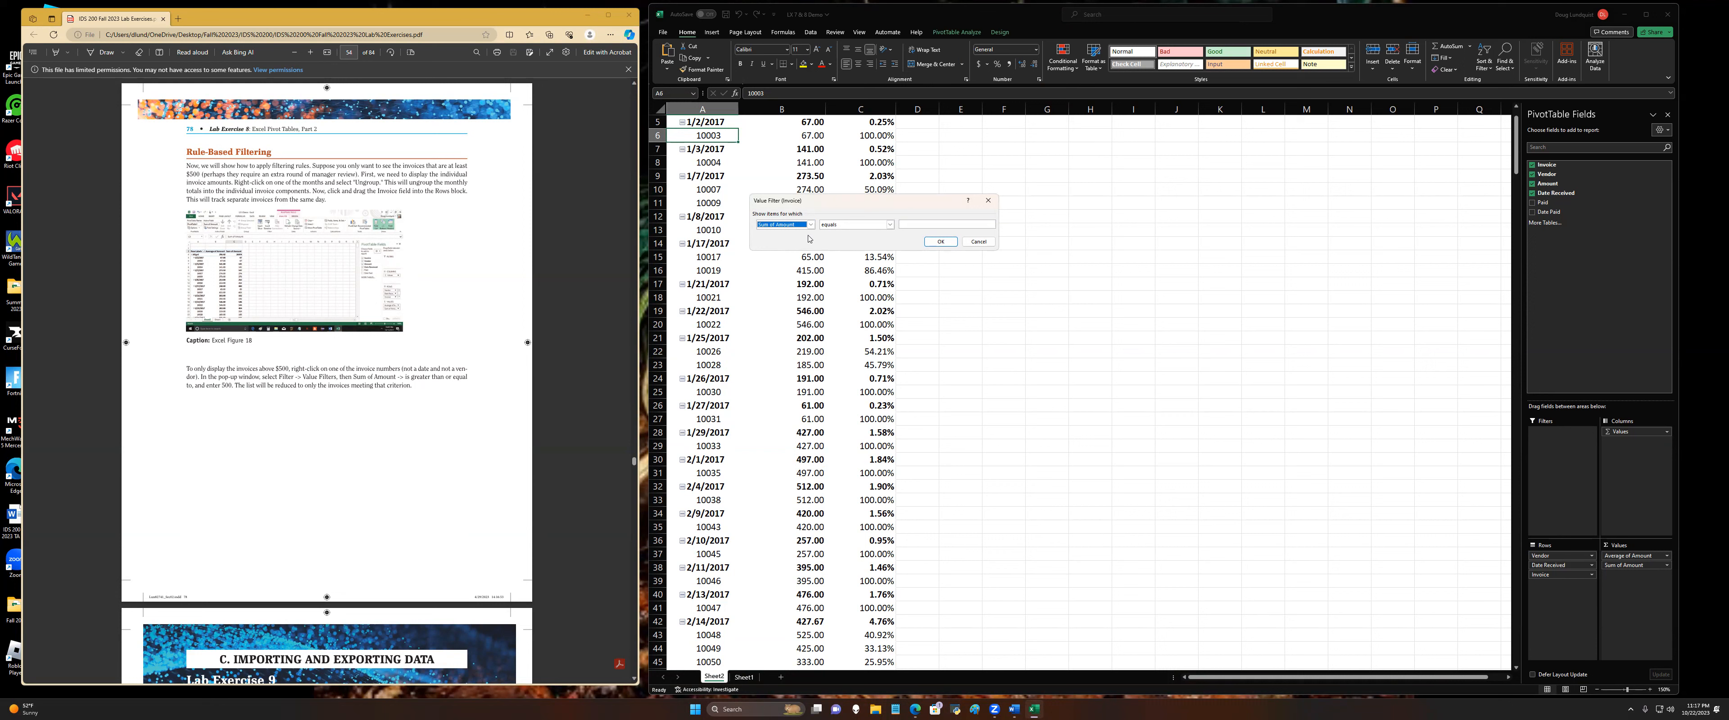
{"action": "left_click", "coordinate": [890, 225]}
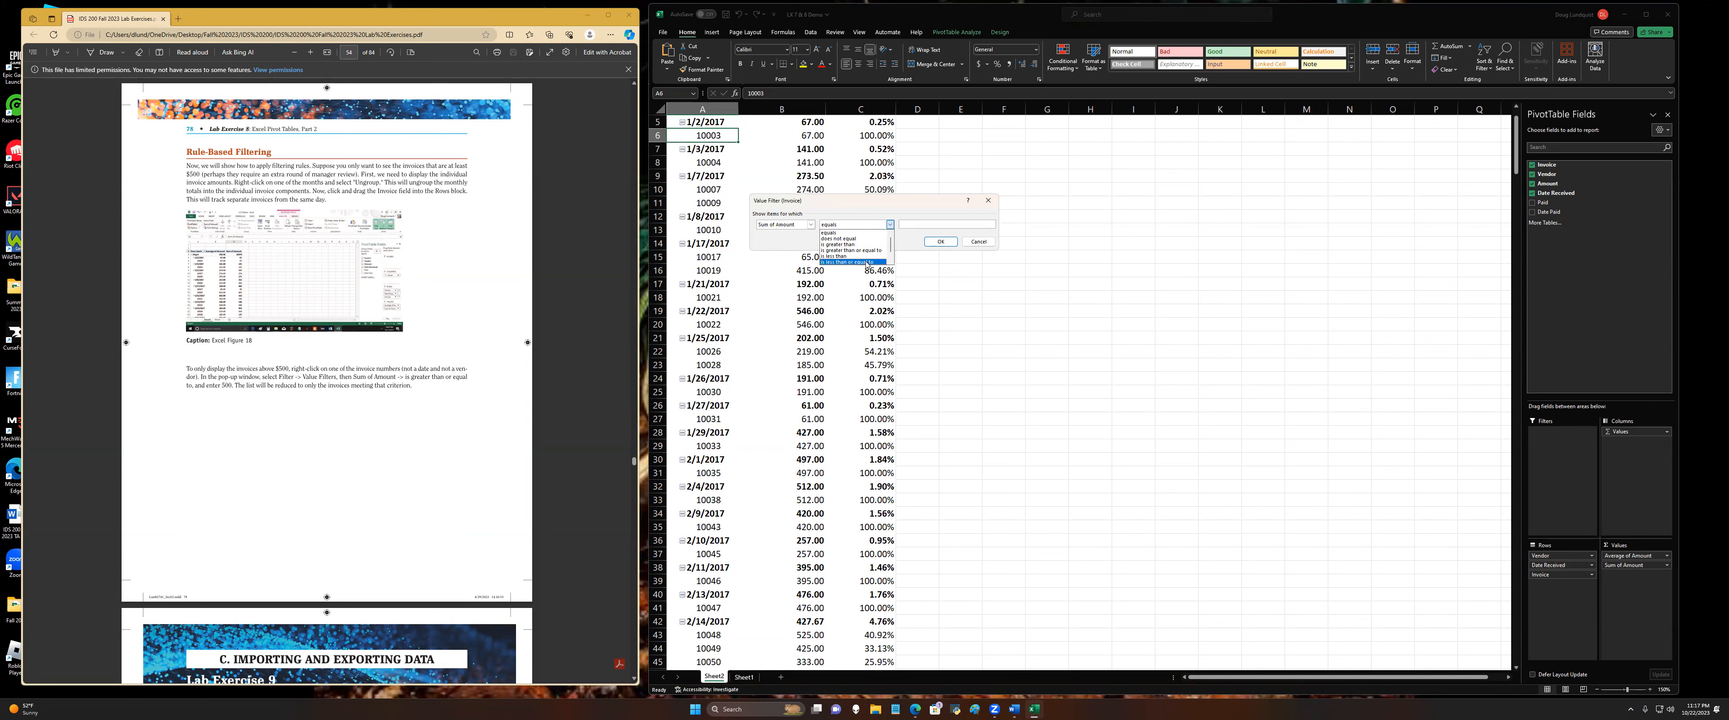
{"action": "left_click", "coordinate": [857, 251]}
{"action": "left_click", "coordinate": [912, 224]}
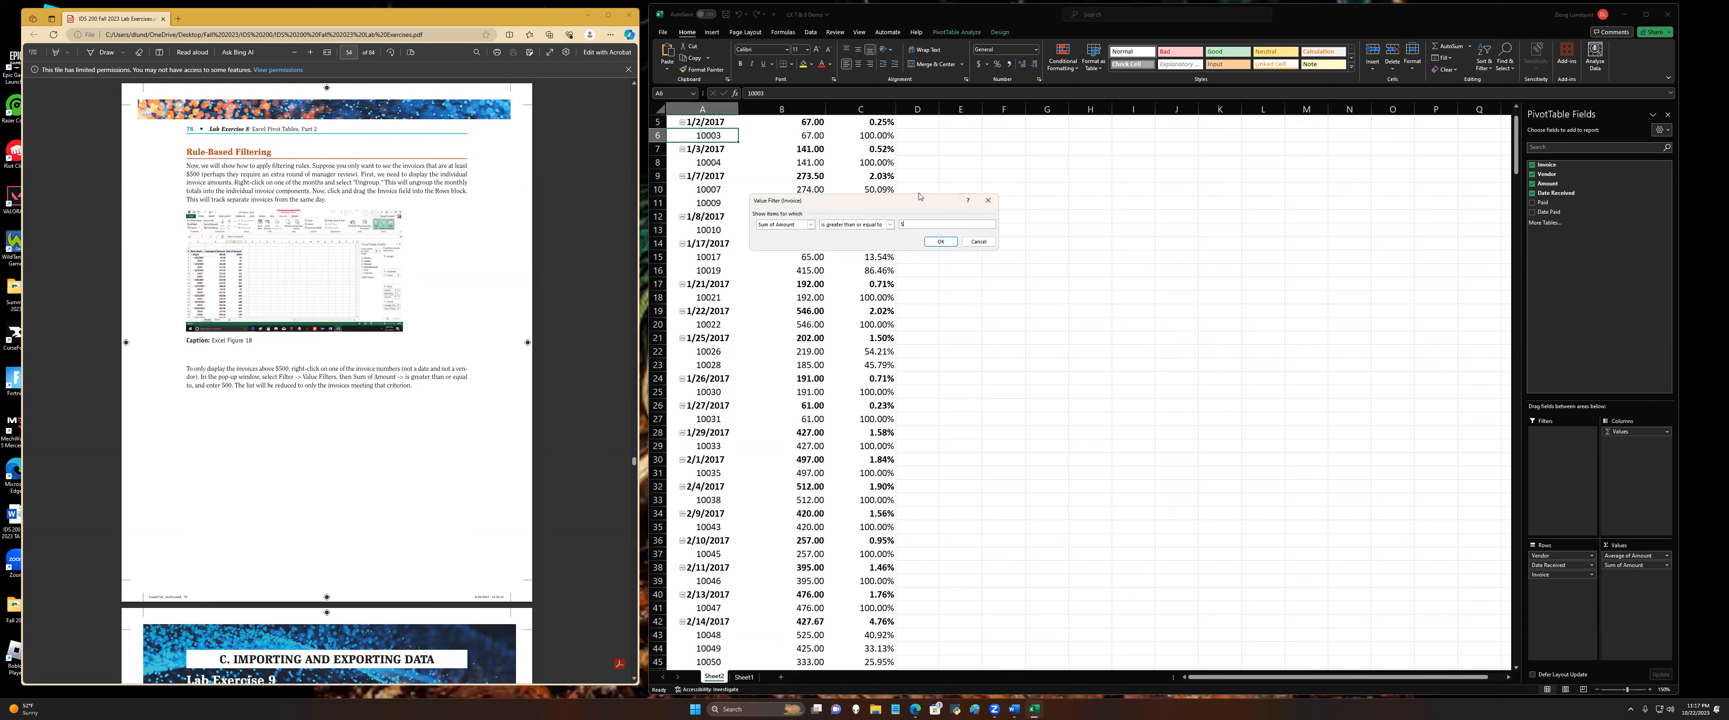
{"action": "left_click", "coordinate": [940, 242]}
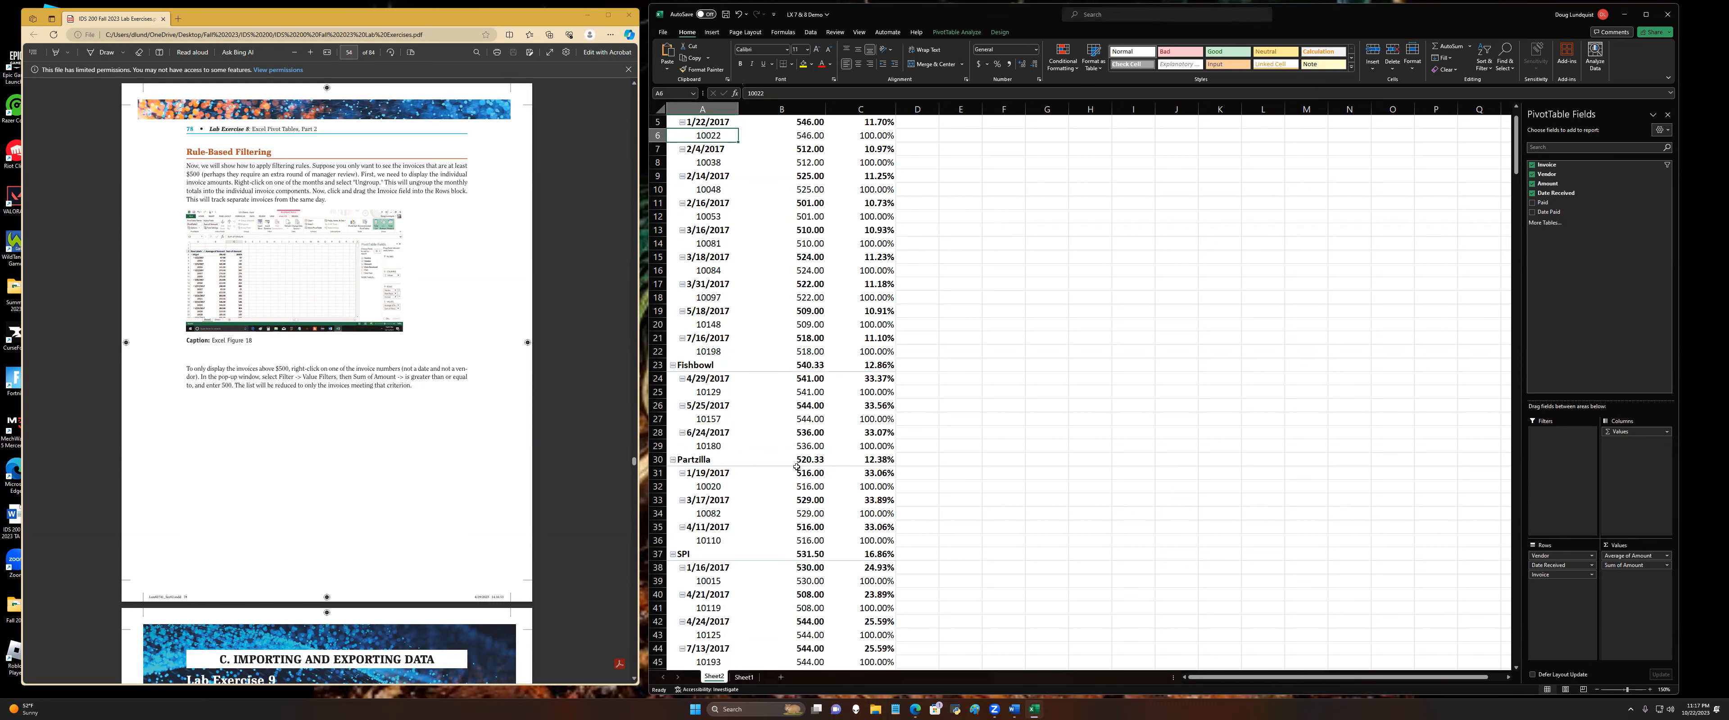
{"action": "scroll", "coordinate": [865, 339], "scroll_direction": "up", "scroll_amount": 2}
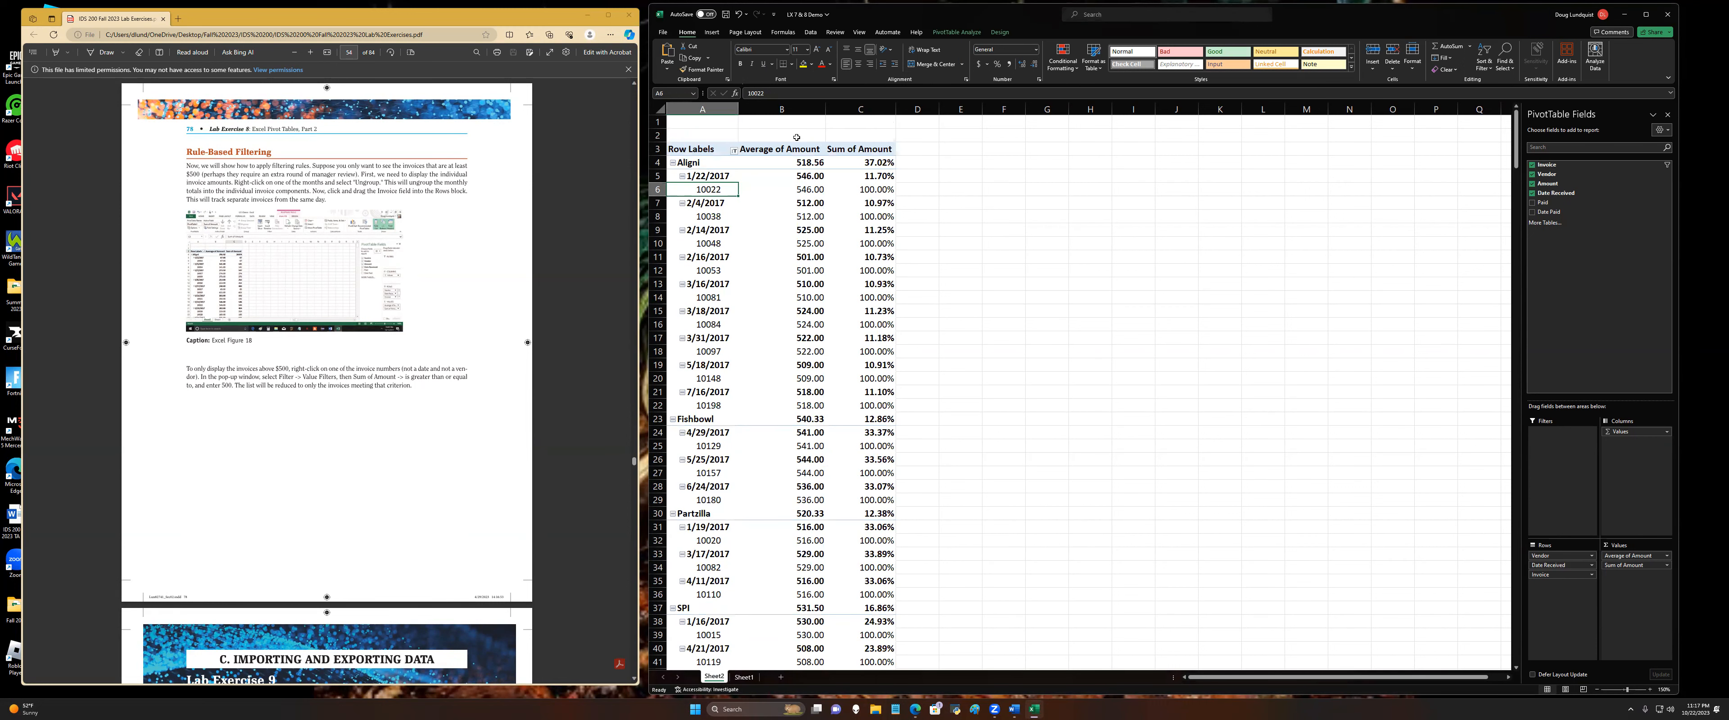
Step: Set the Sum of Amount field to show values with No Calculation and review the filtered invoice amounts
{"action": "left_click", "coordinate": [872, 163]}
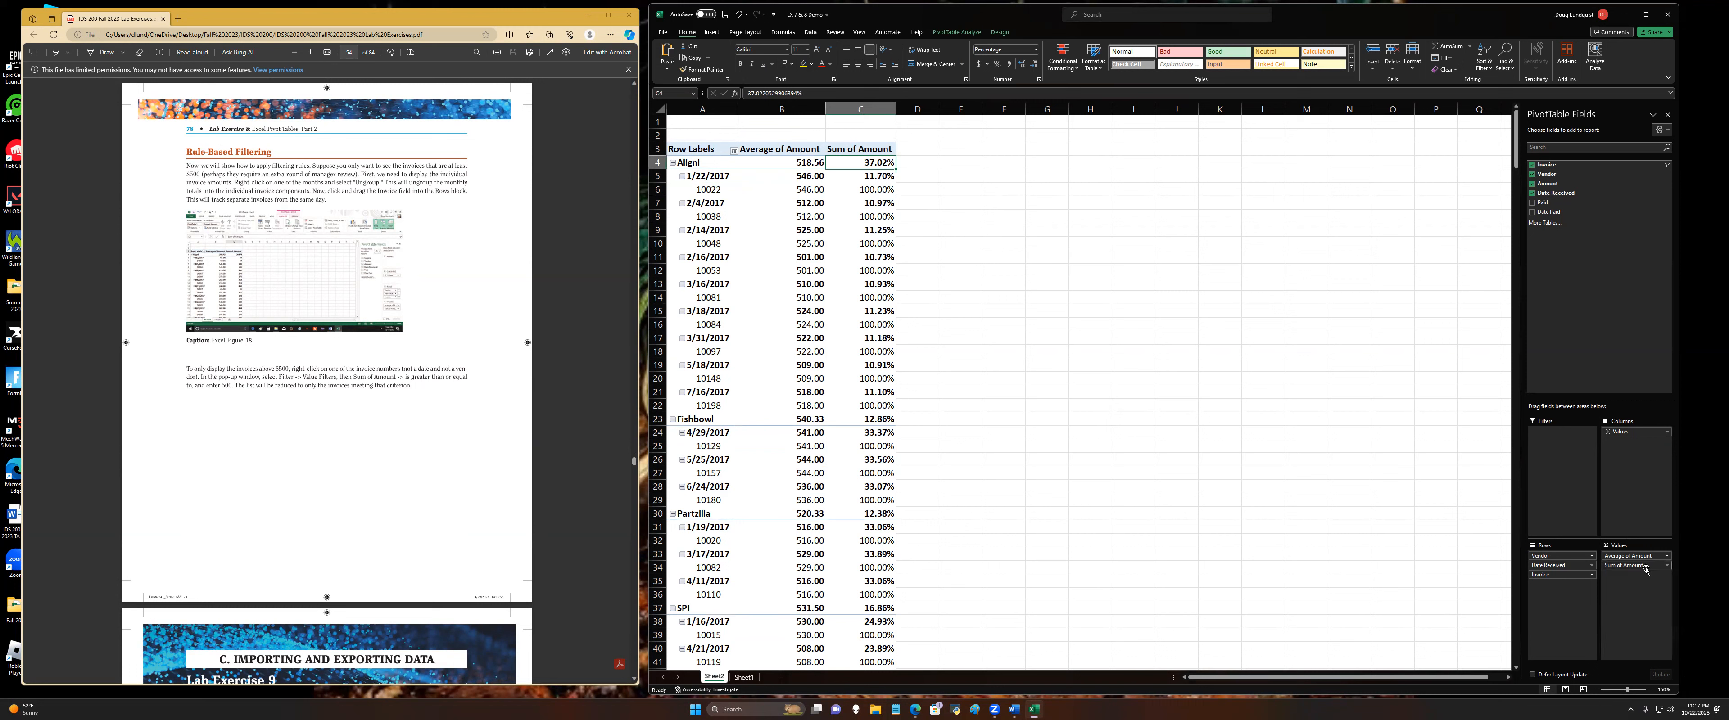
{"action": "left_click", "coordinate": [1666, 566]}
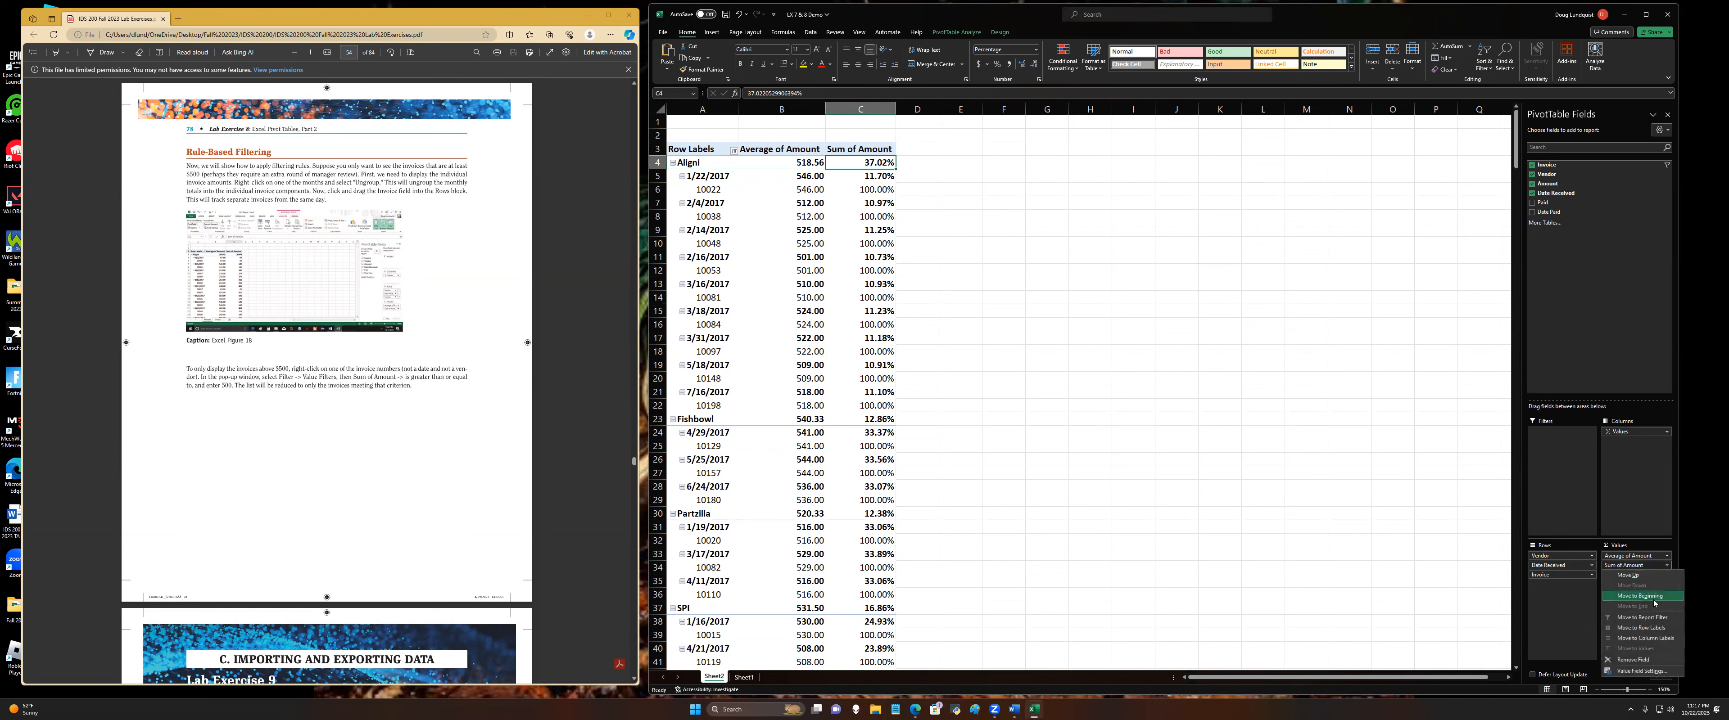
{"action": "left_click", "coordinate": [1639, 671]}
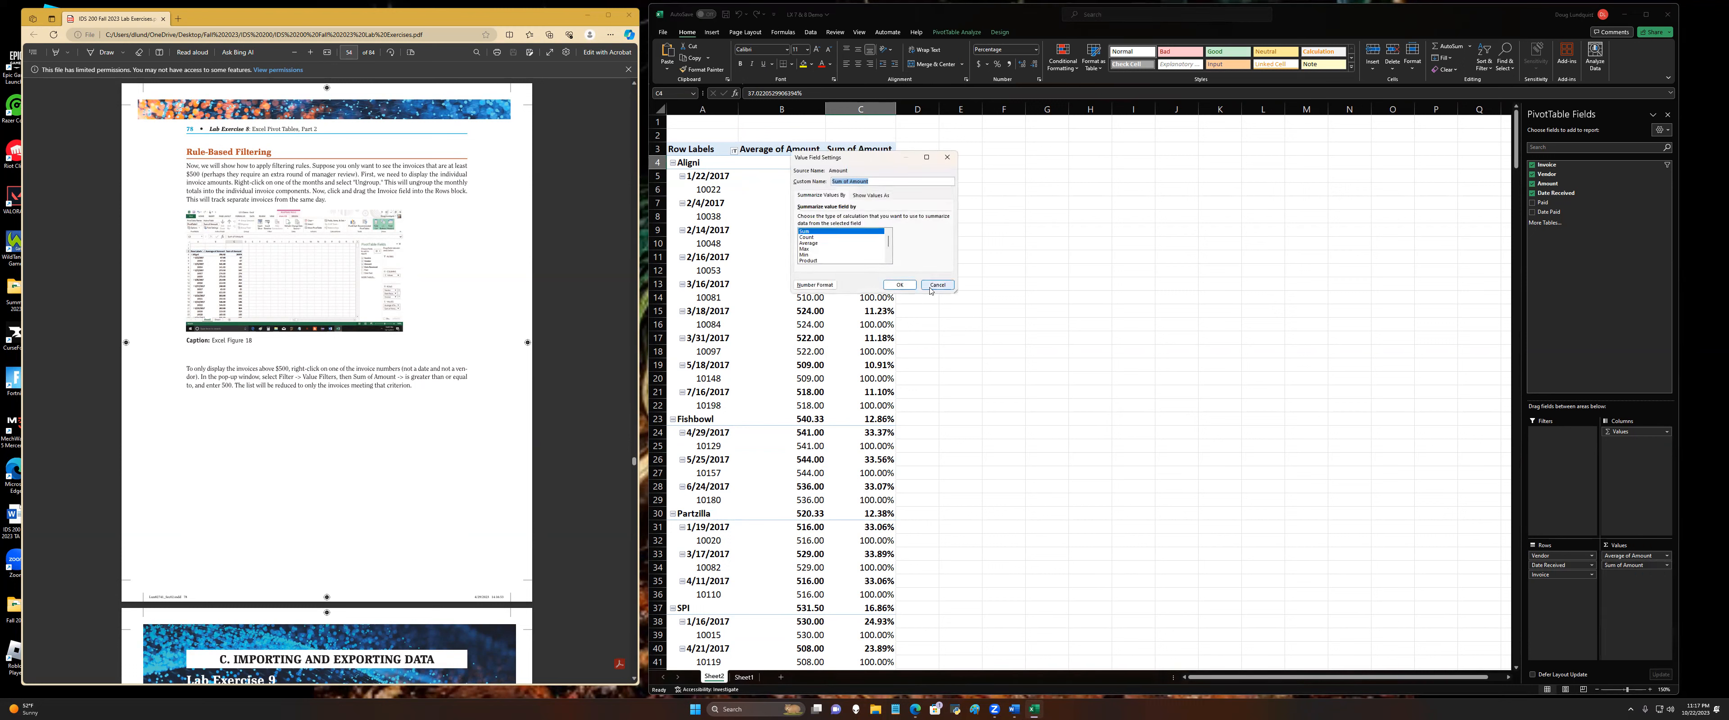
{"action": "left_click", "coordinate": [876, 195]}
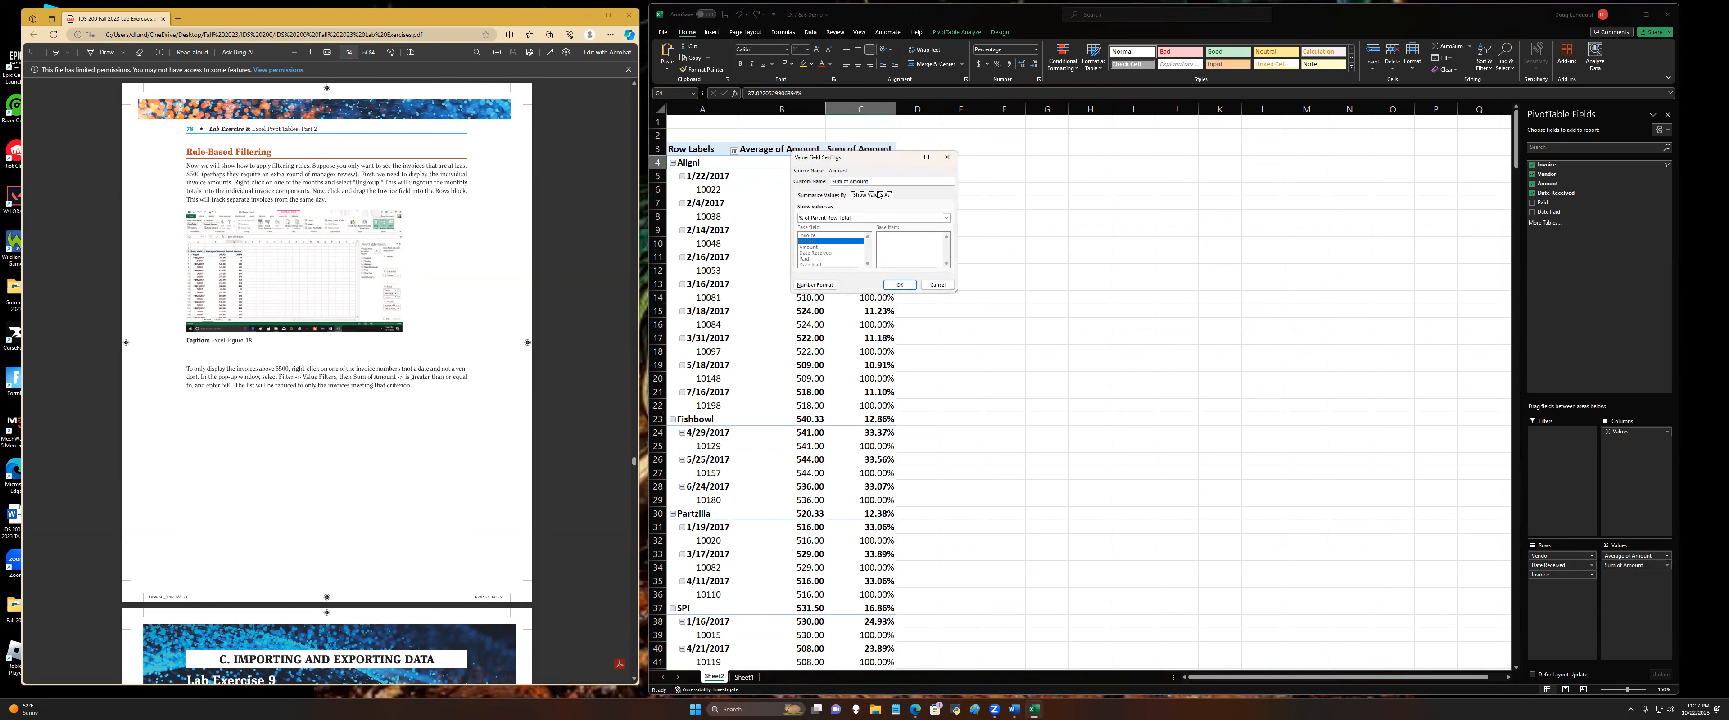
{"action": "left_click", "coordinate": [836, 220]}
{"action": "left_click", "coordinate": [832, 225]}
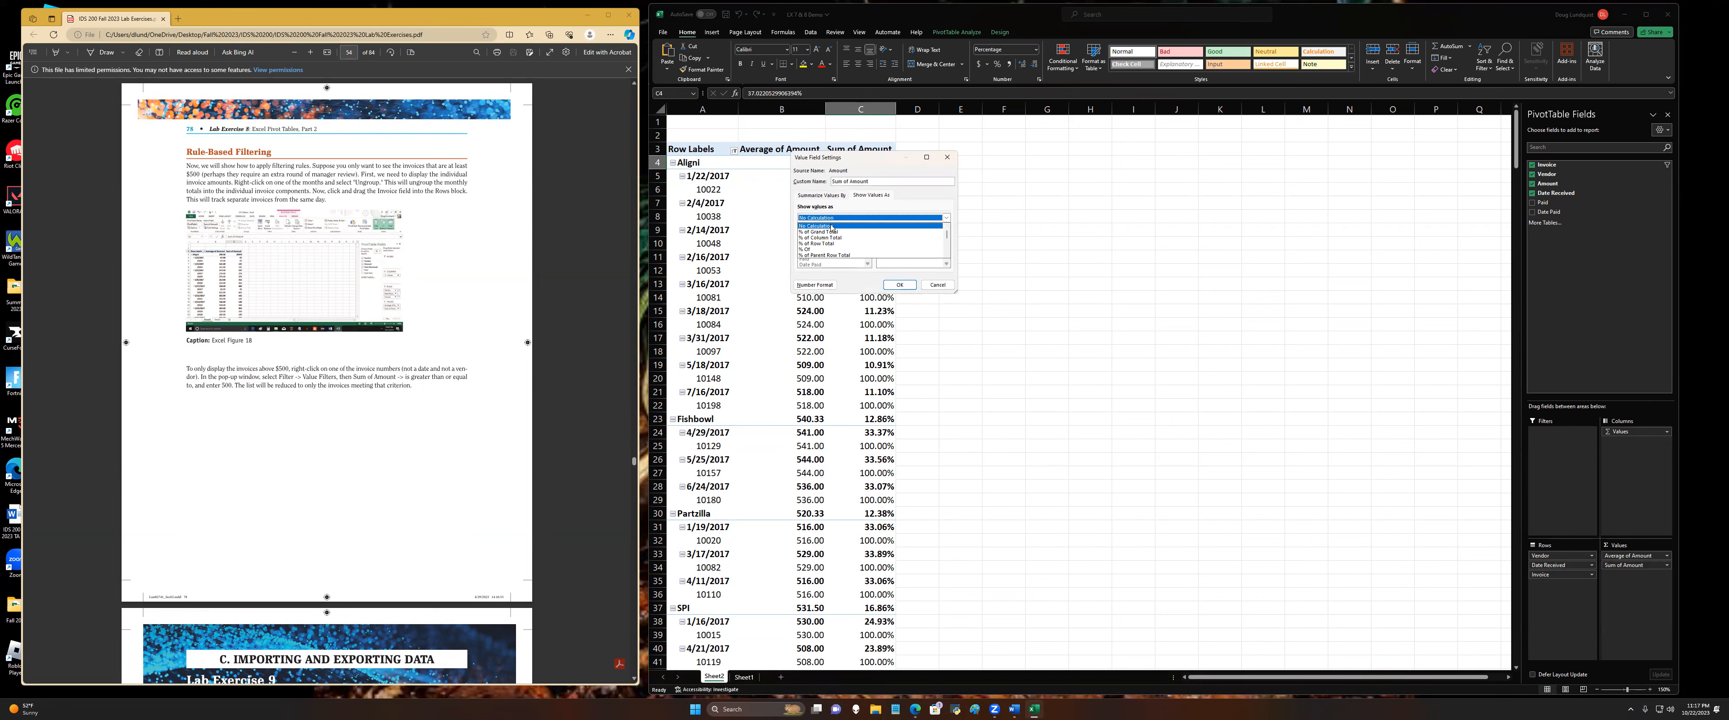
{"action": "left_click", "coordinate": [900, 286]}
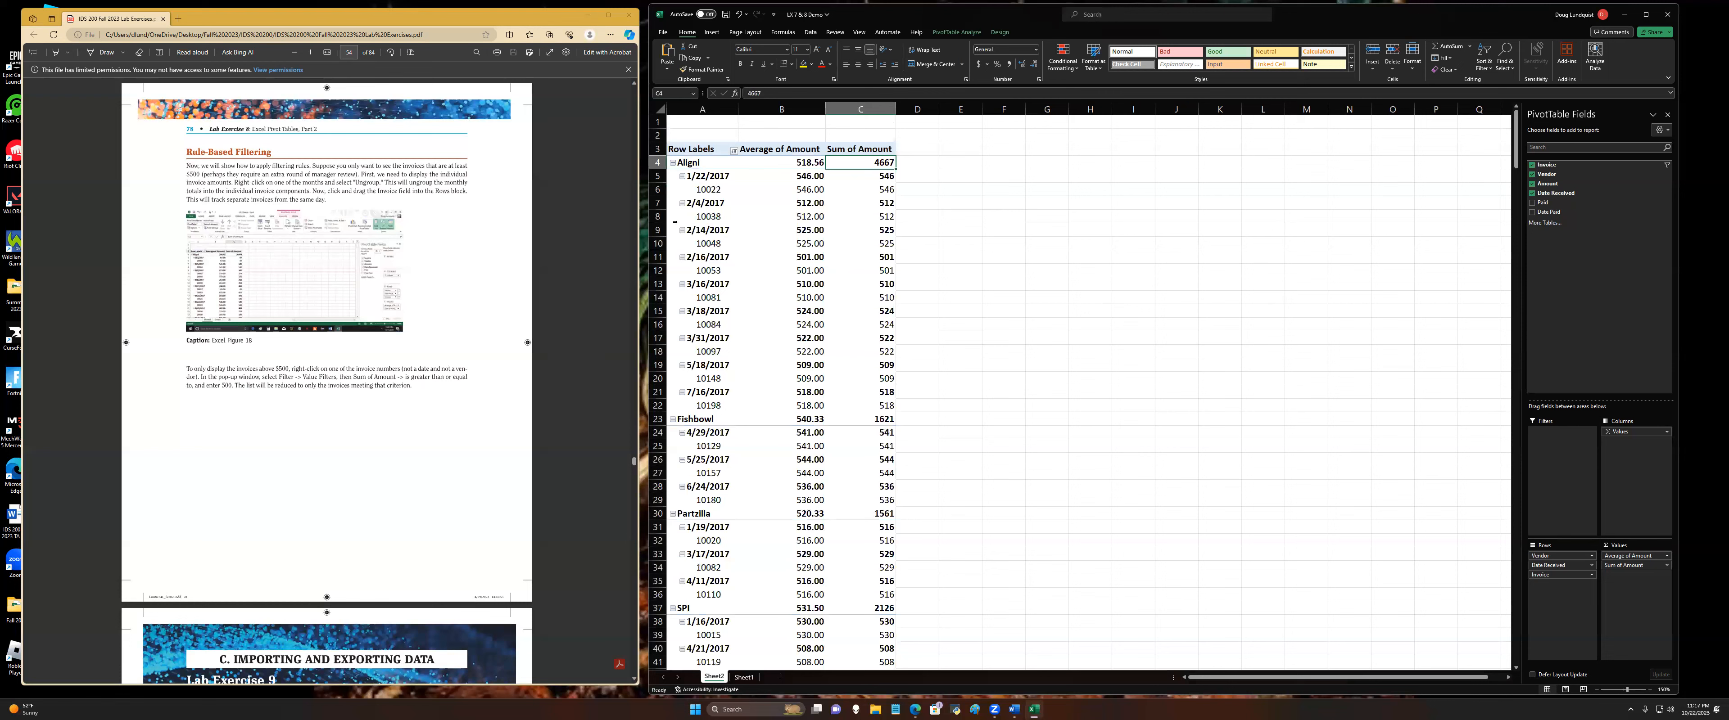
{"action": "scroll", "coordinate": [844, 376], "scroll_direction": "down", "scroll_amount": 9}
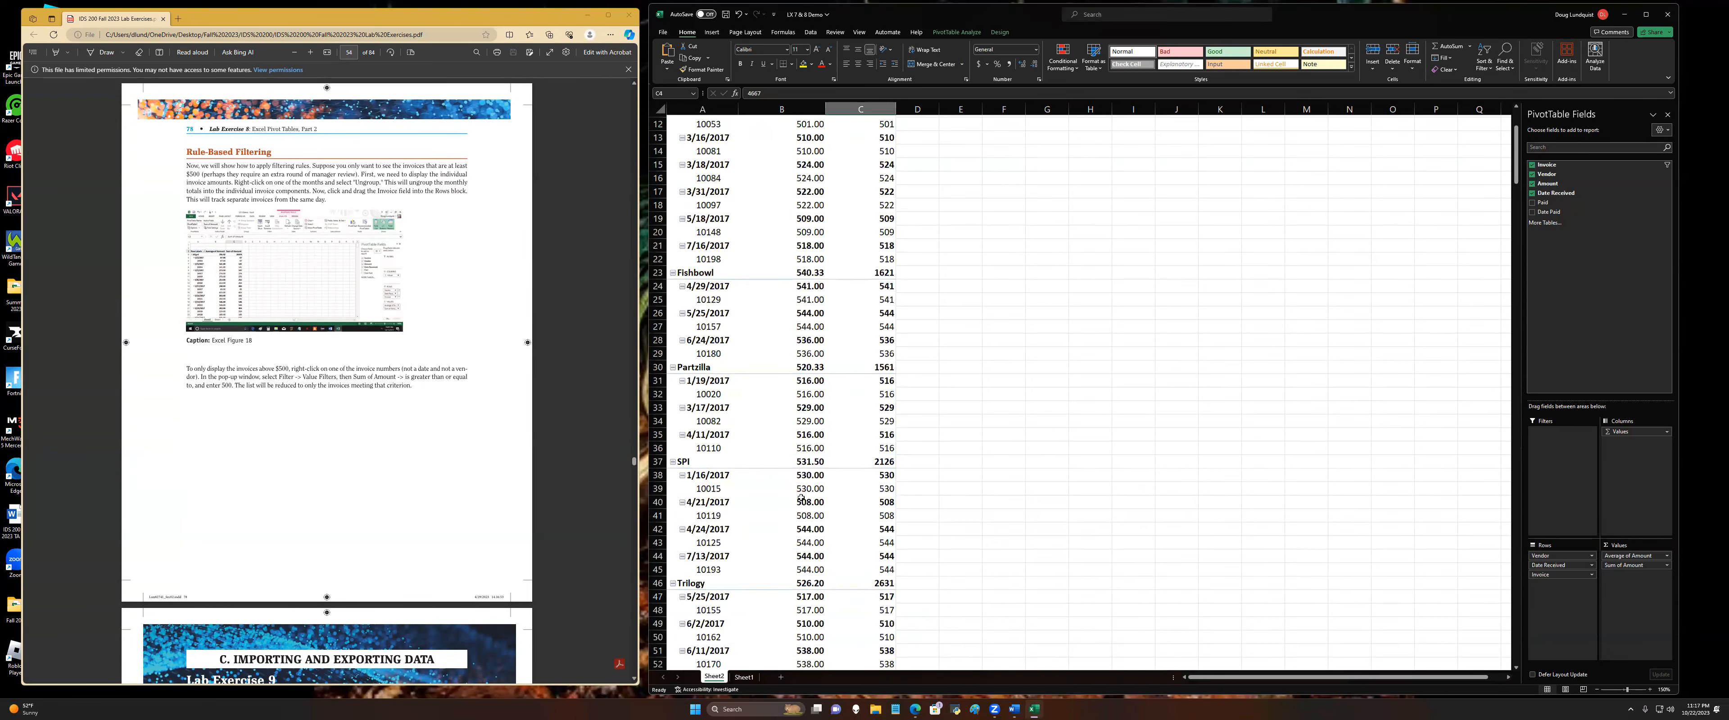
{"action": "scroll", "coordinate": [803, 544], "scroll_direction": "up", "scroll_amount": 9}
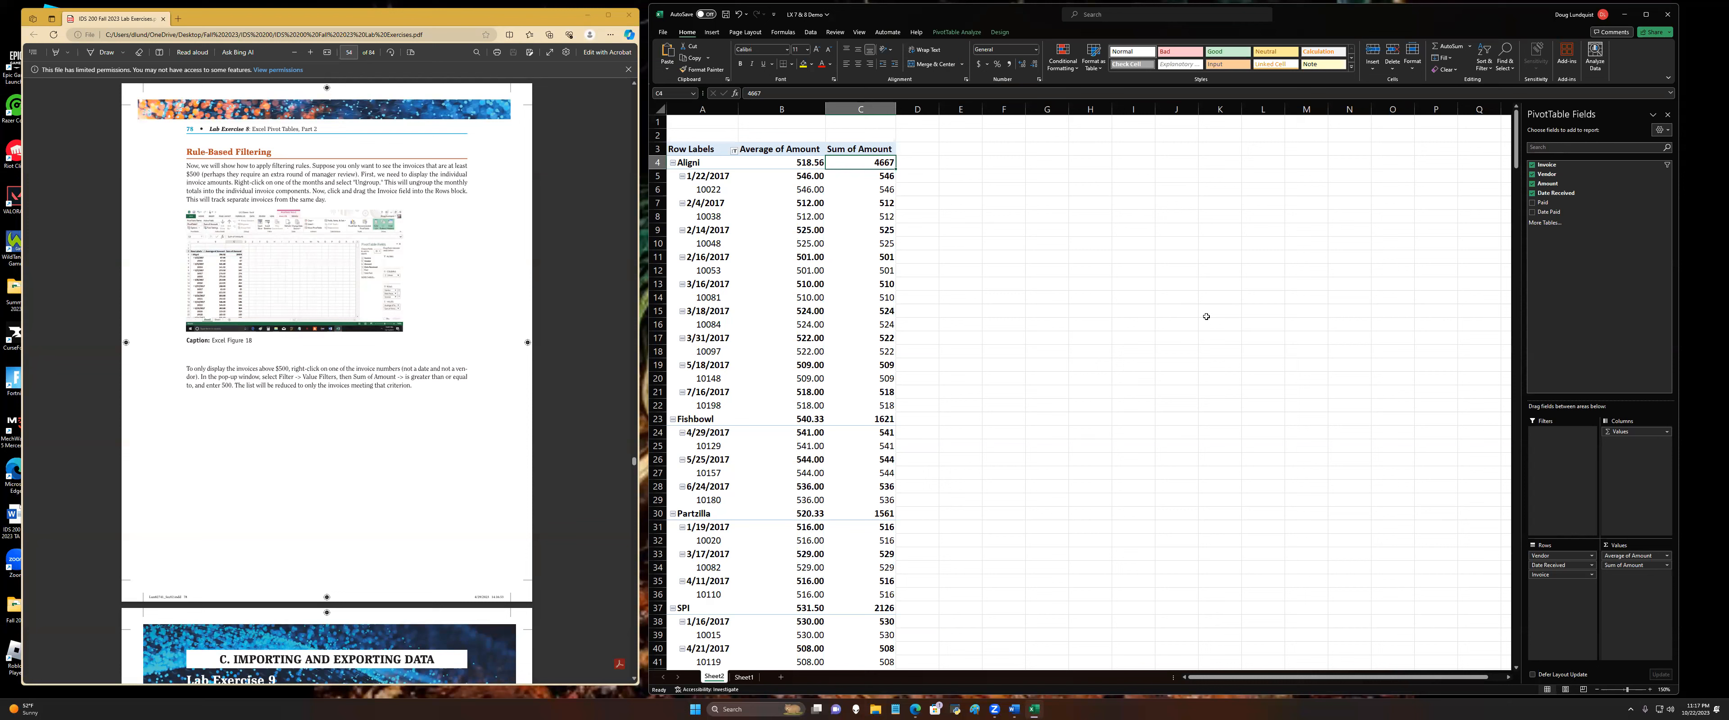
{"action": "right_click", "coordinate": [1206, 316]}
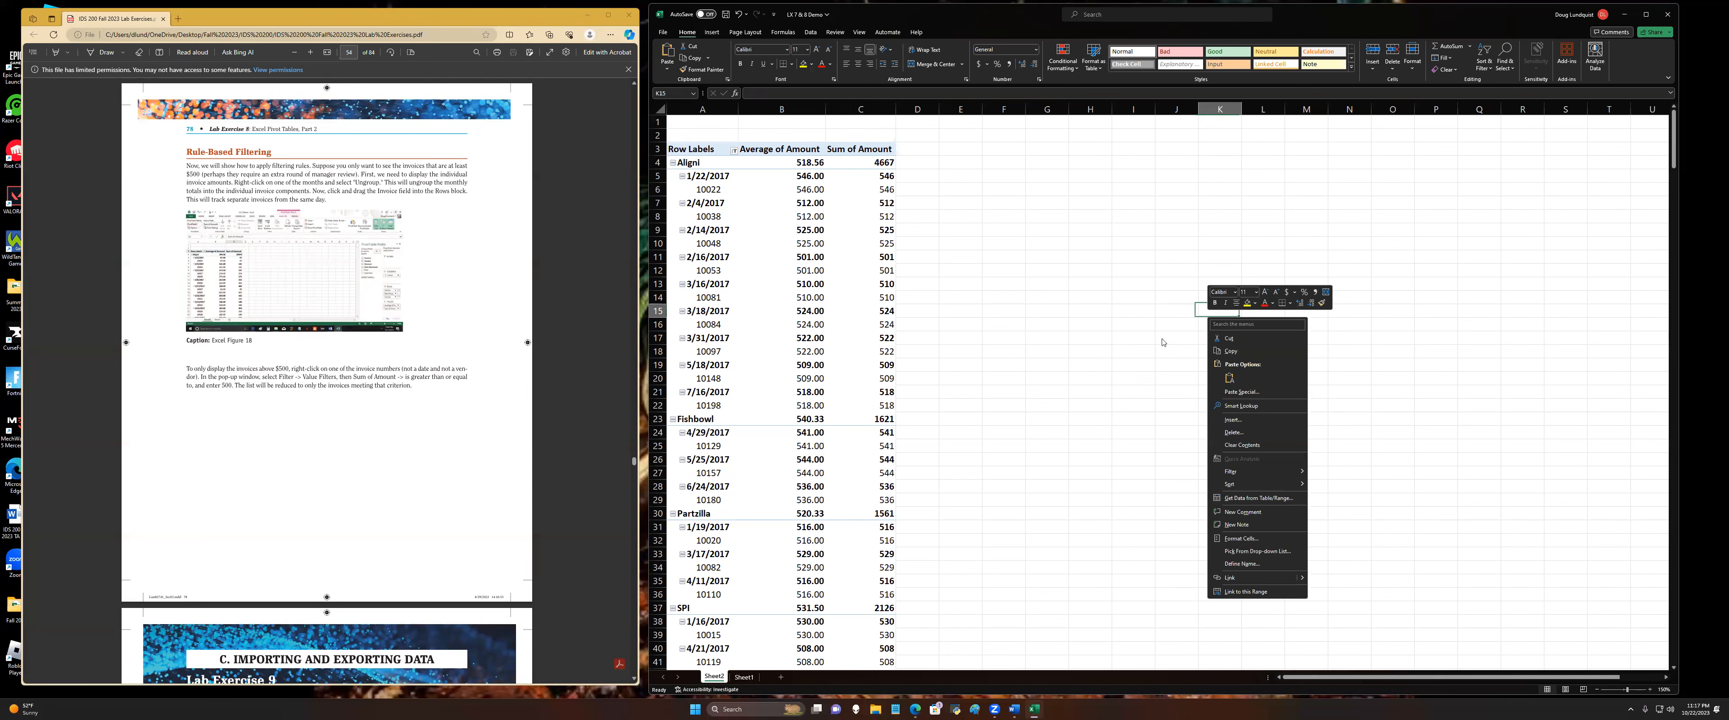
{"action": "left_click", "coordinate": [998, 709]}
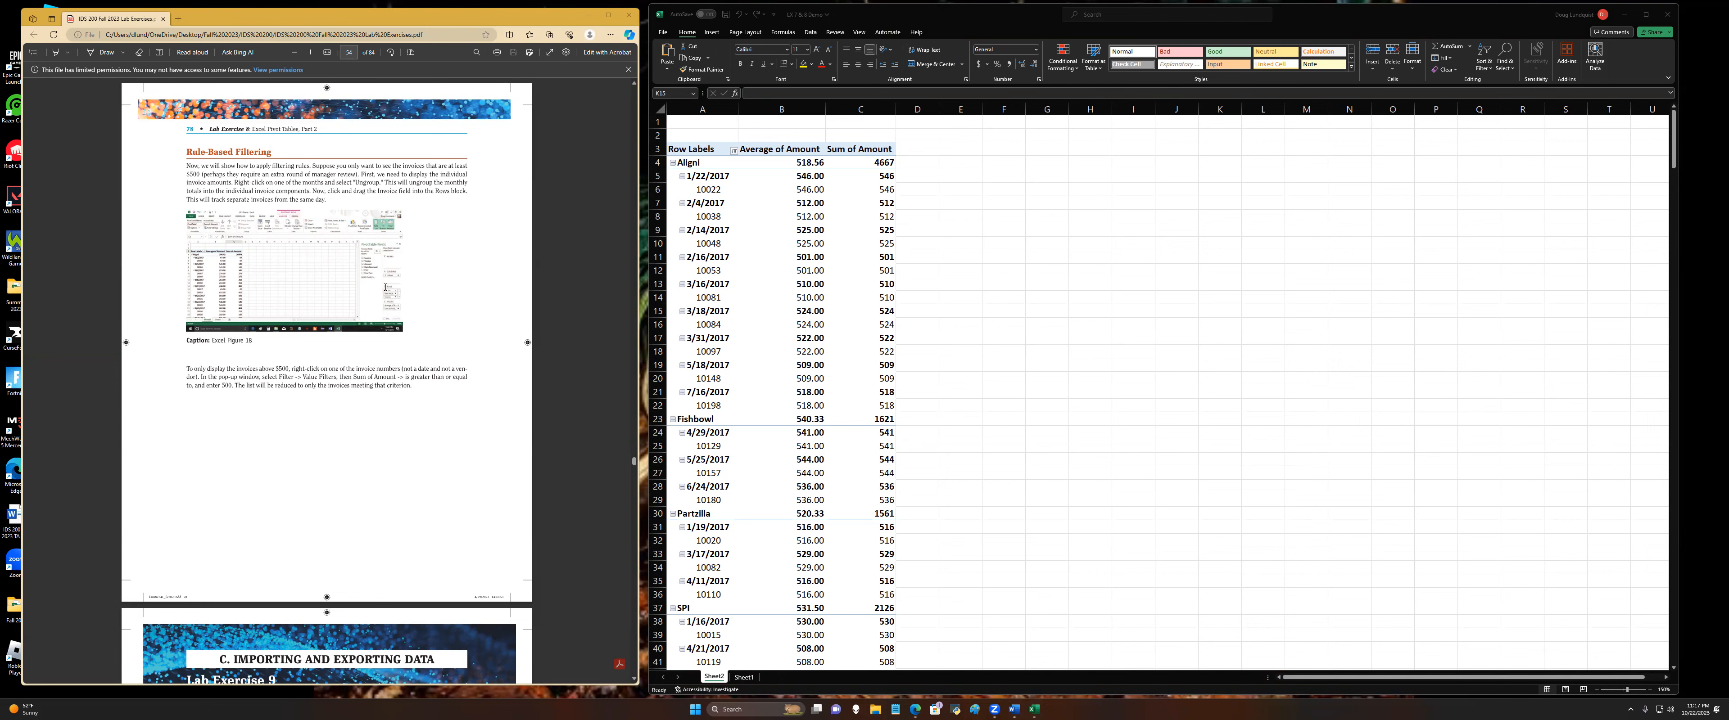
{"action": "scroll", "coordinate": [385, 287], "scroll_direction": "up", "scroll_amount": 15}
{"action": "scroll", "coordinate": [238, 181], "scroll_direction": "up", "scroll_amount": 20}
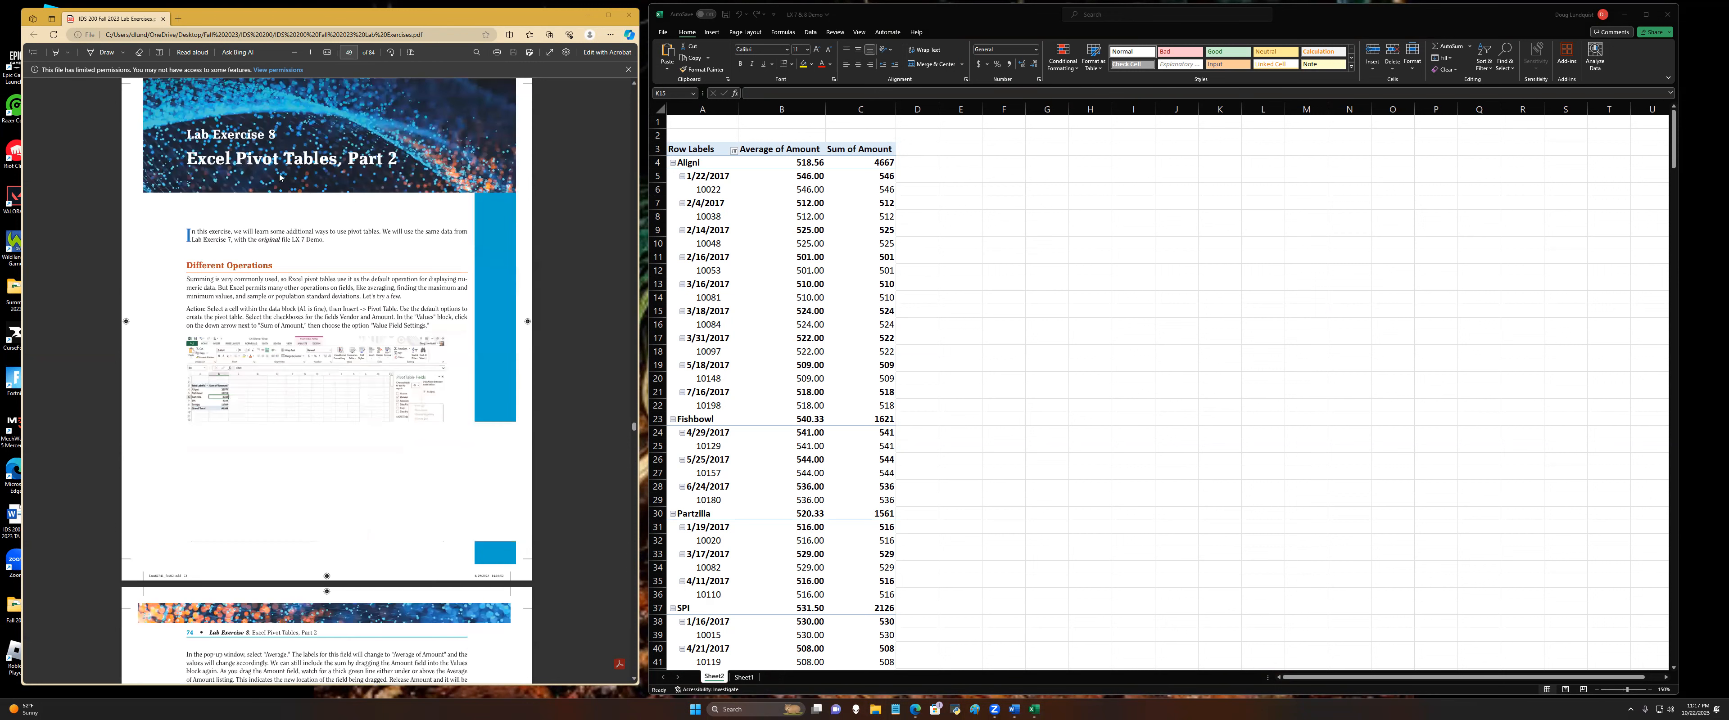
Step: Review the Lab Exercise 8 instructions from Different Operations through Sorting, Ranking, Percentages and Rule-Based Filtering
{"action": "scroll", "coordinate": [280, 177], "scroll_direction": "down", "scroll_amount": 3}
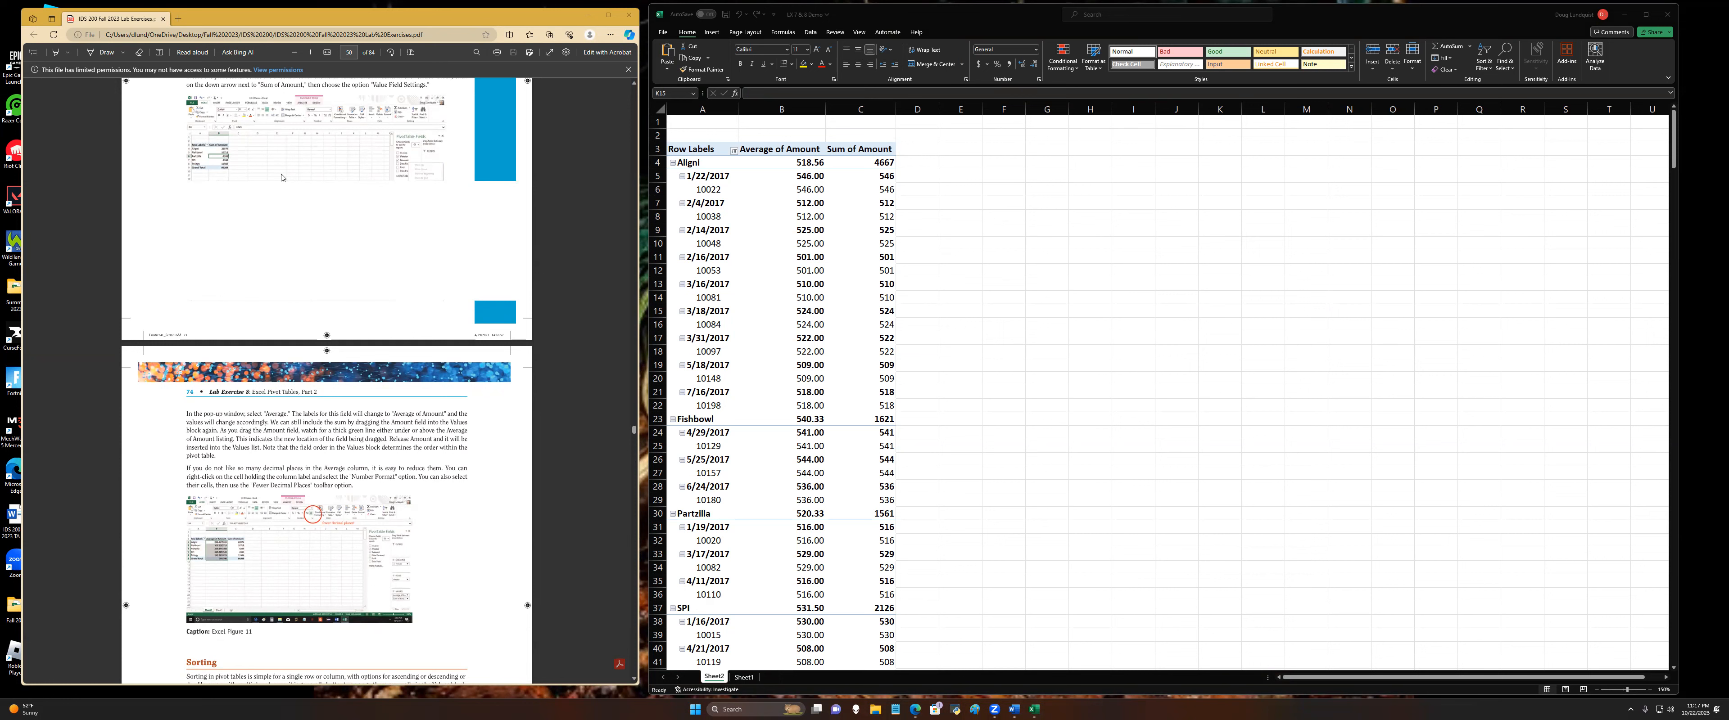
{"action": "scroll", "coordinate": [278, 190], "scroll_direction": "down", "scroll_amount": 5}
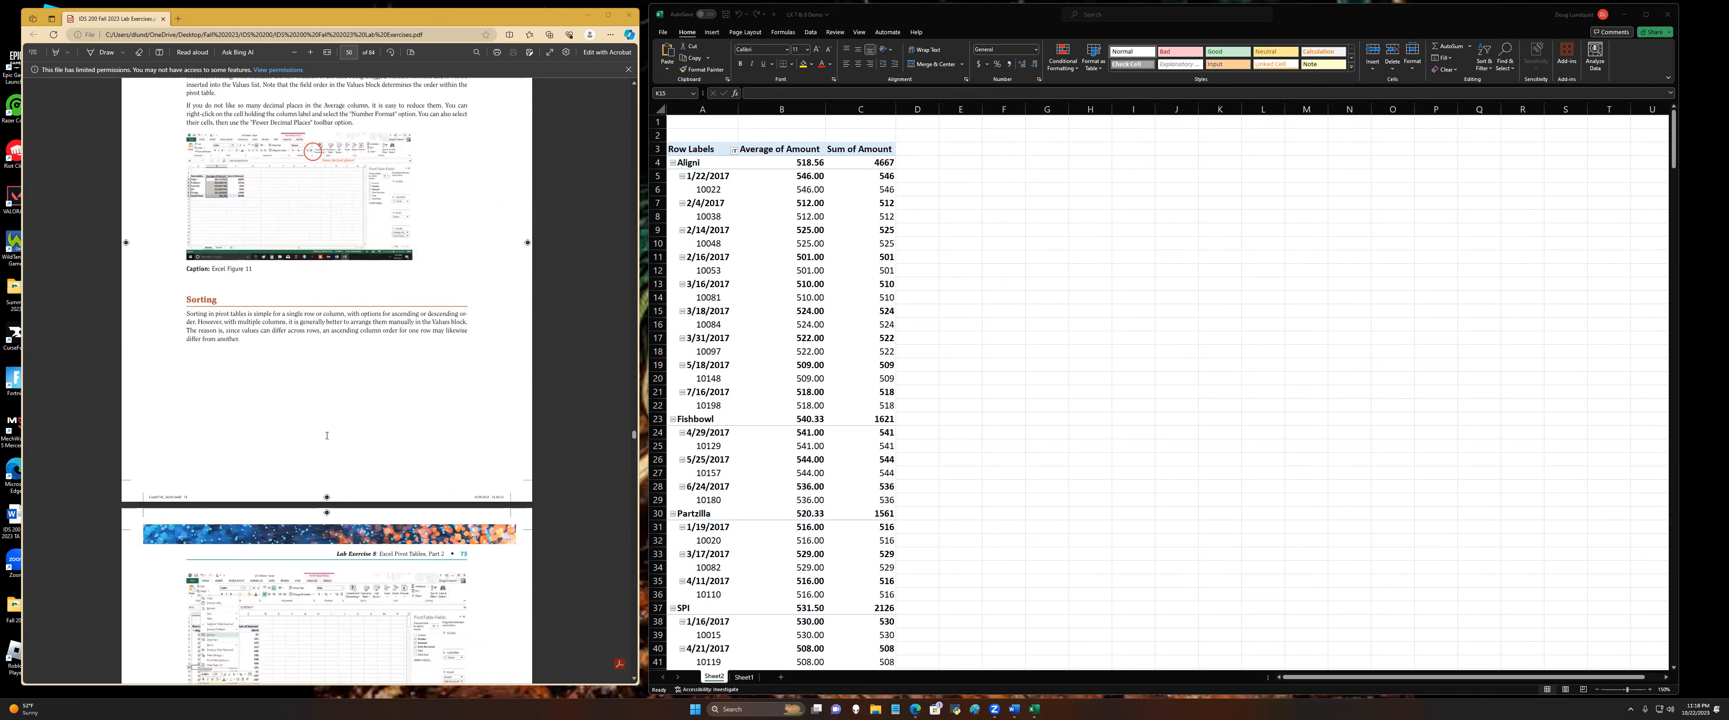
{"action": "scroll", "coordinate": [327, 435], "scroll_direction": "down", "scroll_amount": 1}
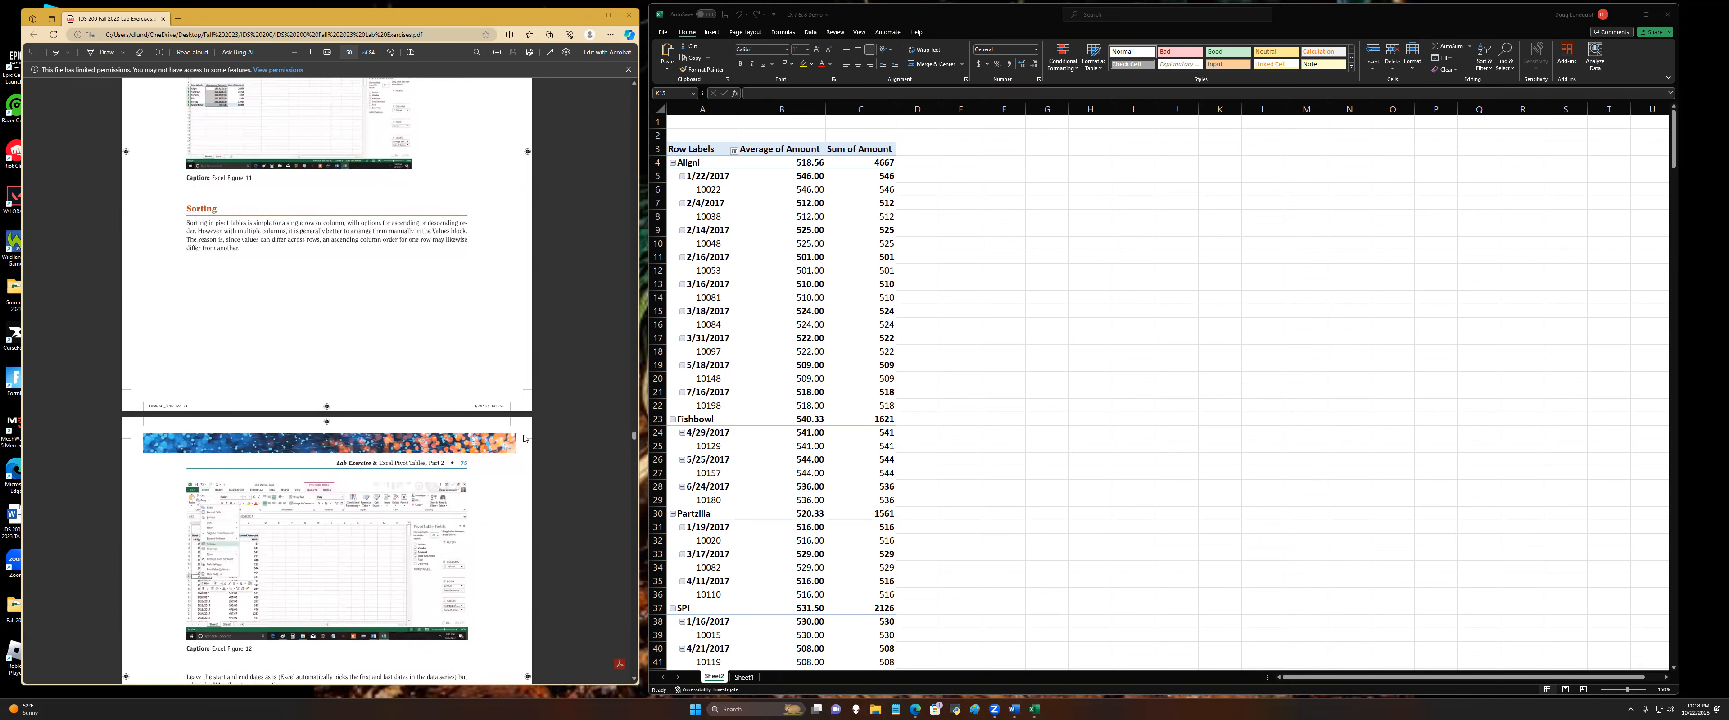
{"action": "scroll", "coordinate": [213, 357], "scroll_direction": "down", "scroll_amount": 10}
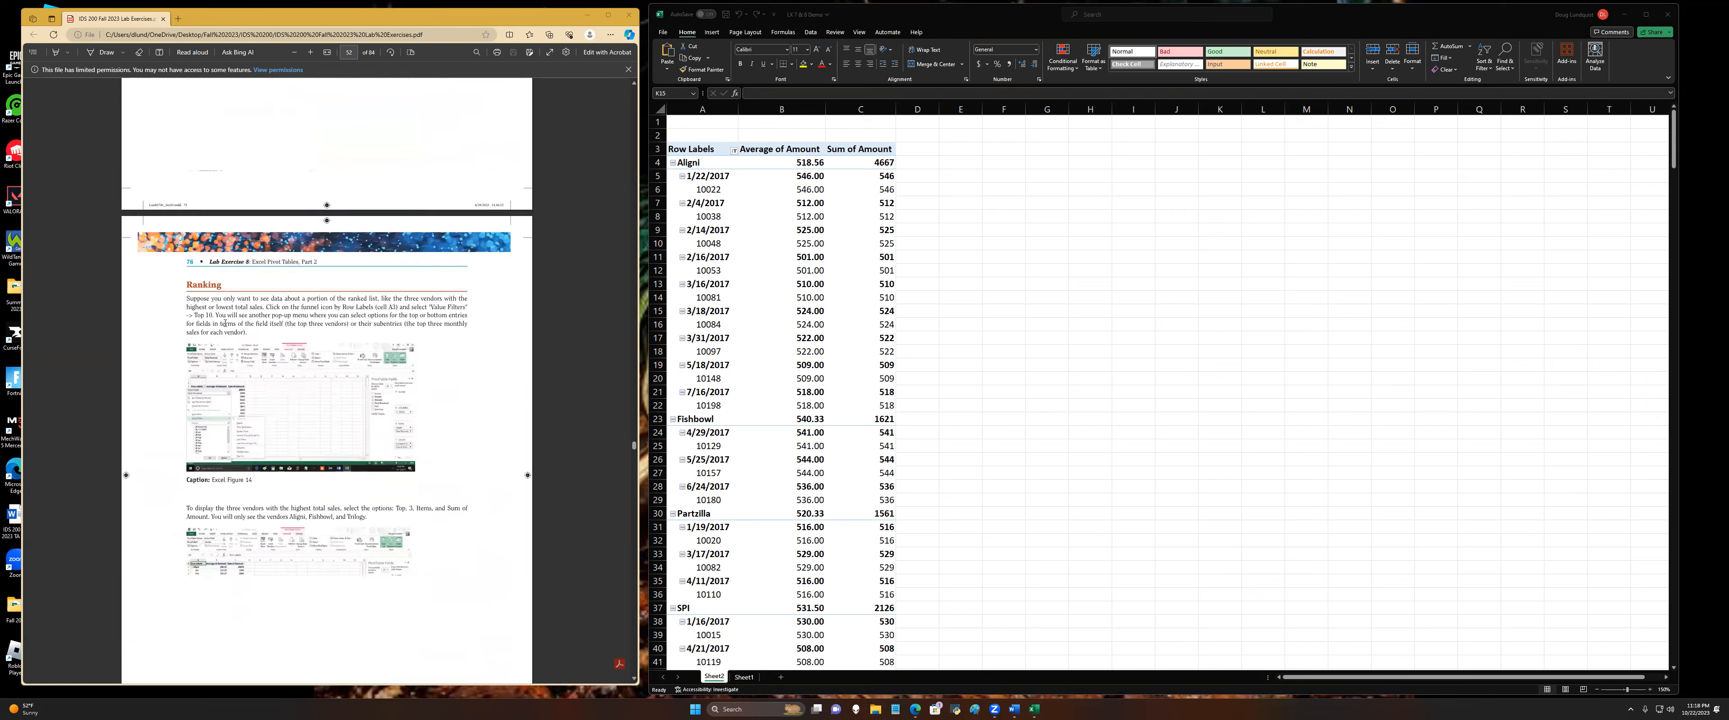
{"action": "scroll", "coordinate": [238, 307], "scroll_direction": "up", "scroll_amount": 5}
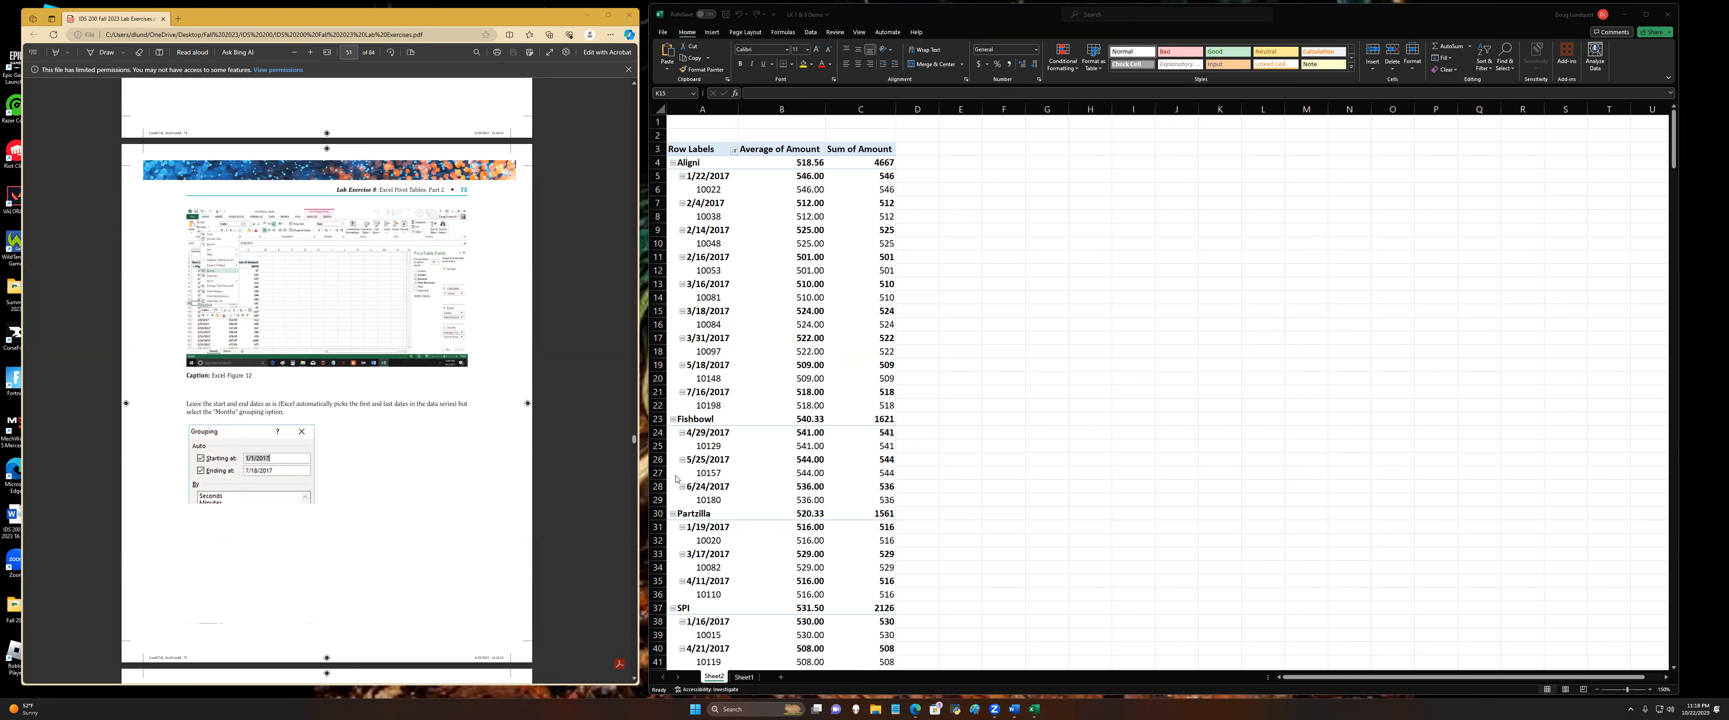
{"action": "scroll", "coordinate": [612, 367], "scroll_direction": "down", "scroll_amount": 6}
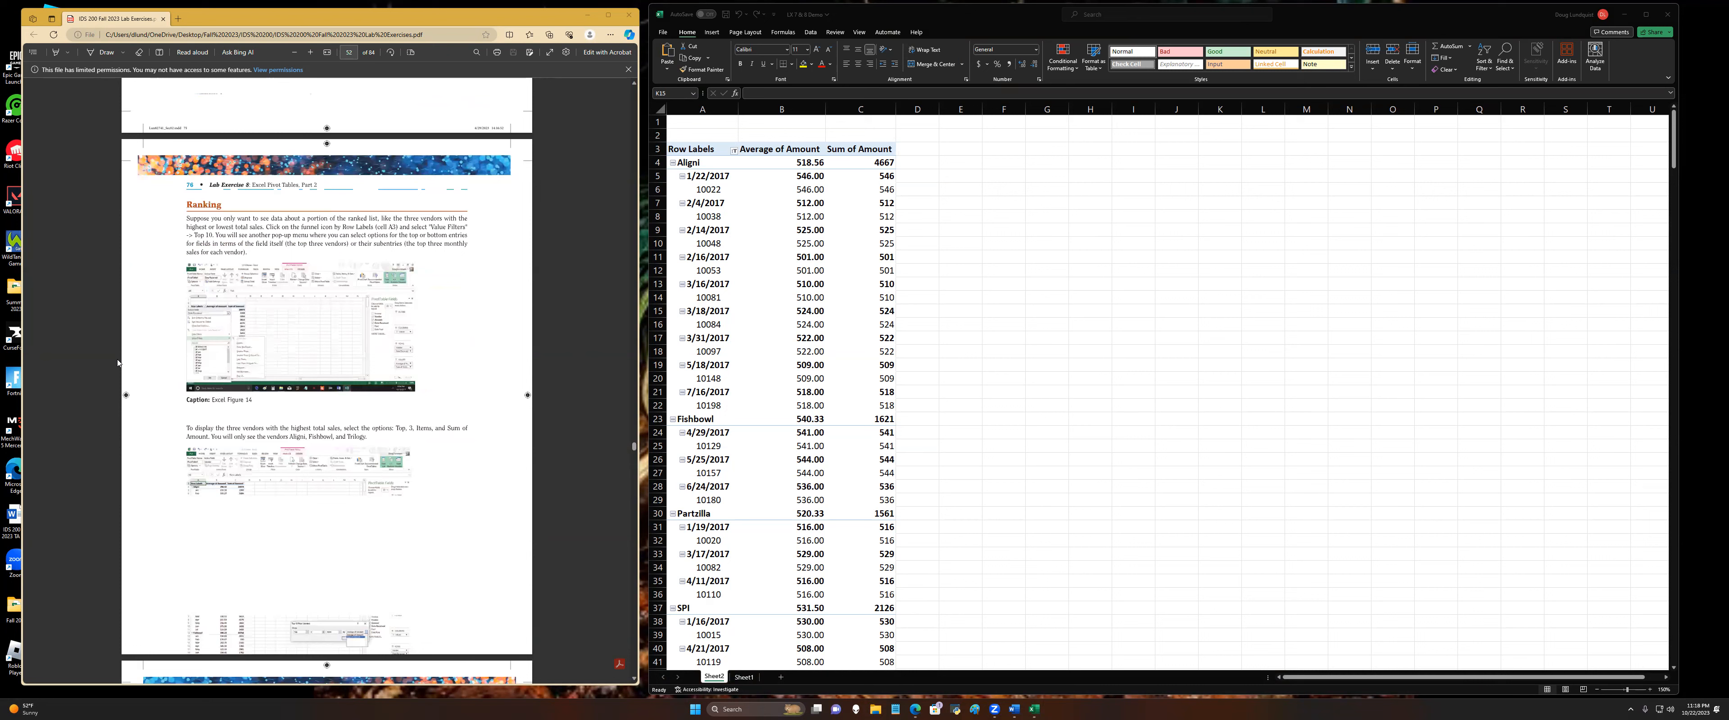
{"action": "scroll", "coordinate": [213, 156], "scroll_direction": "down", "scroll_amount": 3}
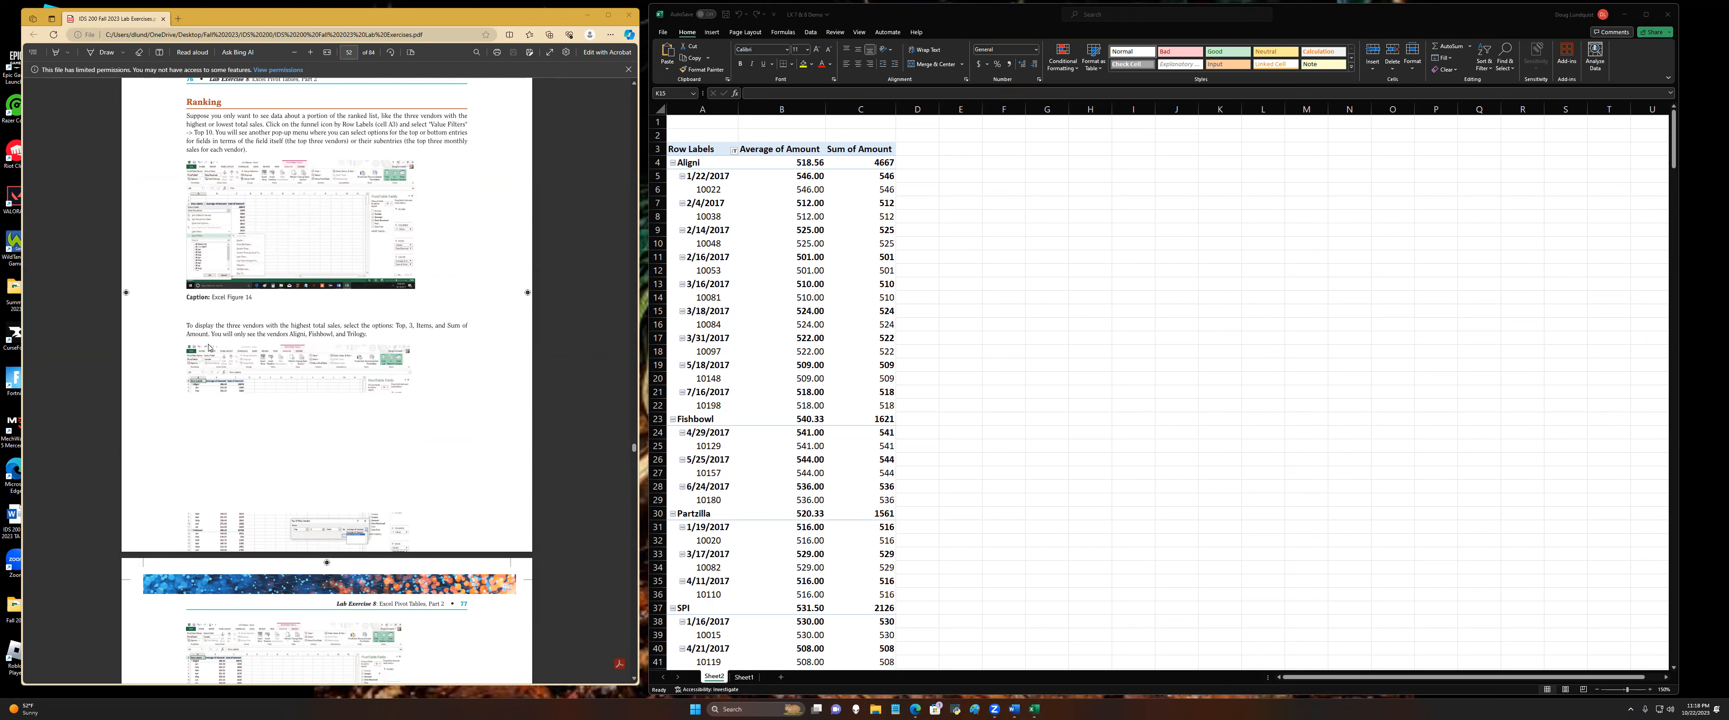
{"action": "scroll", "coordinate": [209, 348], "scroll_direction": "down", "scroll_amount": 18}
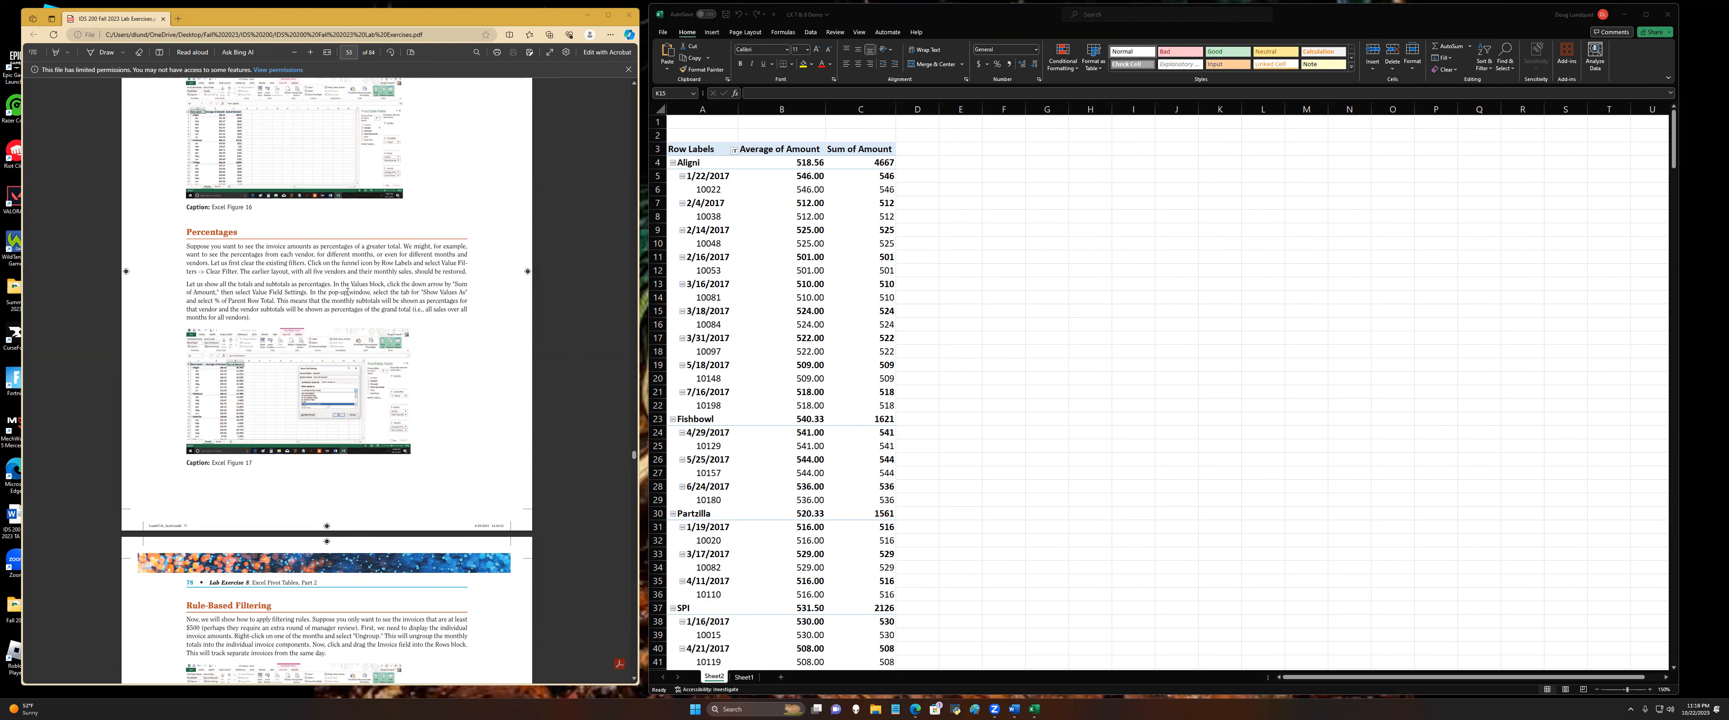
{"action": "scroll", "coordinate": [238, 345], "scroll_direction": "down", "scroll_amount": 5}
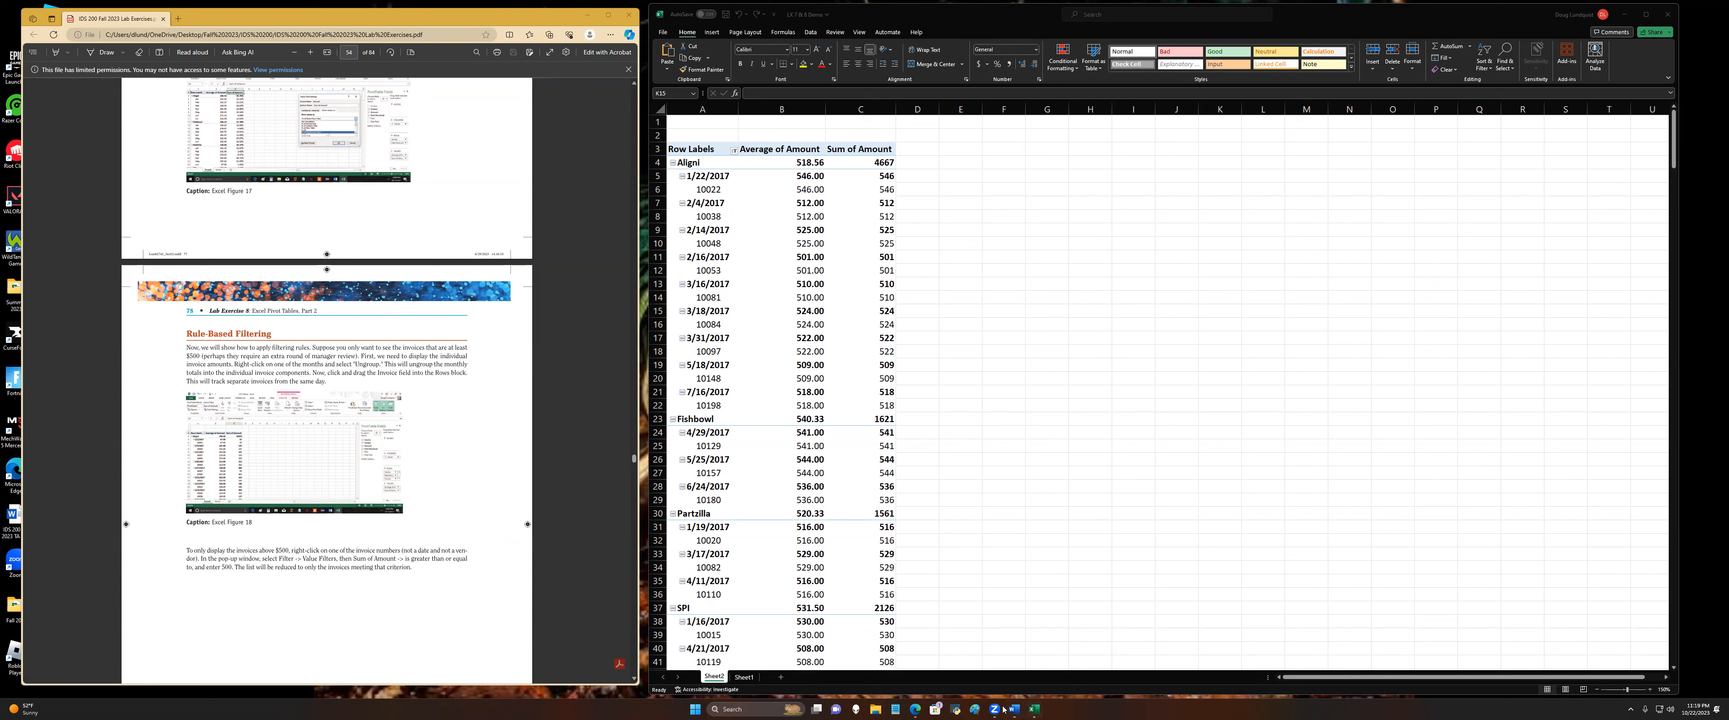
{"action": "mouse_move", "coordinate": [1000, 709]}
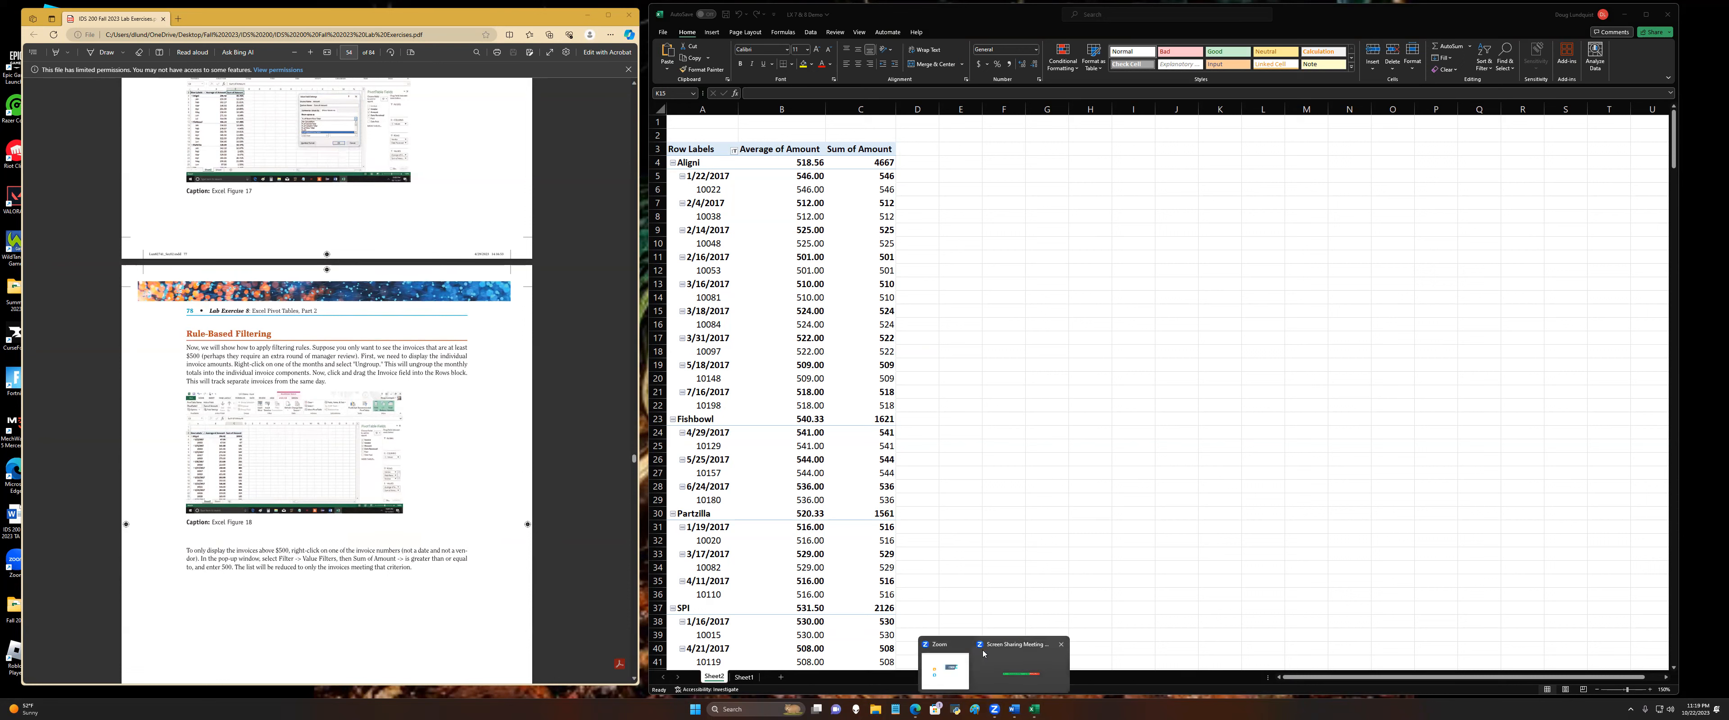